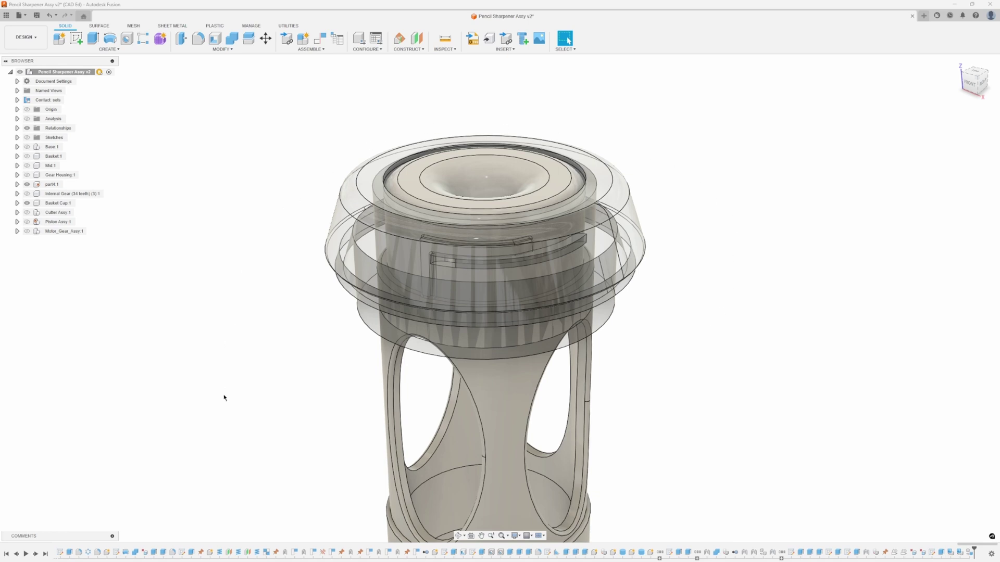
click(308, 49)
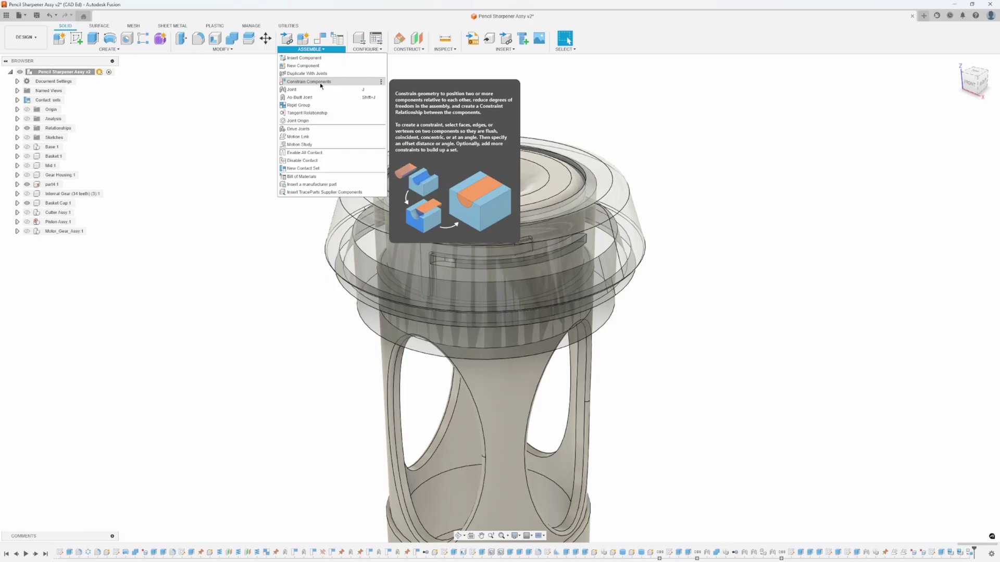
click(548, 83)
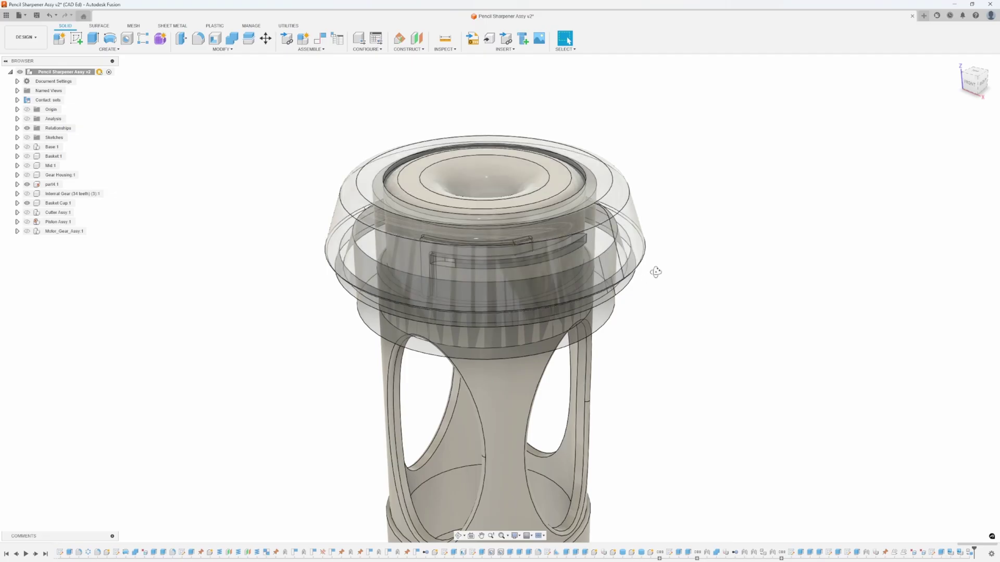
mouse_move(654, 273)
shift+middle_down()
mouse_move(637, 270)
mouse_move(651, 268)
mouse_move(647, 276)
shift+middle_up()
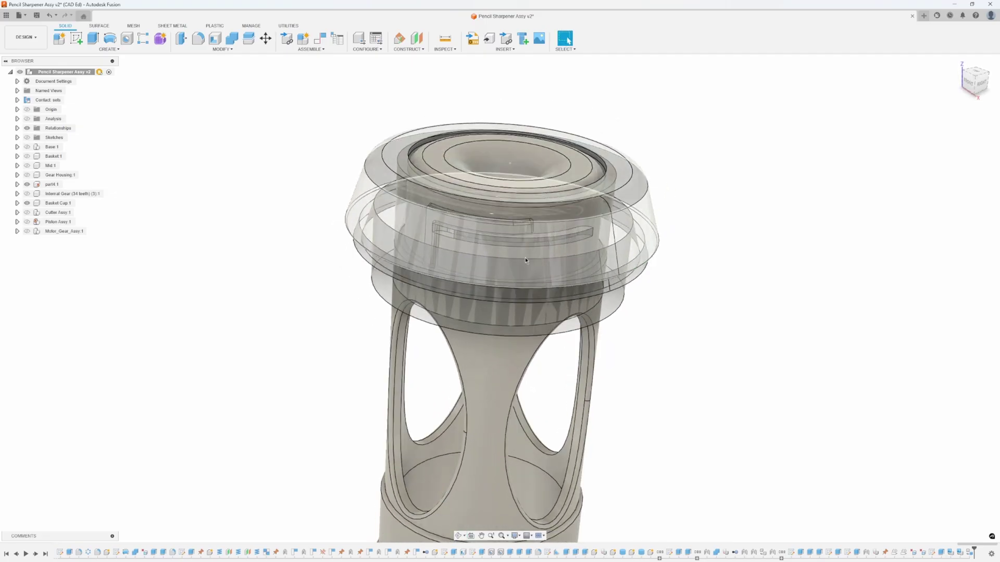
Step: Test the basket cap's freedom of movement by shifting it off its seat, and revert its position
drag(526, 263, 525, 230)
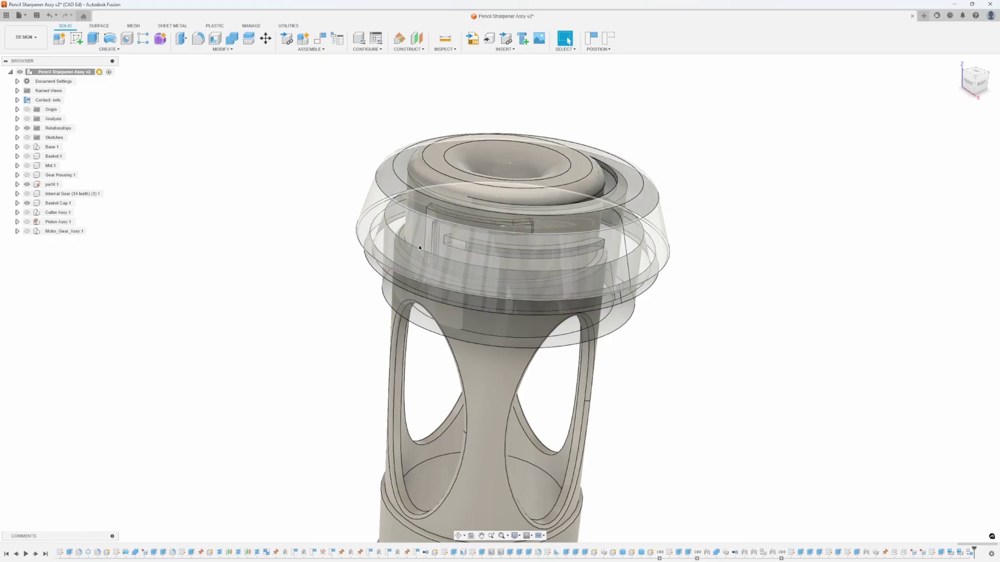
drag(598, 142, 582, 247)
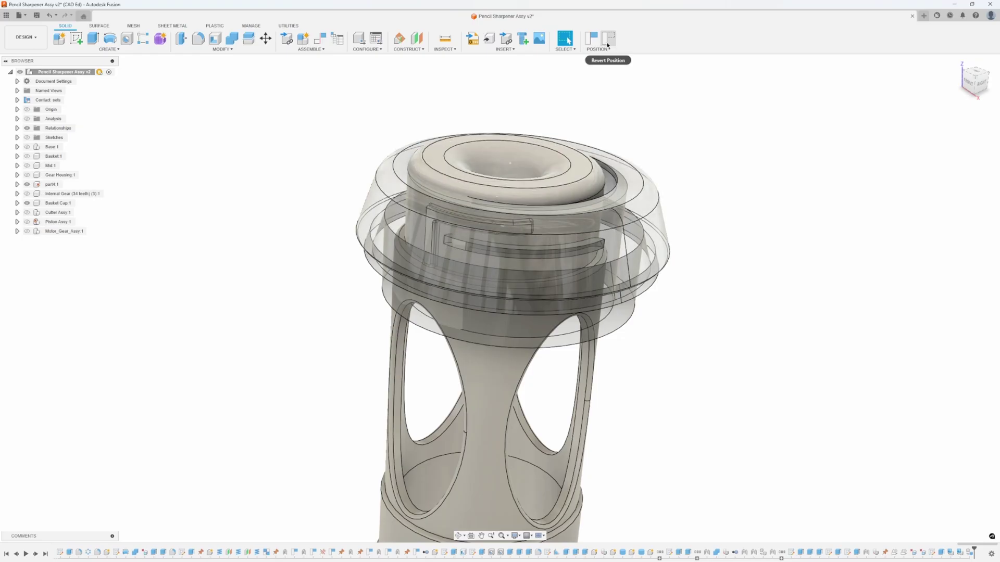
click(608, 45)
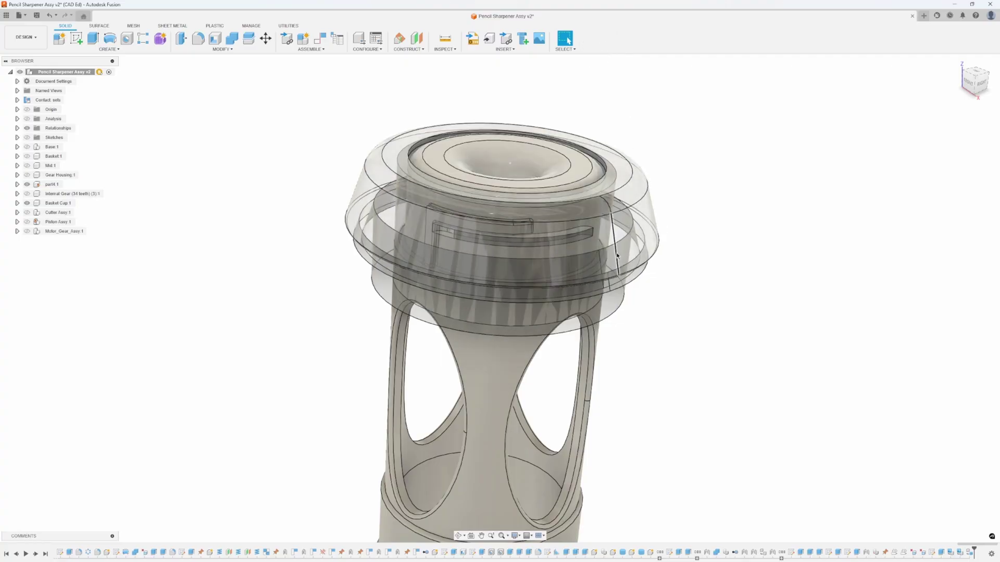
Step: Move the basket cap up and clear of part4 so the mating faces of both components are exposed
mouse_move(640, 285)
shift+middle_down()
mouse_move(654, 281)
mouse_move(642, 297)
shift+middle_up()
scroll(642, 298, down, 1)
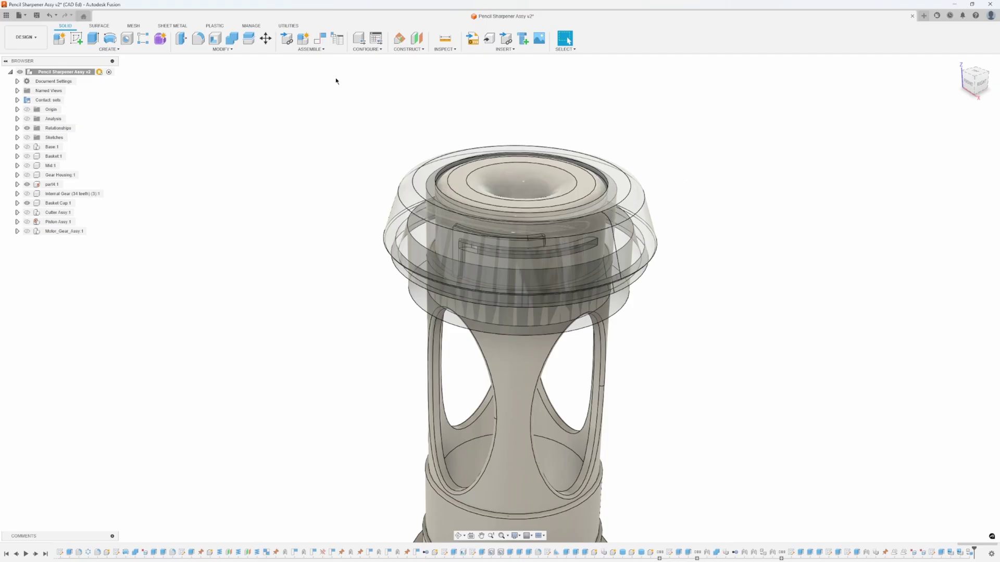
drag(526, 280, 706, 126)
middle_drag(641, 234, 544, 323)
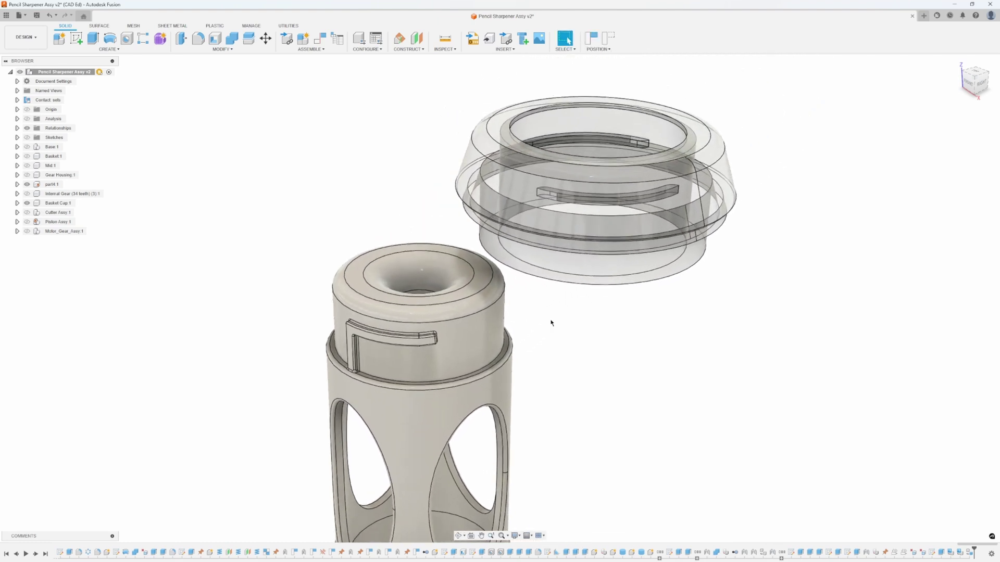
Step: Constrain the basket cap's inner cylindrical face concentric to the outer cylindrical face at the upper end of part4
click(320, 38)
shift+middle_drag(605, 338, 628, 329)
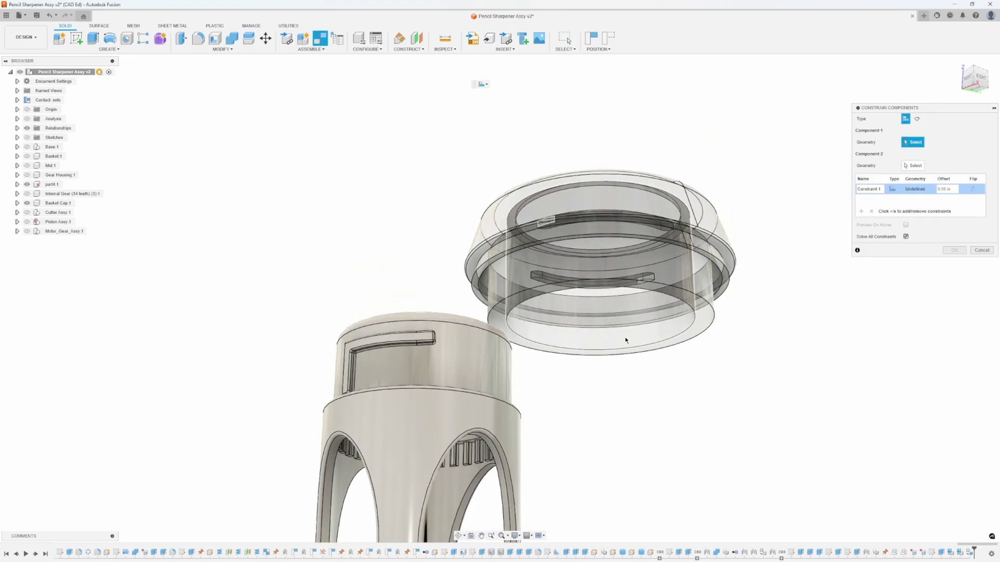
click(626, 340)
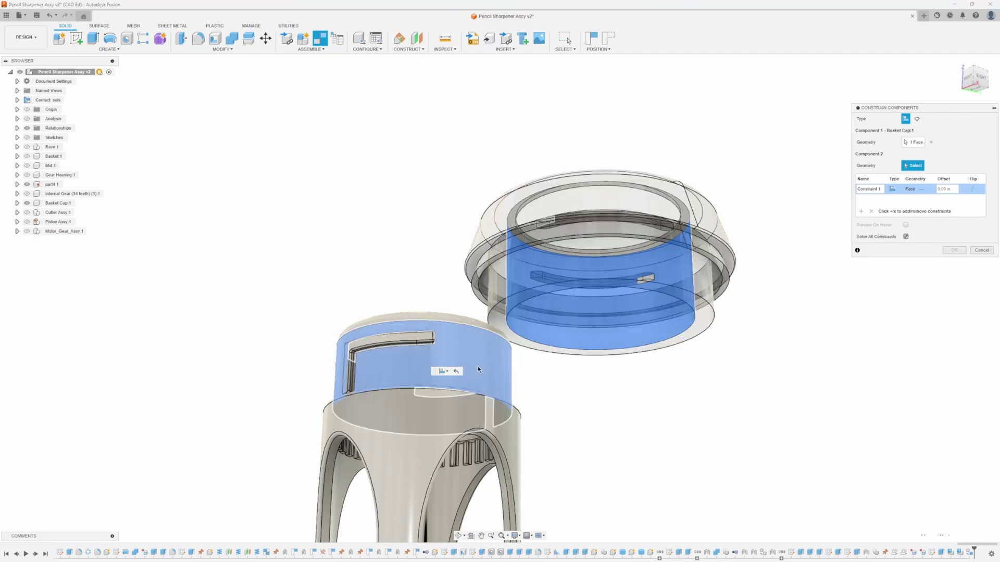
click(478, 369)
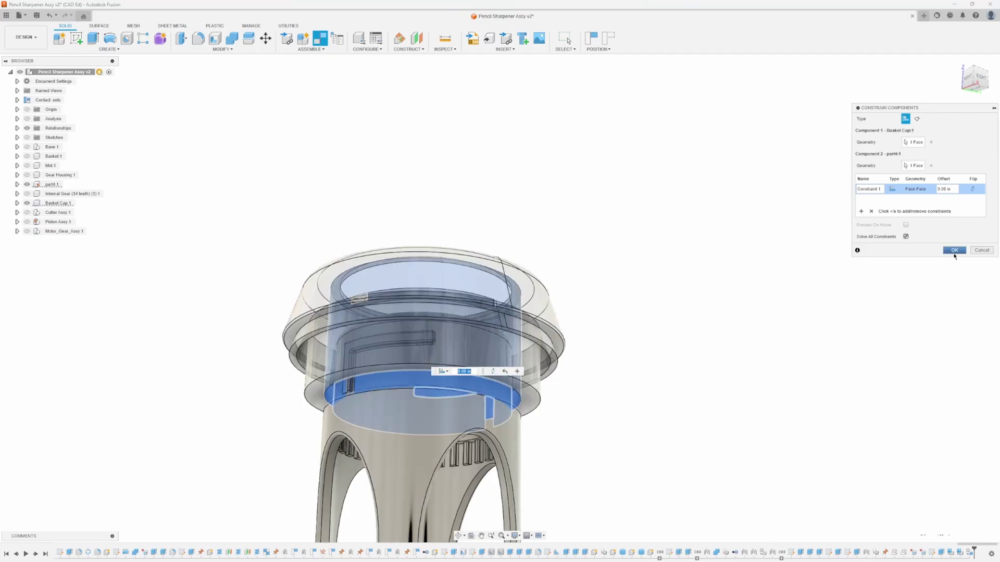
click(955, 250)
Step: Slide and rotate the basket cap along part4's axis to test the remaining motion
shift+middle_drag(620, 319, 616, 343)
drag(521, 329, 739, 281)
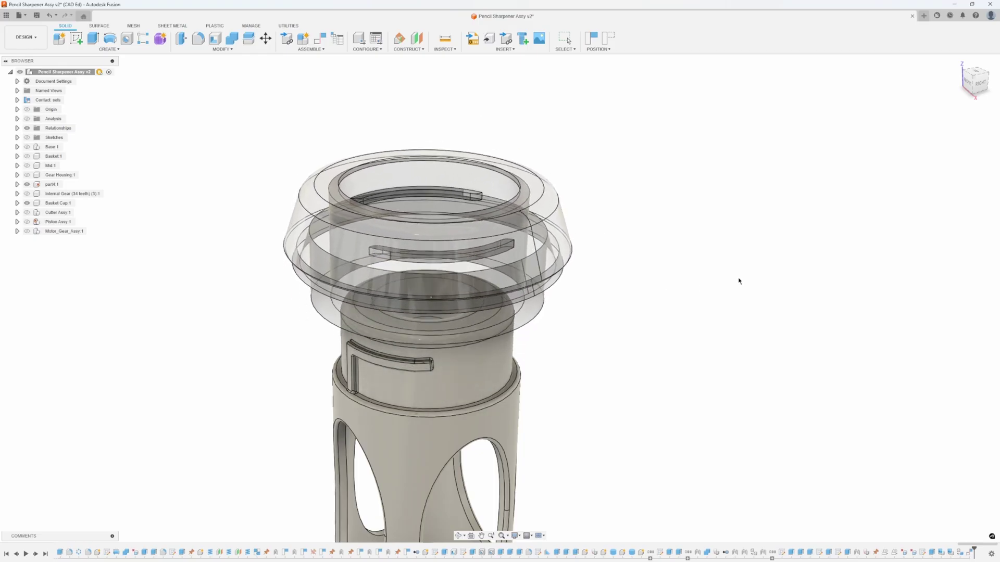
drag(439, 293, 576, 263)
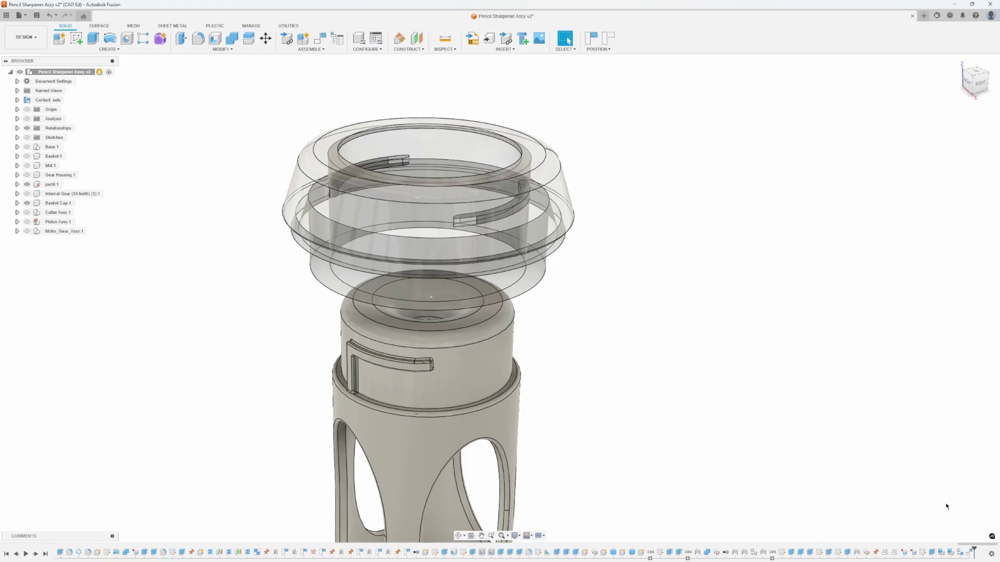
Step: Edit the latest constraint to add a second one, picking the upper face of the basket cap's curved inner locking feature as its first geometry
right_click(972, 554)
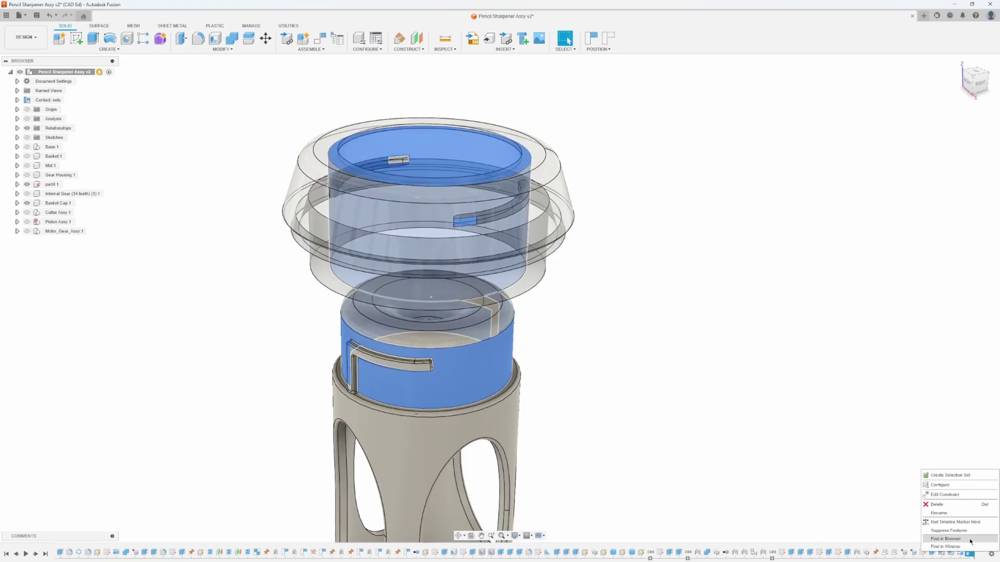
click(949, 500)
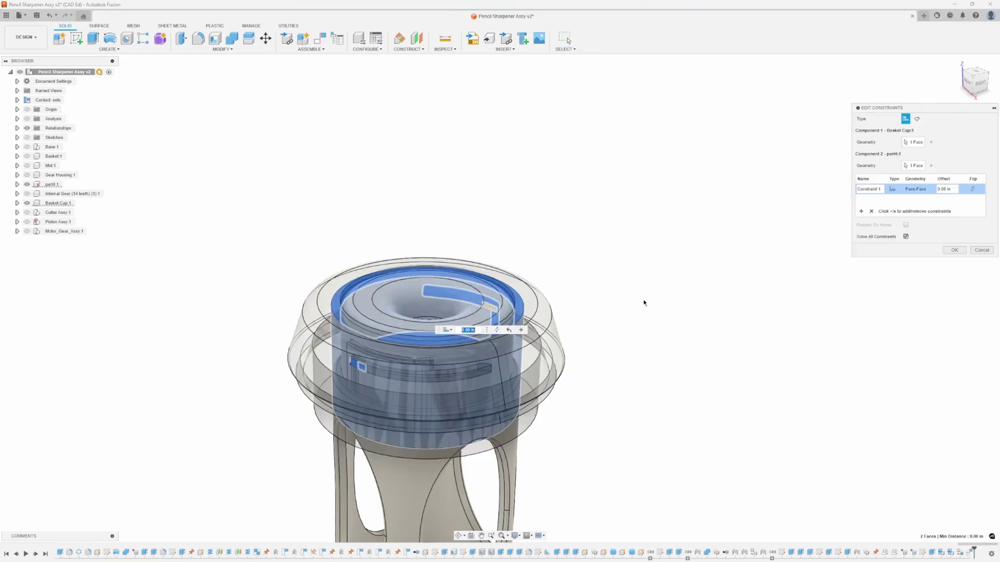
click(861, 211)
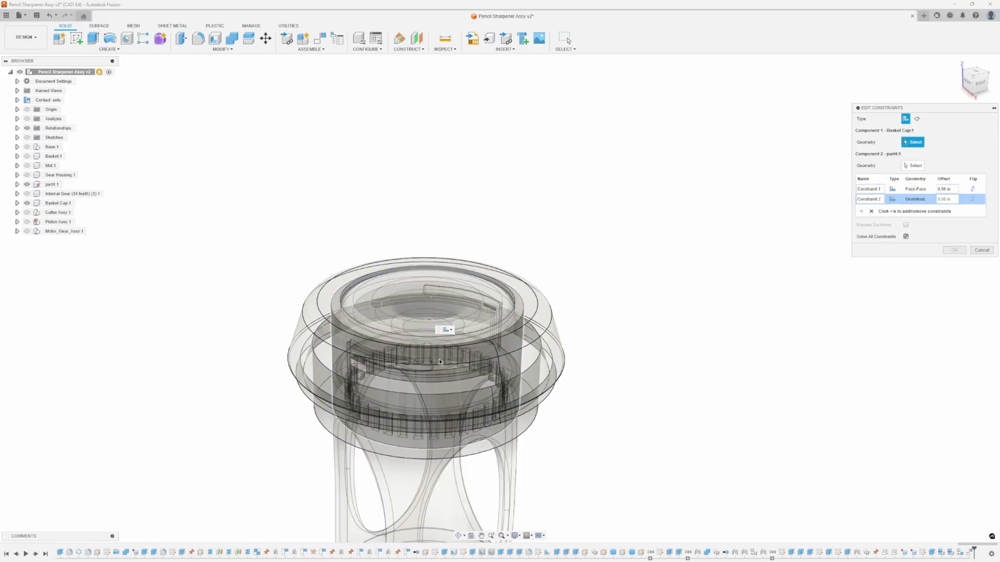
scroll(429, 365, up, 5)
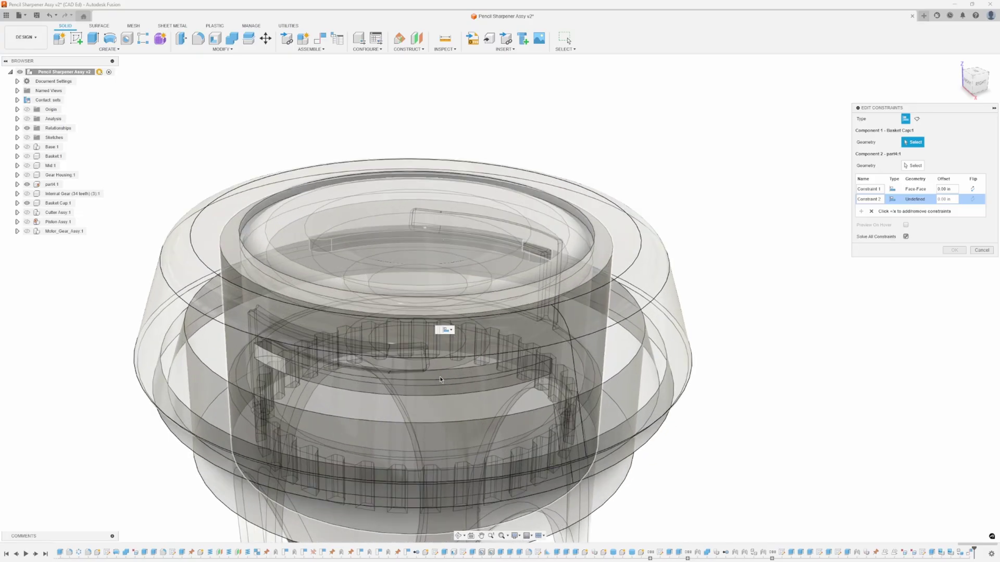
scroll(445, 378, up, 3)
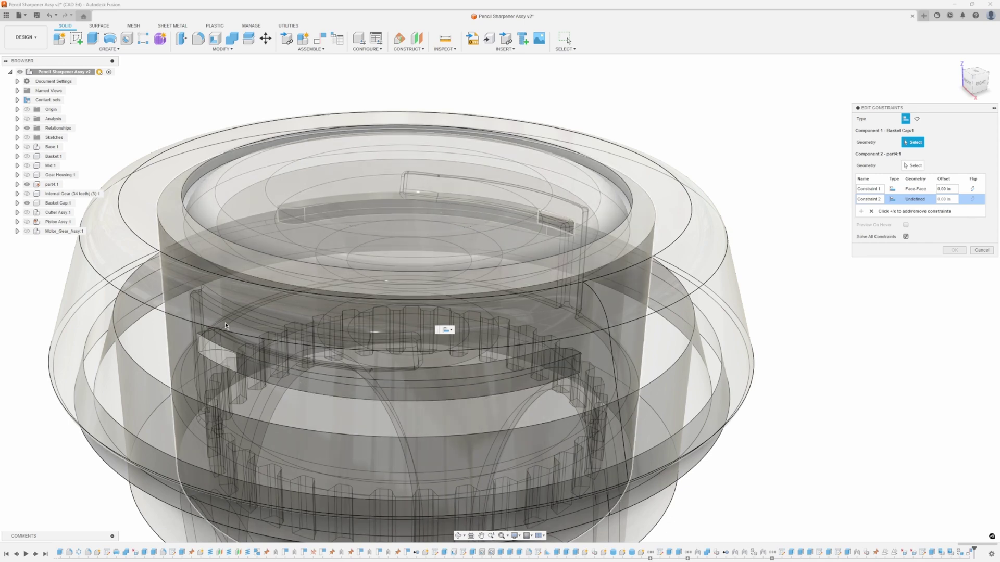
click(467, 373)
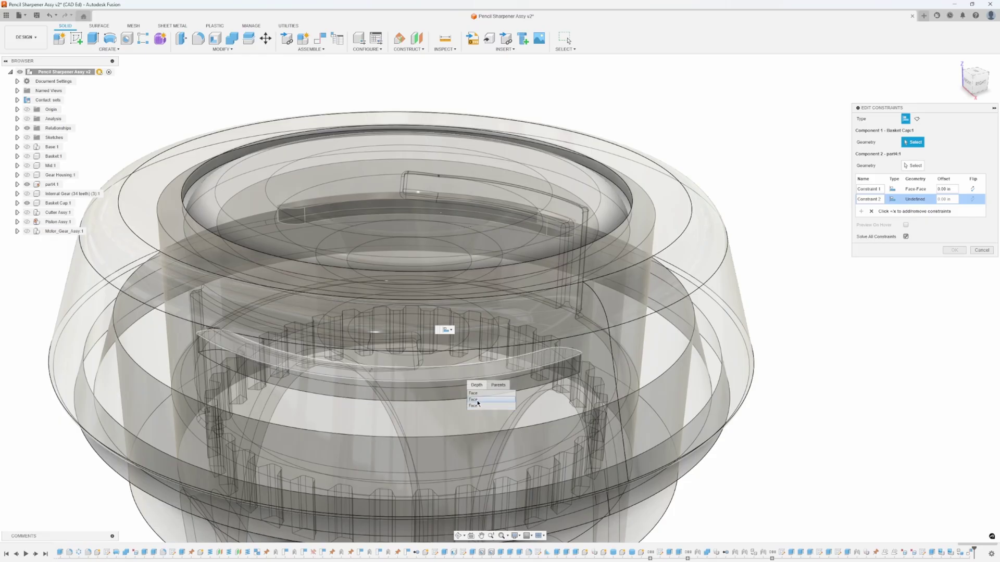
click(477, 400)
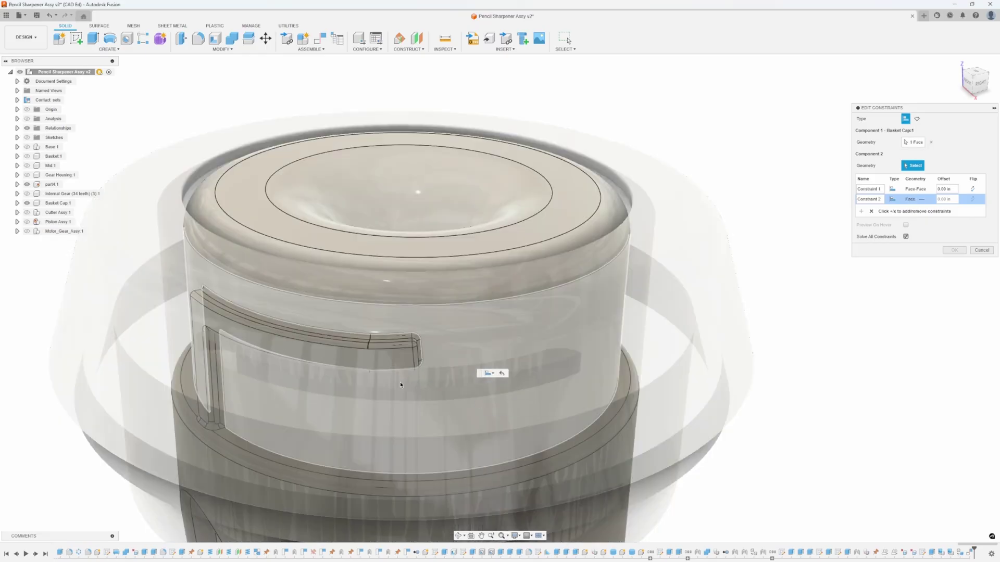
Step: Mate the second constraint to the underside face of part4's L-shaped locking track and apply the edited constraint set
shift+middle_drag(401, 385, 381, 343)
scroll(342, 415, up, 3)
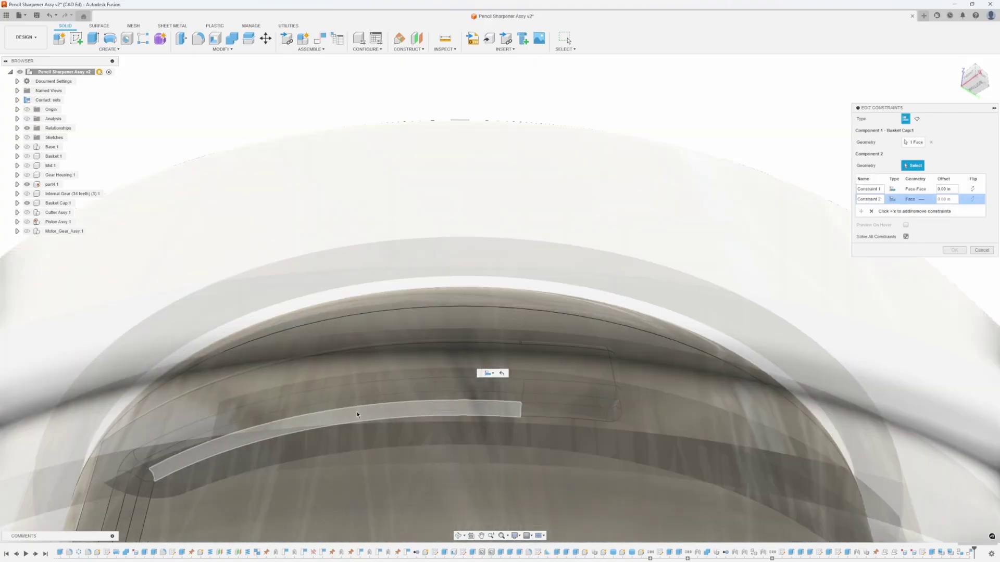
click(471, 398)
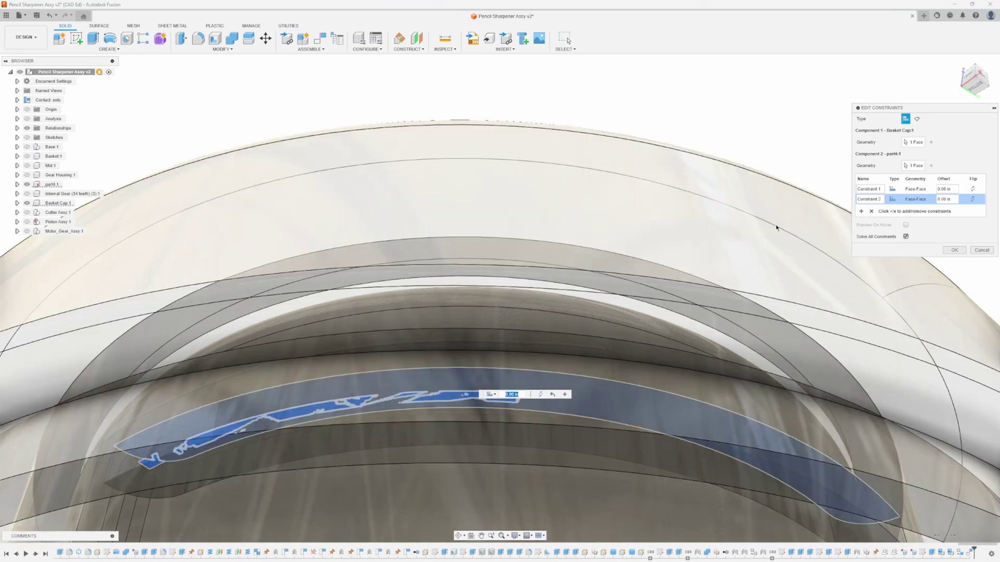
shift+middle_drag(576, 301, 579, 408)
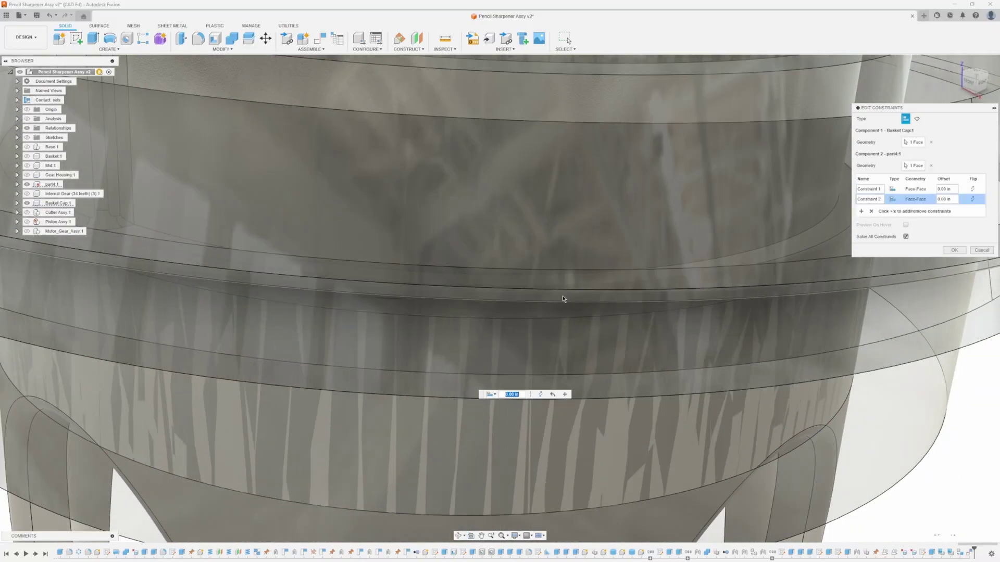
middle_drag(563, 297, 522, 407)
scroll(532, 310, down, 5)
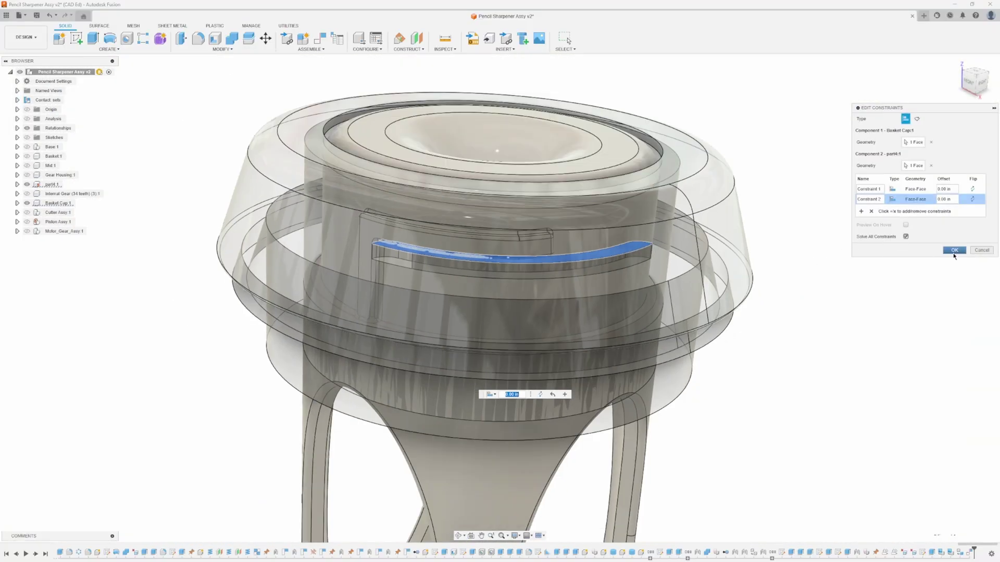
click(954, 251)
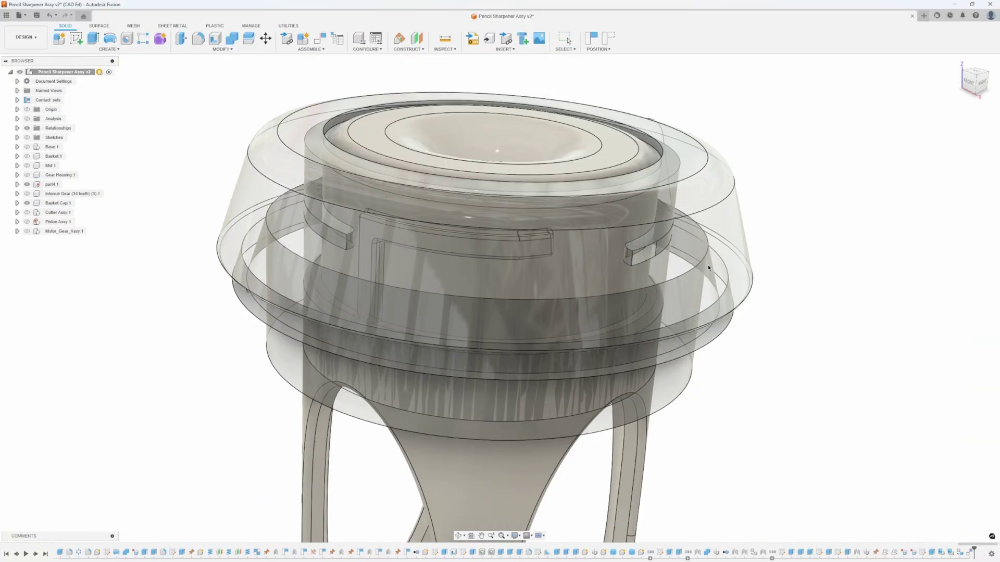
Step: Rotate the basket cap about part4's axis to test the two constraints, and revert its position
drag(717, 192, 367, 280)
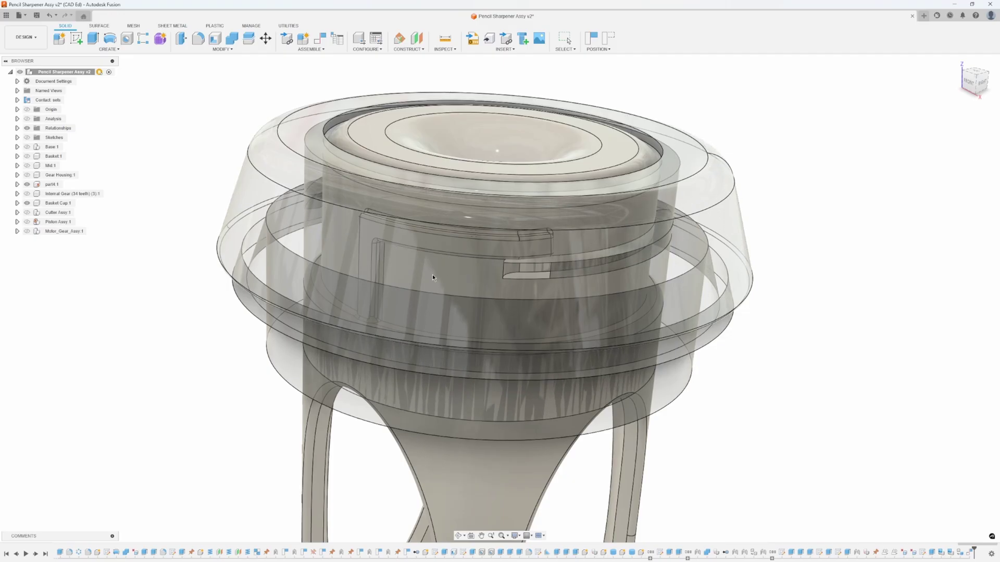
drag(432, 277, 272, 268)
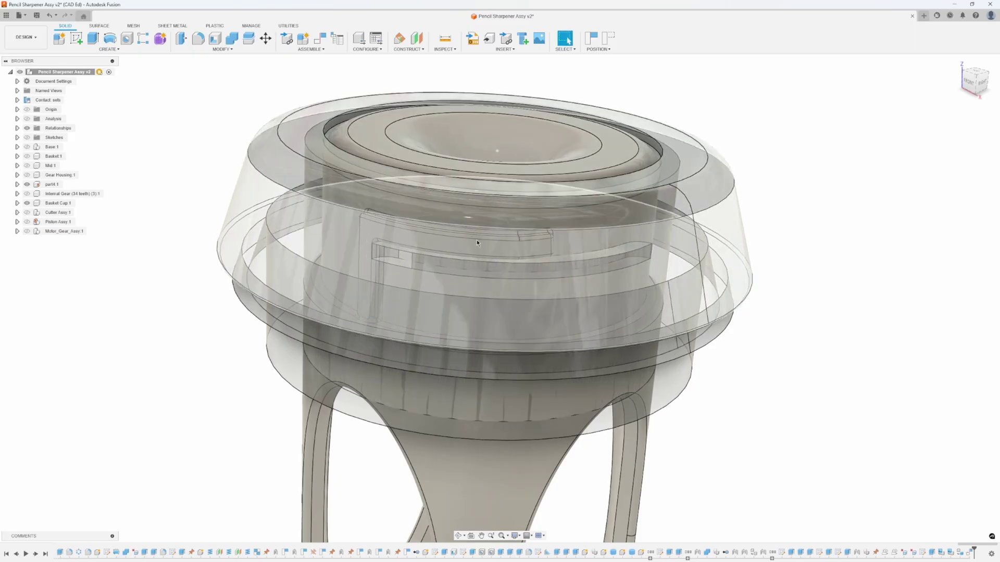
shift+middle_drag(467, 329, 442, 302)
click(609, 38)
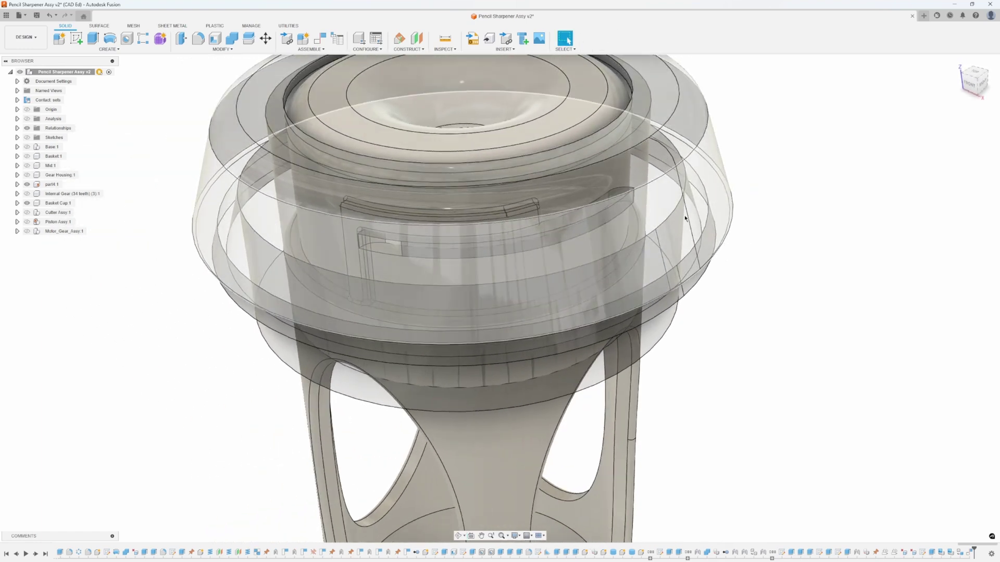
Step: Examine how the end of the basket cap's curved locking feature meets the inner corner of part4's L-shaped track
shift+middle_drag(582, 324, 606, 308)
middle_drag(440, 252, 616, 261)
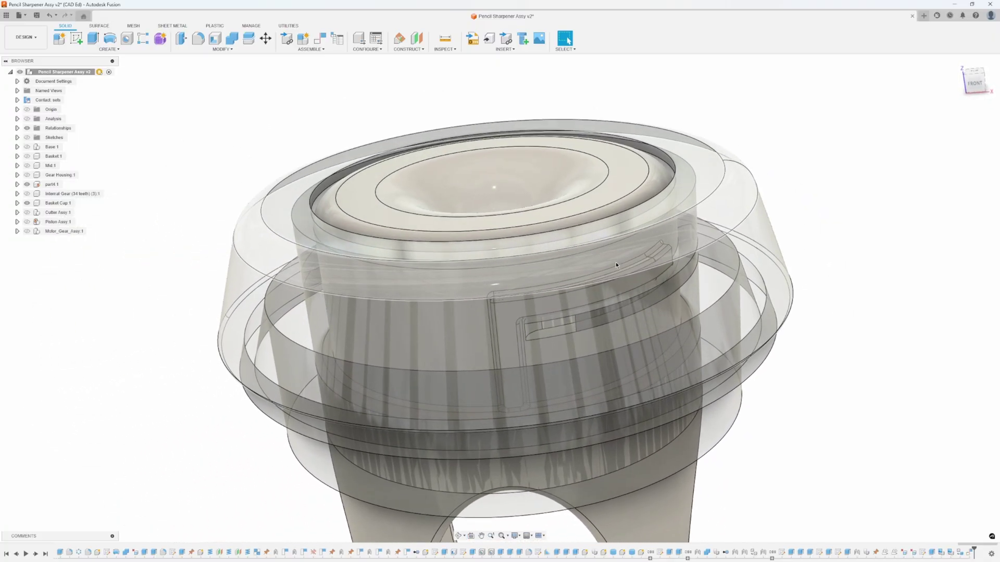
scroll(508, 348, up, 3)
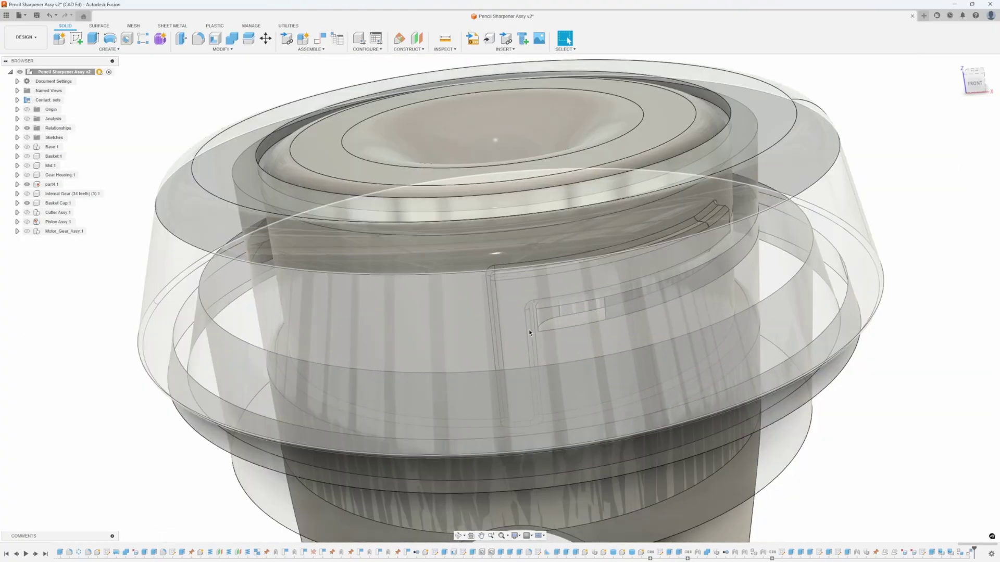
scroll(536, 325, up, 5)
scroll(545, 321, up, 3)
scroll(330, 298, up, 4)
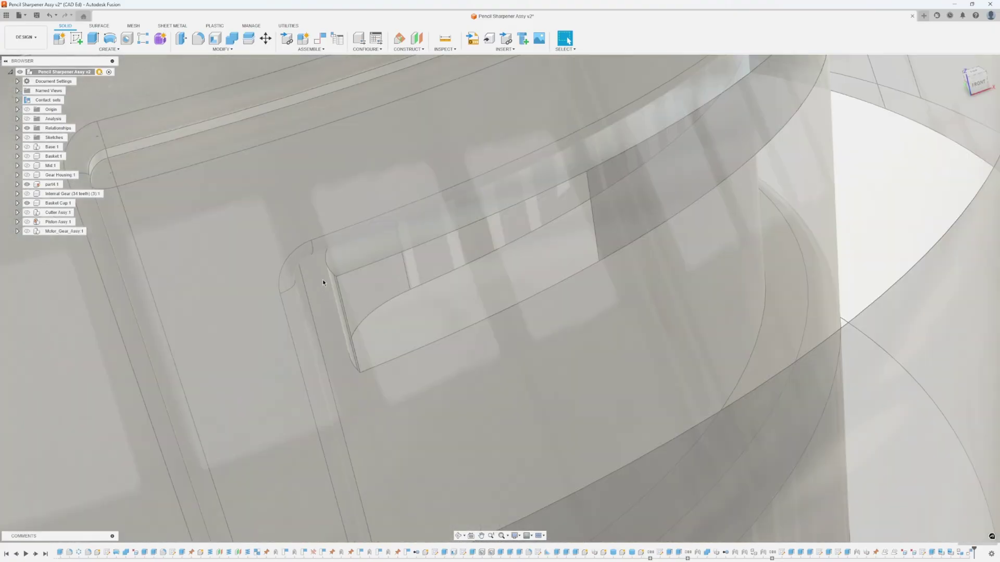
scroll(322, 279, up, 4)
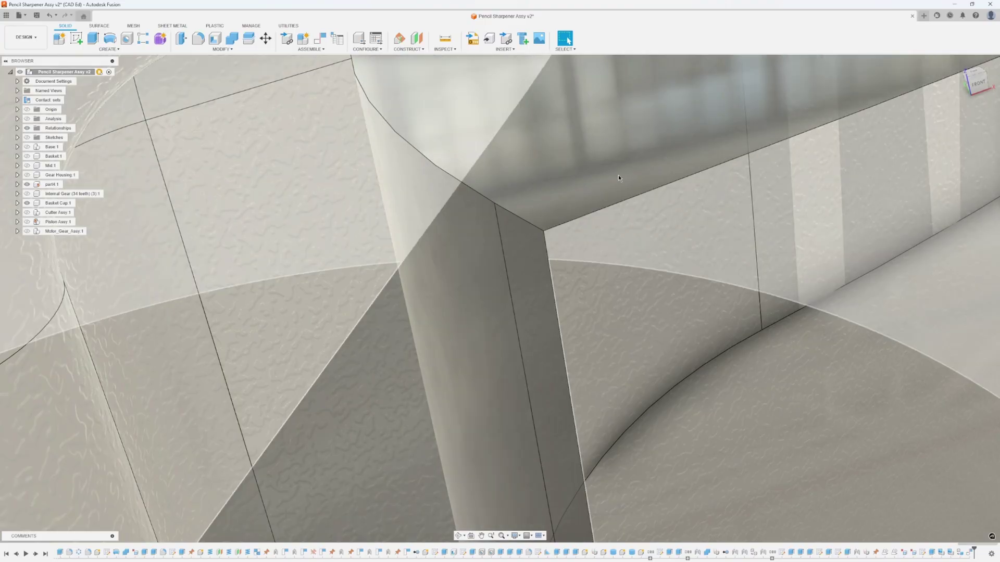
scroll(460, 287, down, 4)
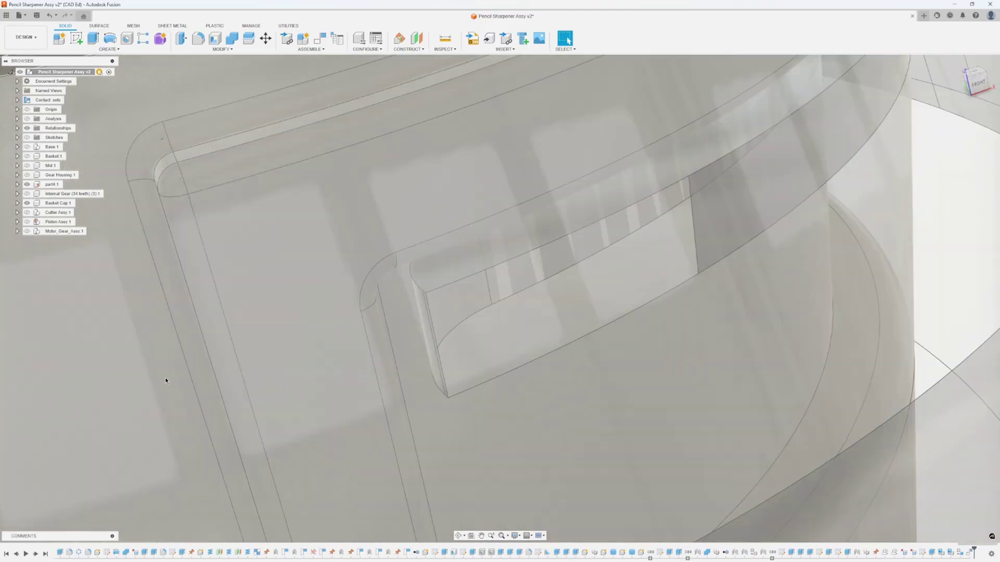
scroll(289, 351, down, 4)
shift+middle_drag(321, 346, 292, 345)
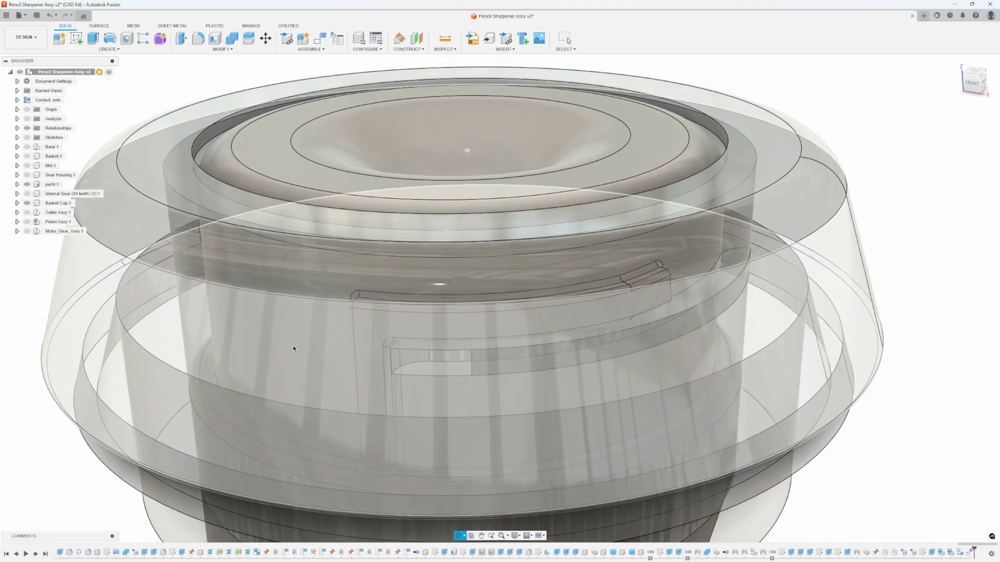
scroll(389, 370, up, 8)
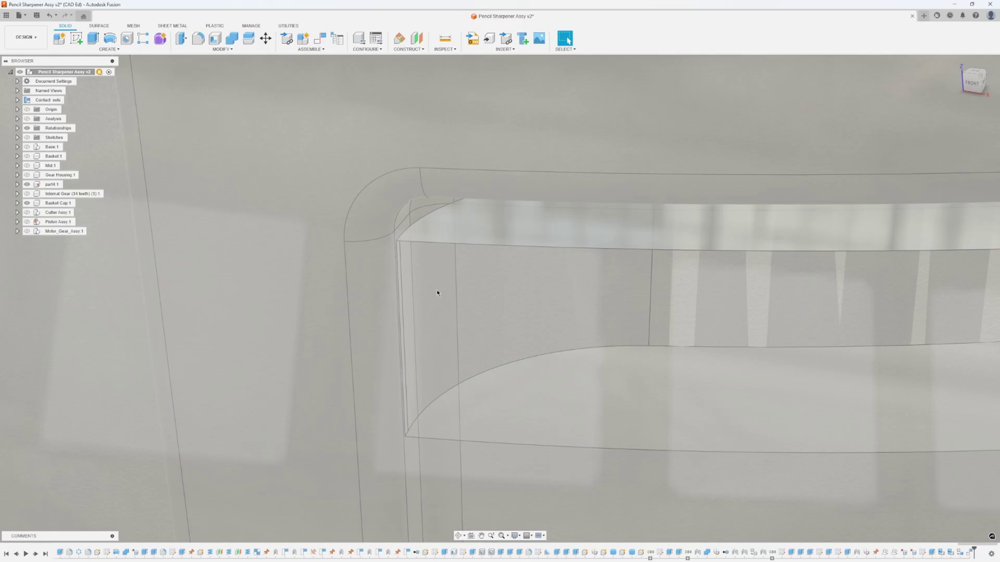
Step: Start a Tangent Relationship and pick the rounded end face of the basket cap's locking feature as Component 1
shift+middle_drag(436, 292, 304, 217)
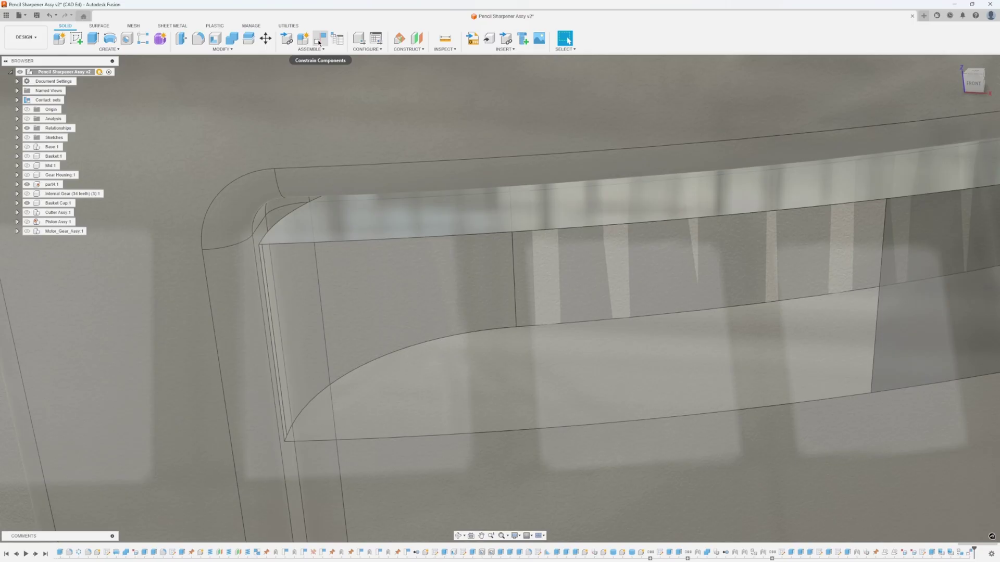
click(321, 50)
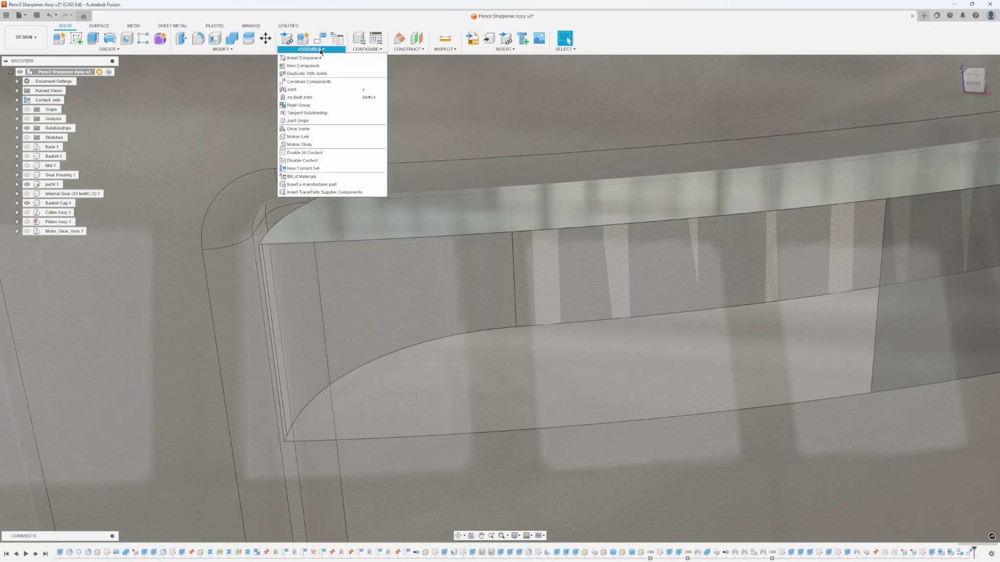
click(308, 113)
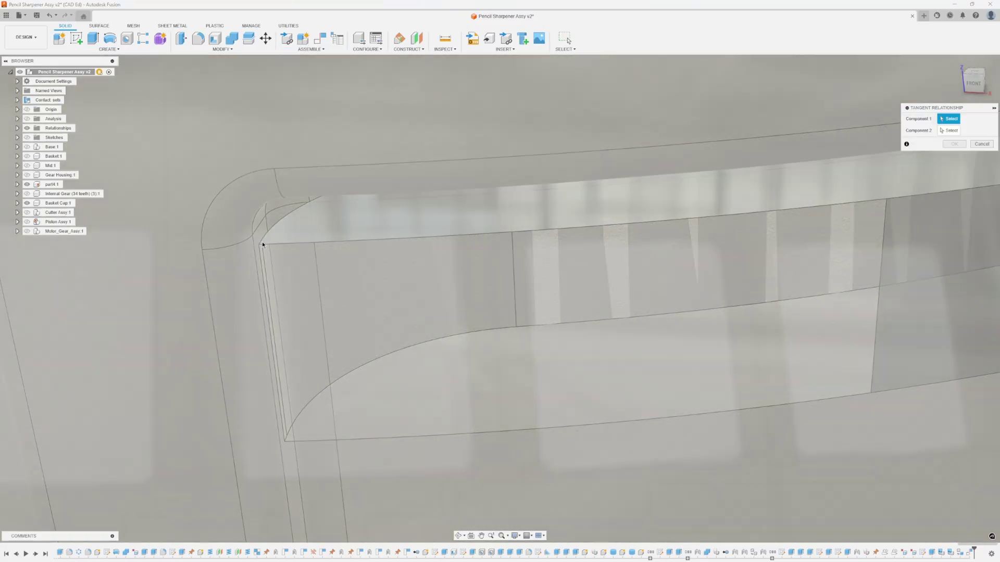
scroll(350, 287, down, 6)
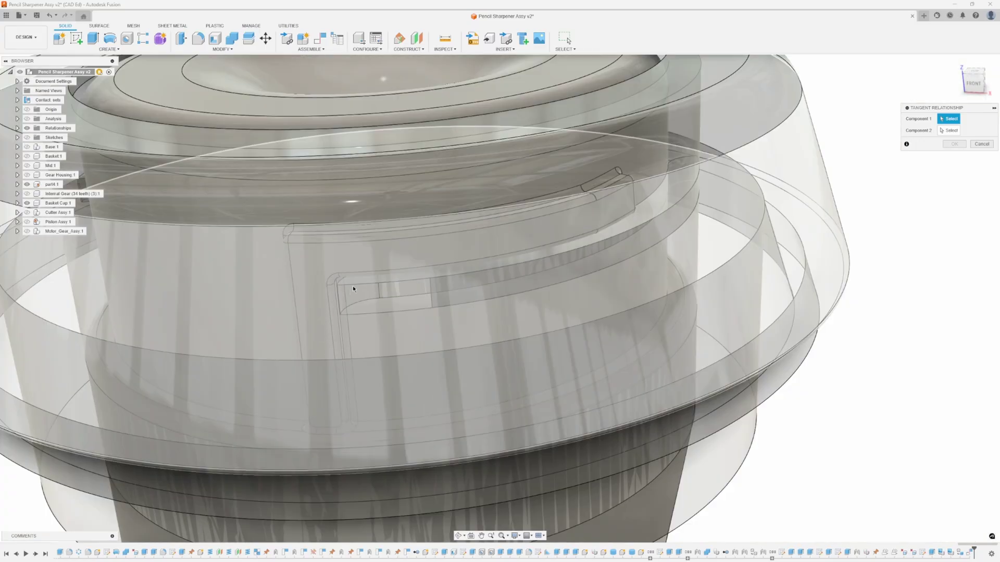
shift+middle_drag(357, 284, 397, 267)
middle_drag(289, 335, 389, 271)
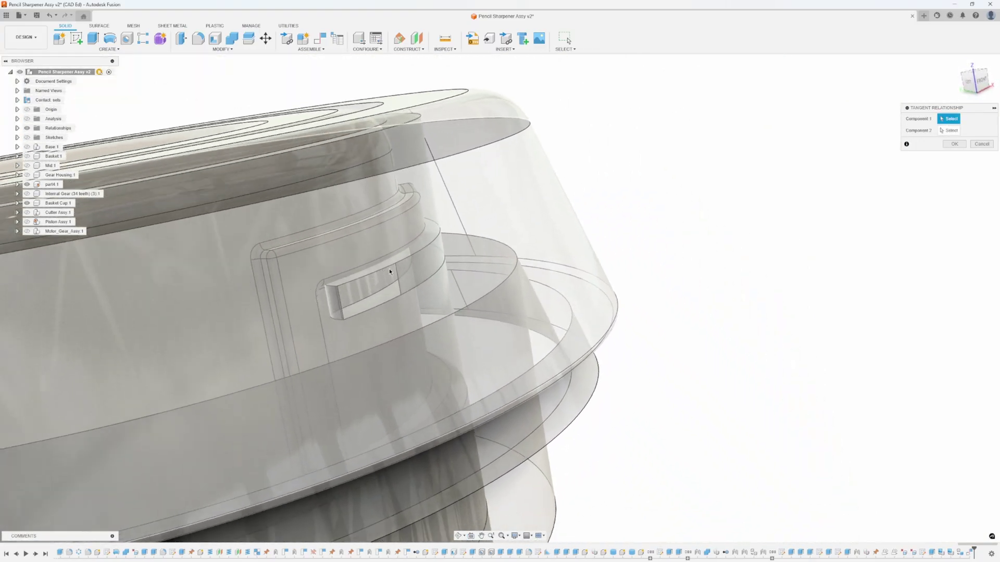
scroll(333, 312, up, 4)
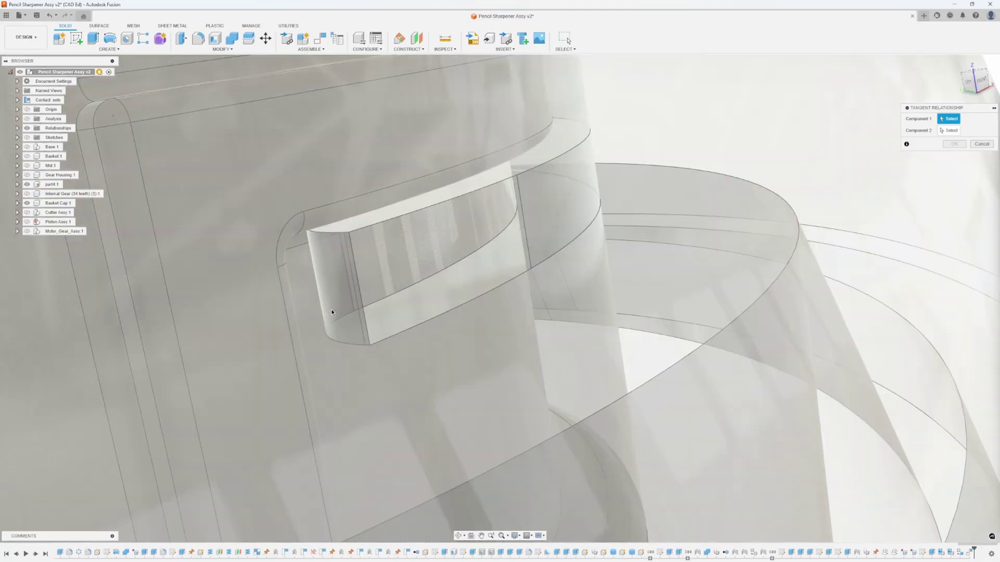
click(332, 270)
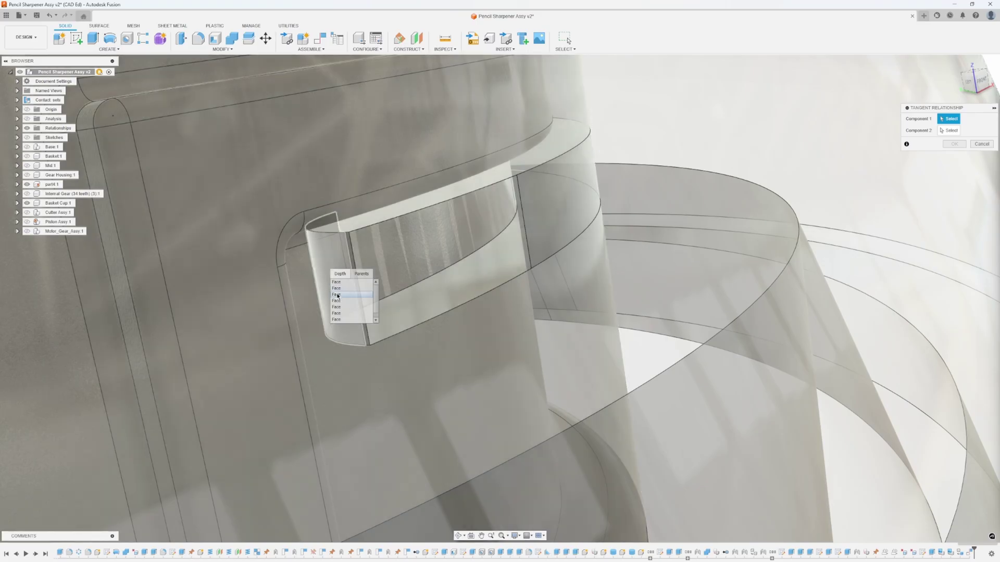
click(338, 295)
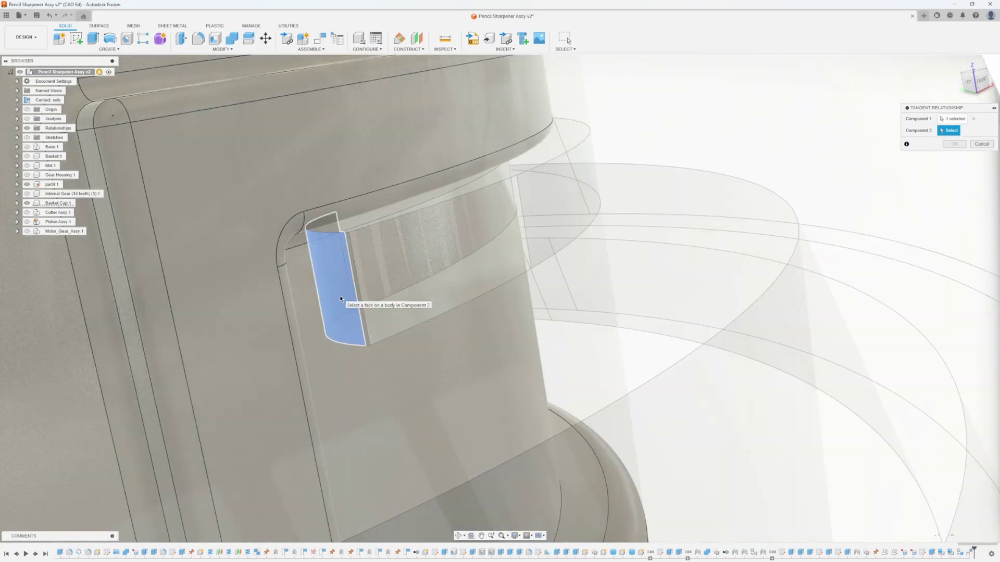
Step: Pick the narrow side face on the vertical leg of part4's L-shaped track as Component 2, continuing despite the existing assembly relationship
shift+middle_drag(343, 291, 322, 295)
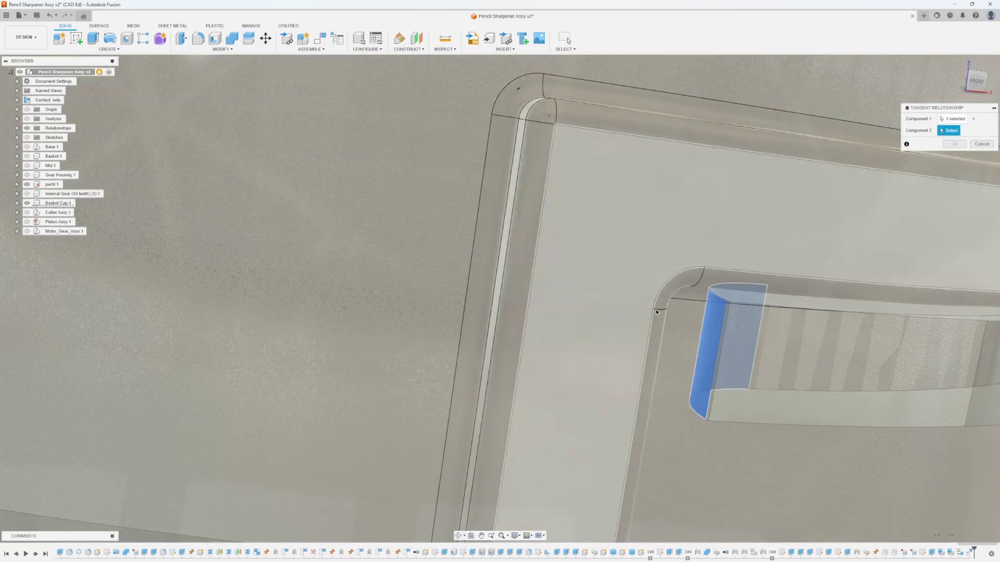
shift+middle_drag(793, 319, 568, 258)
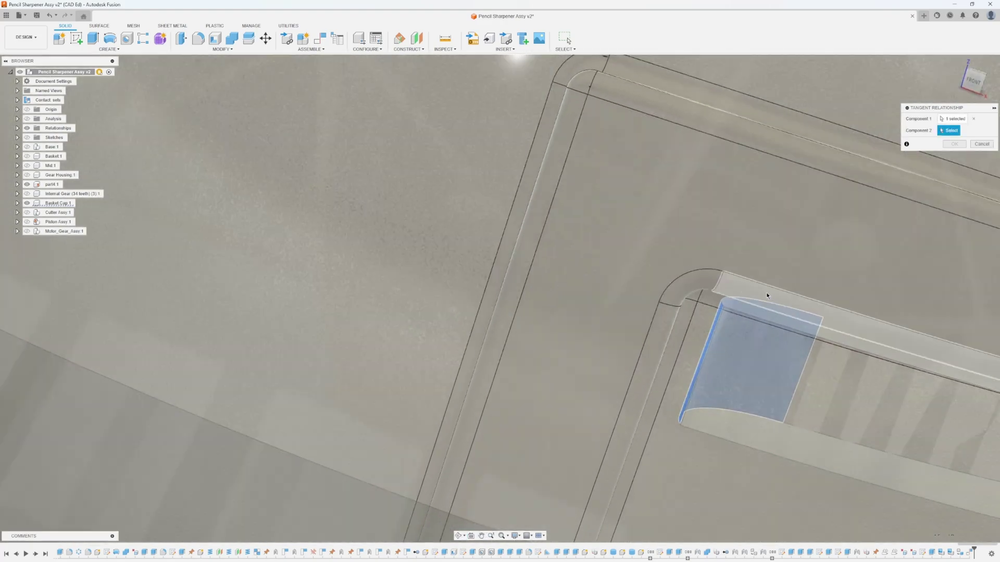
middle_drag(766, 292, 599, 291)
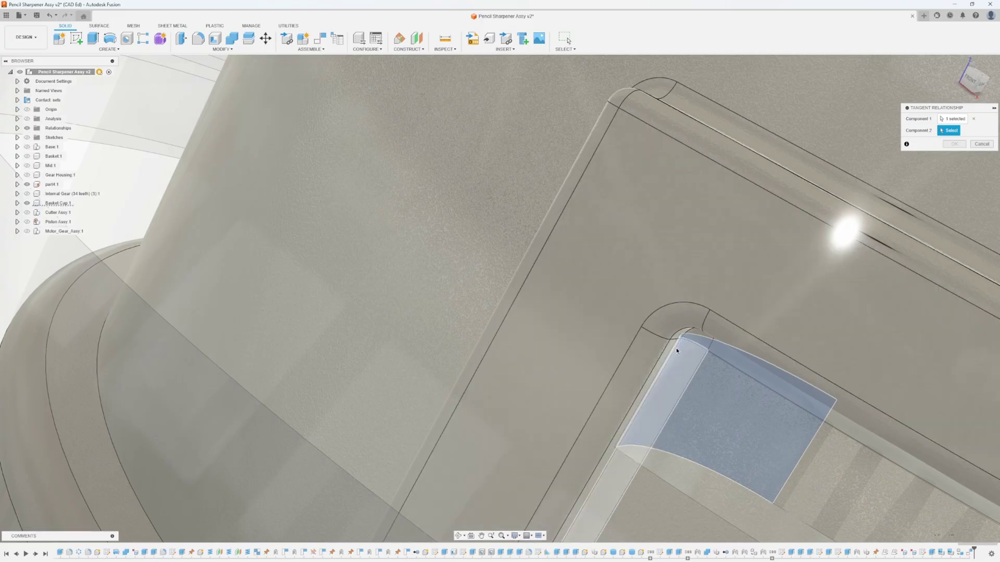
scroll(676, 348, up, 3)
scroll(646, 346, down, 5)
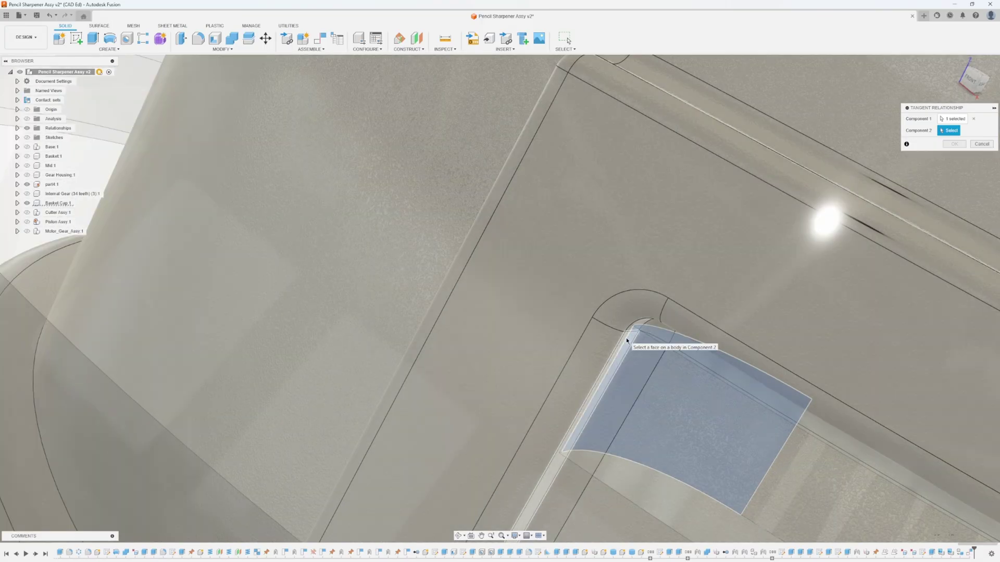
click(626, 341)
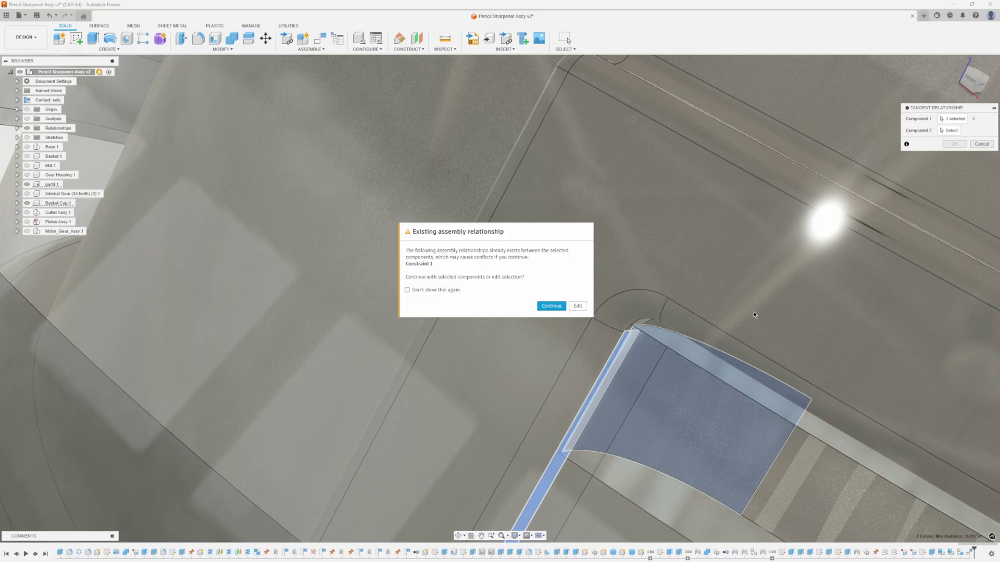
click(555, 307)
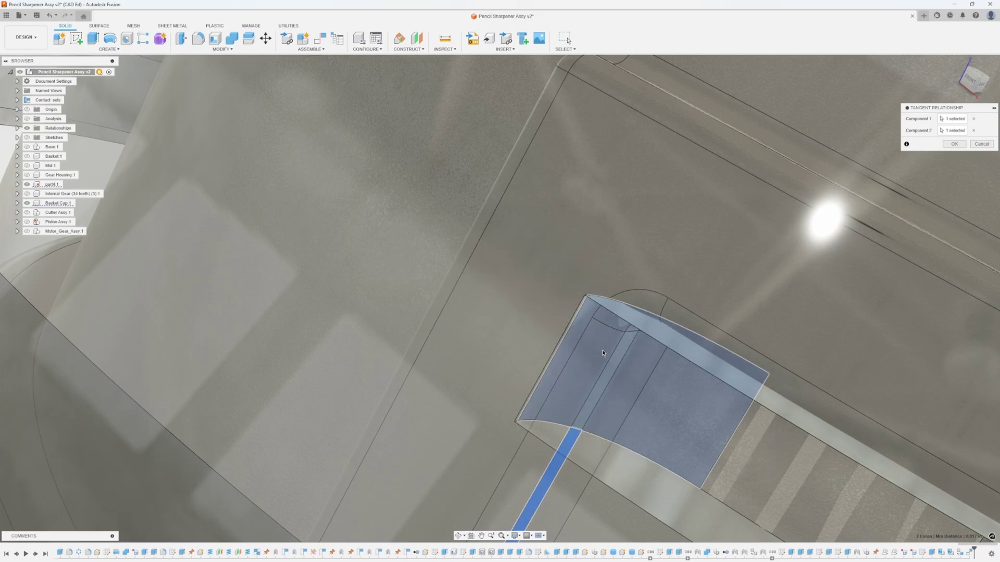
Step: Check the previewed basket cap position against the track and create the tangent relationship
shift+middle_drag(602, 350, 612, 377)
middle_drag(404, 270, 433, 372)
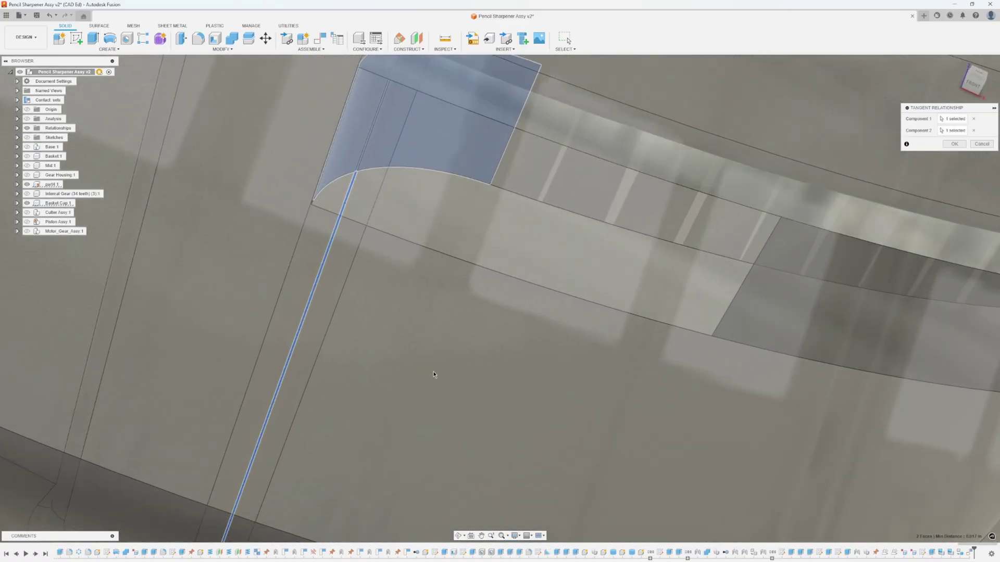
scroll(417, 255, down, 5)
shift+middle_drag(423, 245, 414, 266)
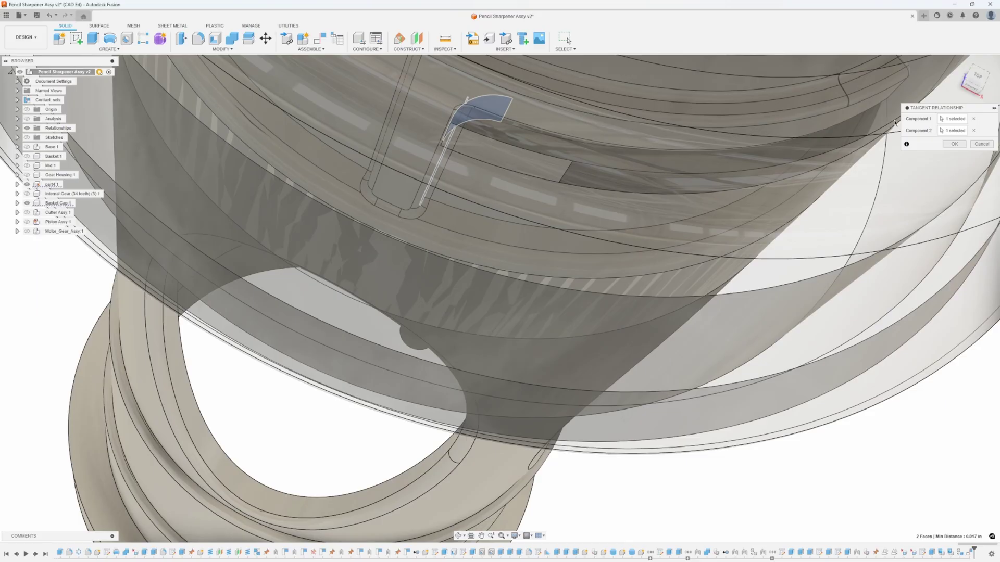
click(953, 144)
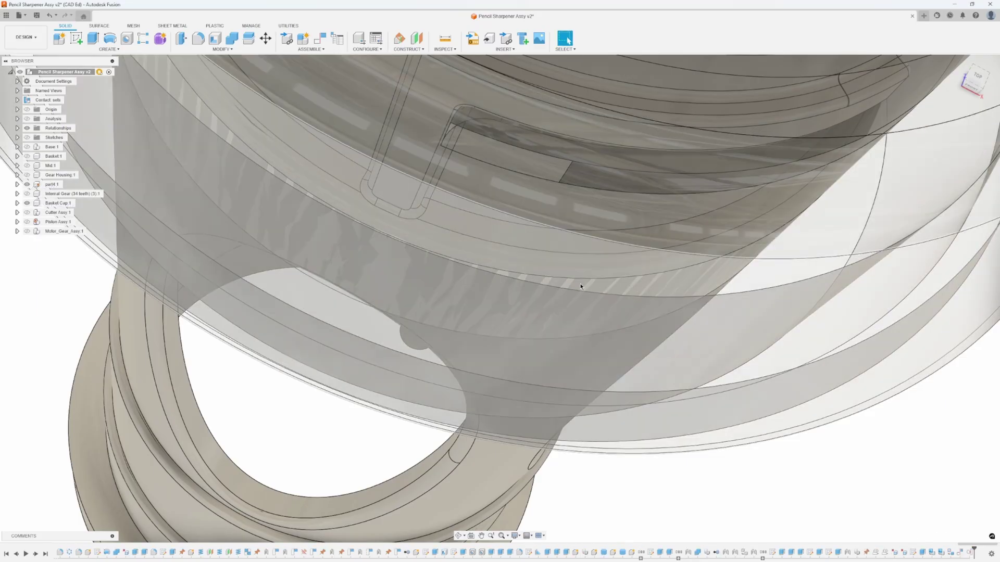
Step: Examine from below and from the sides how the basket cap's locking feature meets the inner corner of part4's track
shift+middle_drag(512, 260, 524, 243)
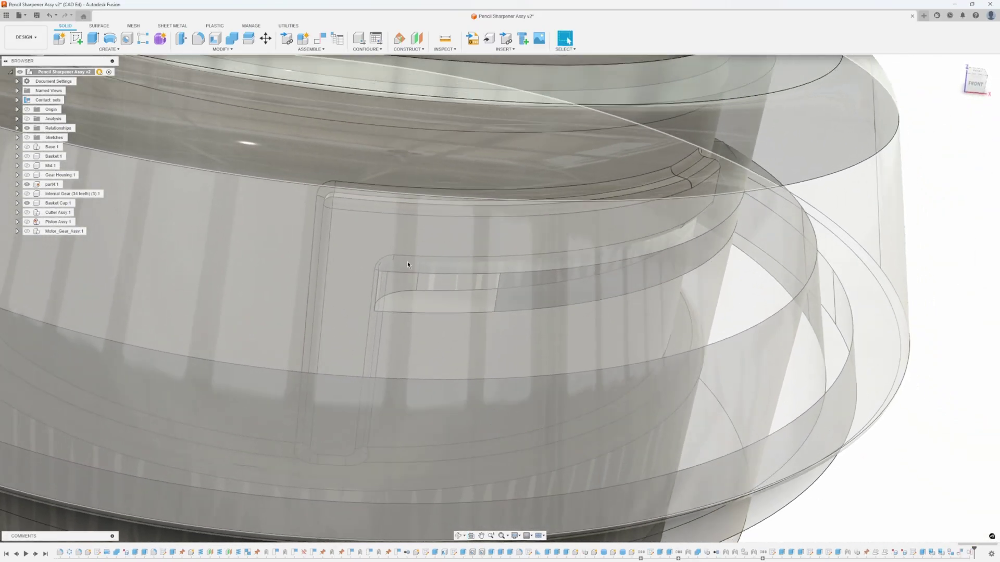
scroll(407, 264, up, 5)
shift+middle_drag(314, 340, 338, 265)
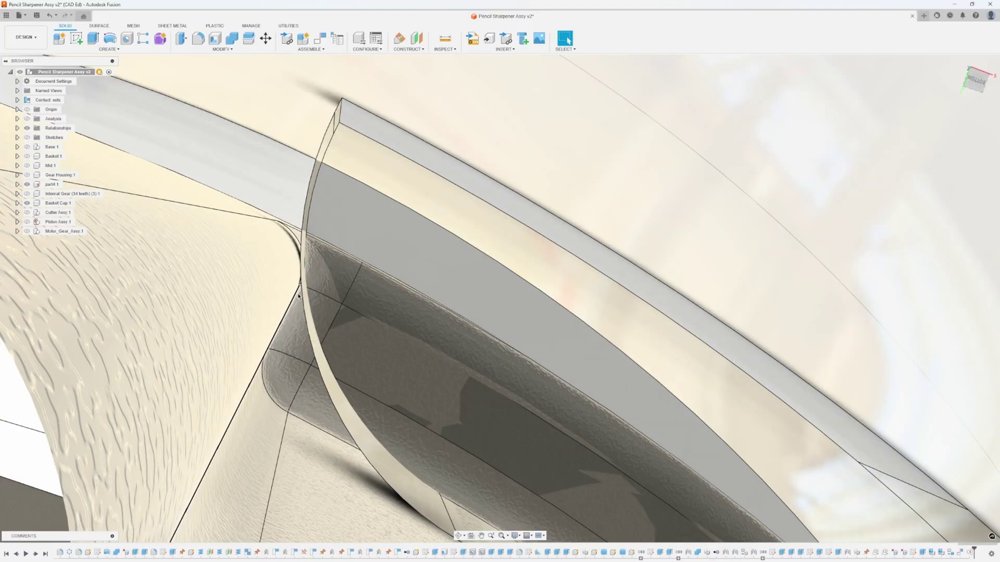
shift+middle_drag(357, 230, 268, 203)
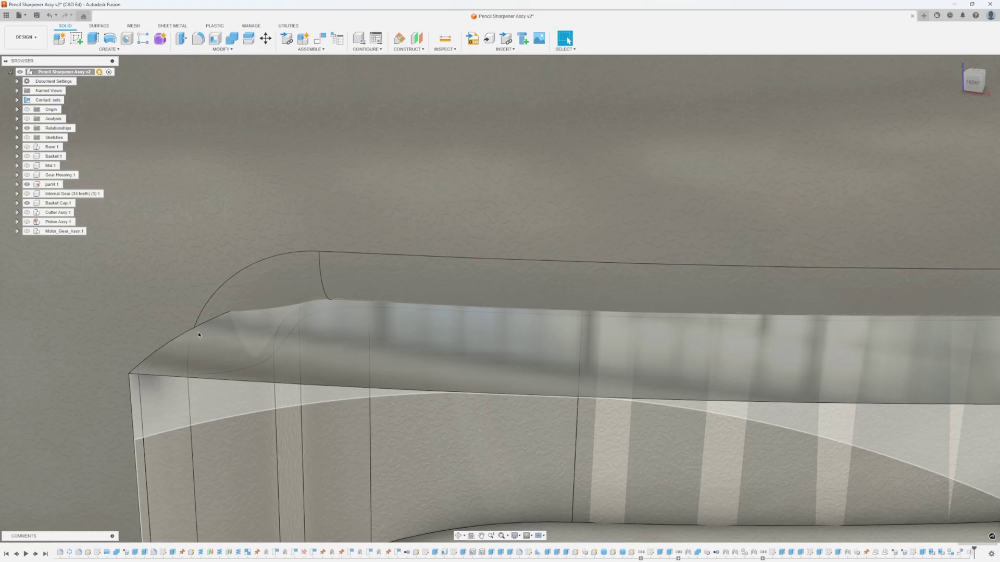
scroll(341, 332, down, 10)
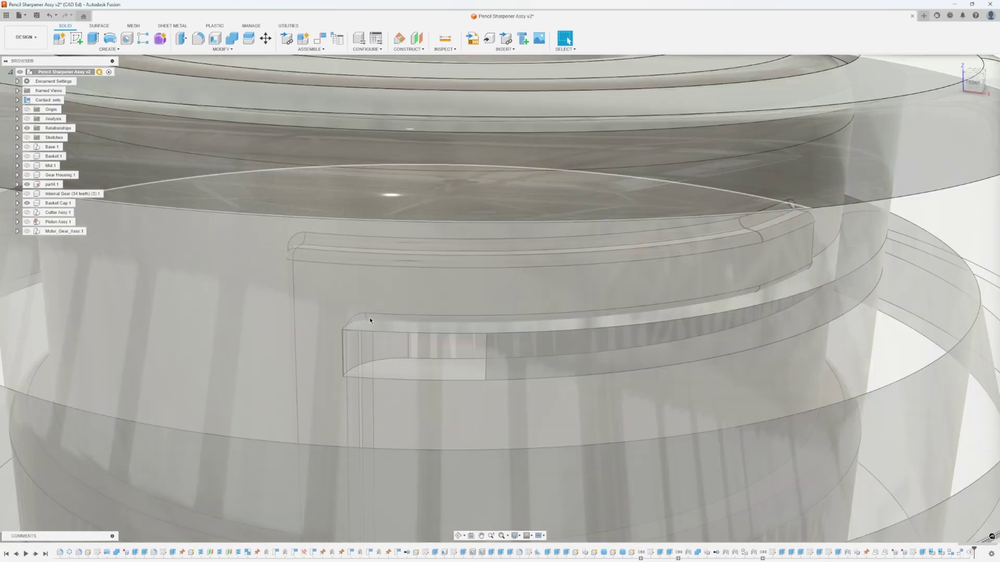
shift+middle_drag(498, 311, 549, 290)
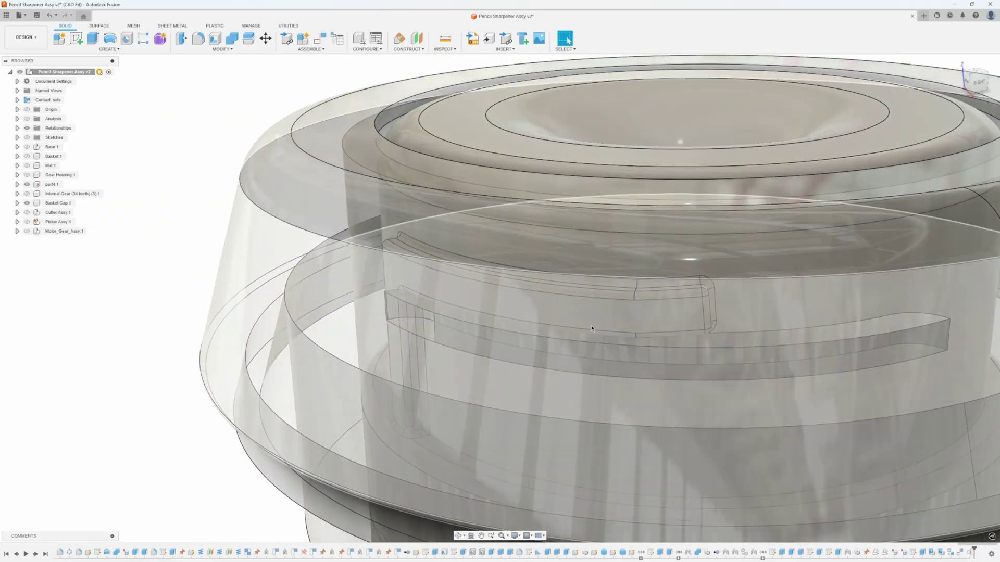
scroll(591, 328, down, 3)
middle_drag(672, 235, 543, 221)
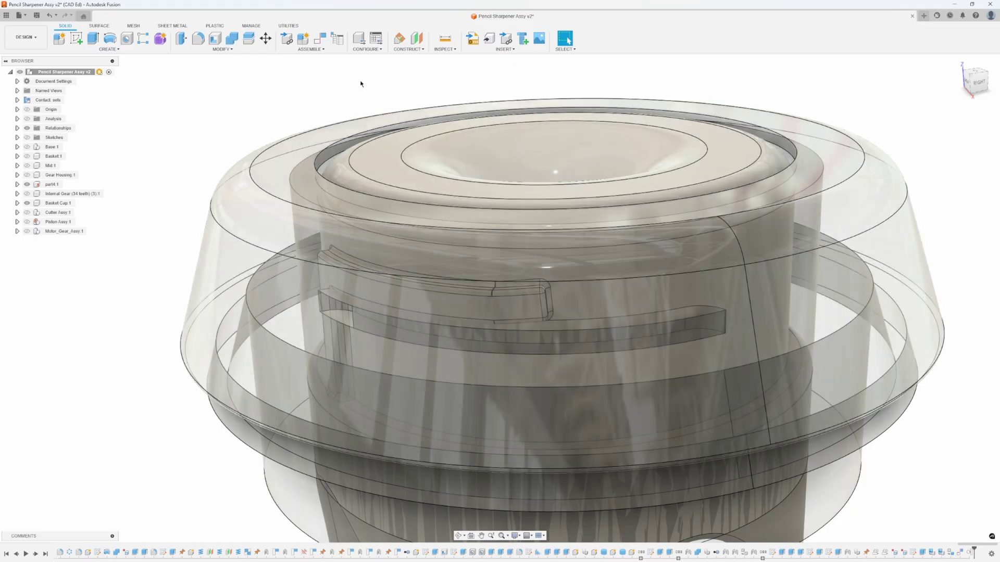
click(311, 49)
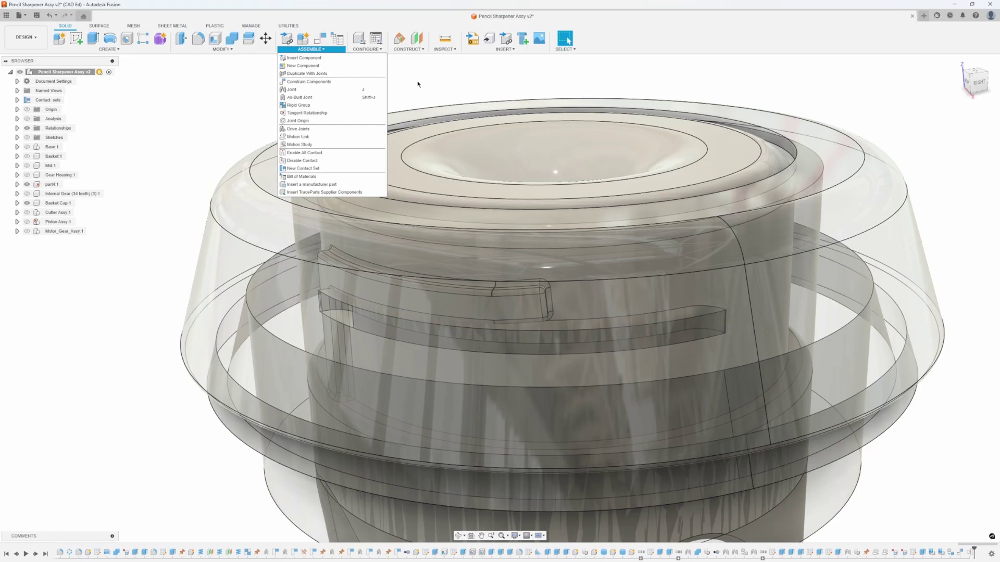
click(417, 84)
scroll(245, 214, down, 5)
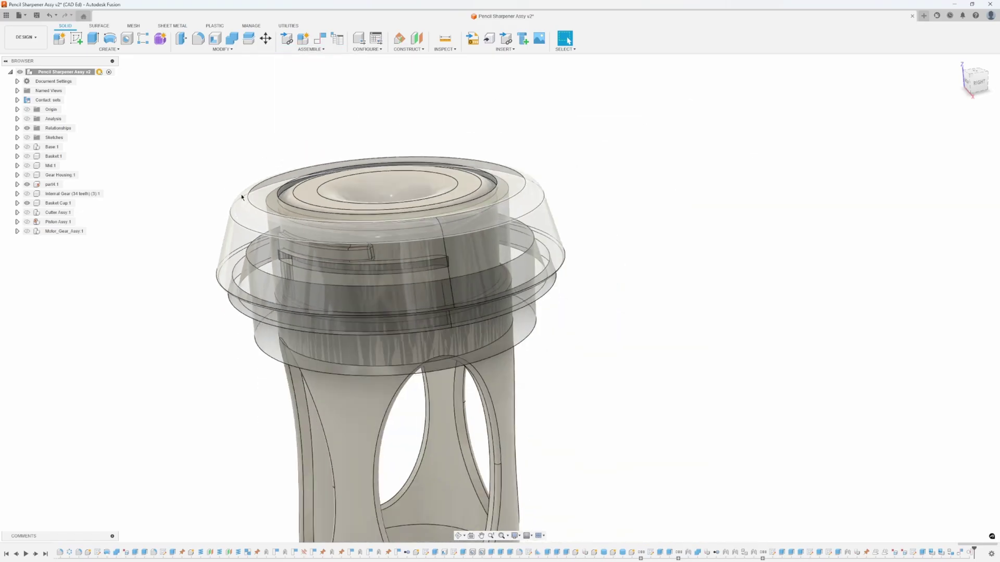
middle_drag(258, 120, 314, 127)
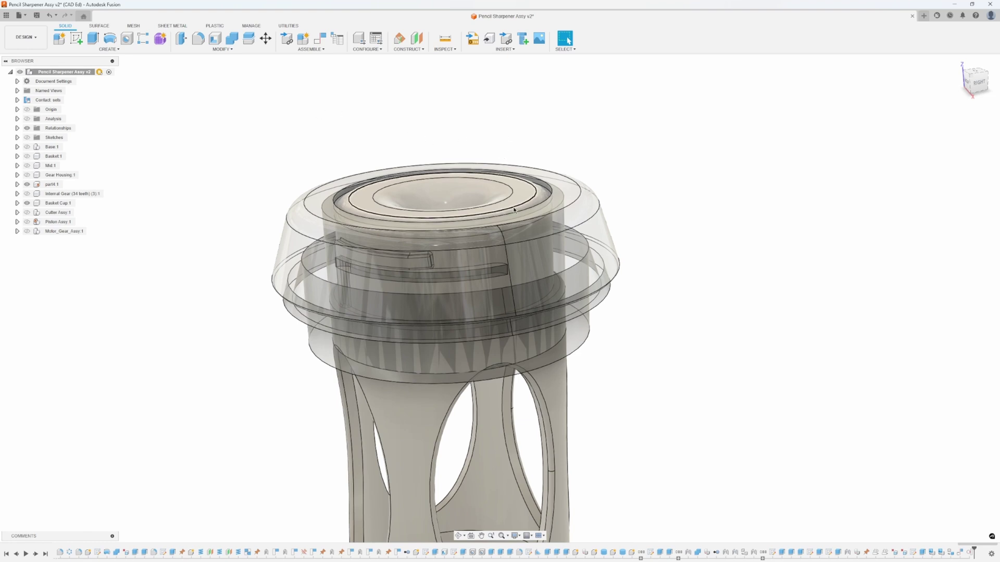
Step: Switch to the Animation workspace, return Storyboard2's playhead to the start of the timeline and delete the View action
click(27, 37)
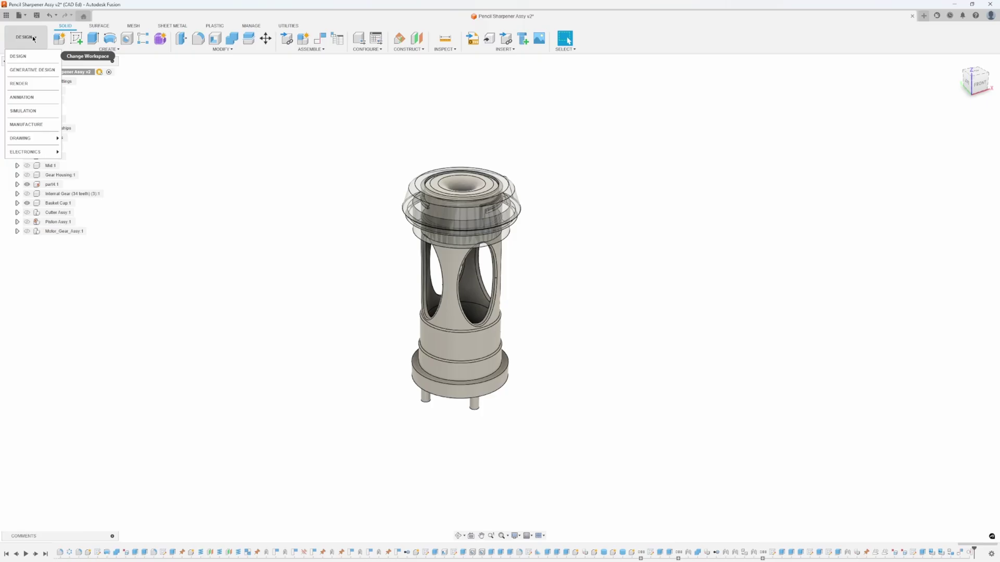
click(39, 98)
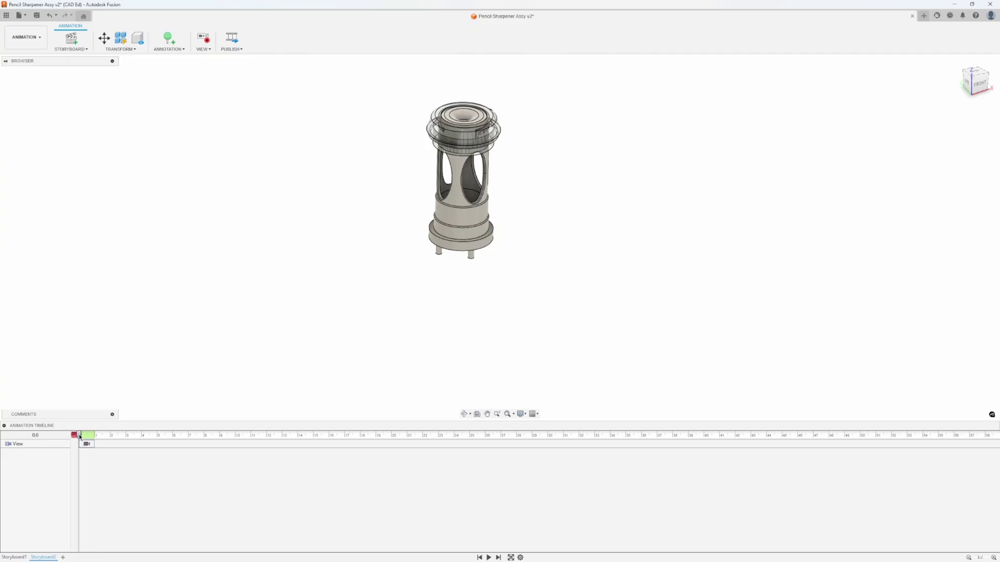
drag(80, 437, 89, 438)
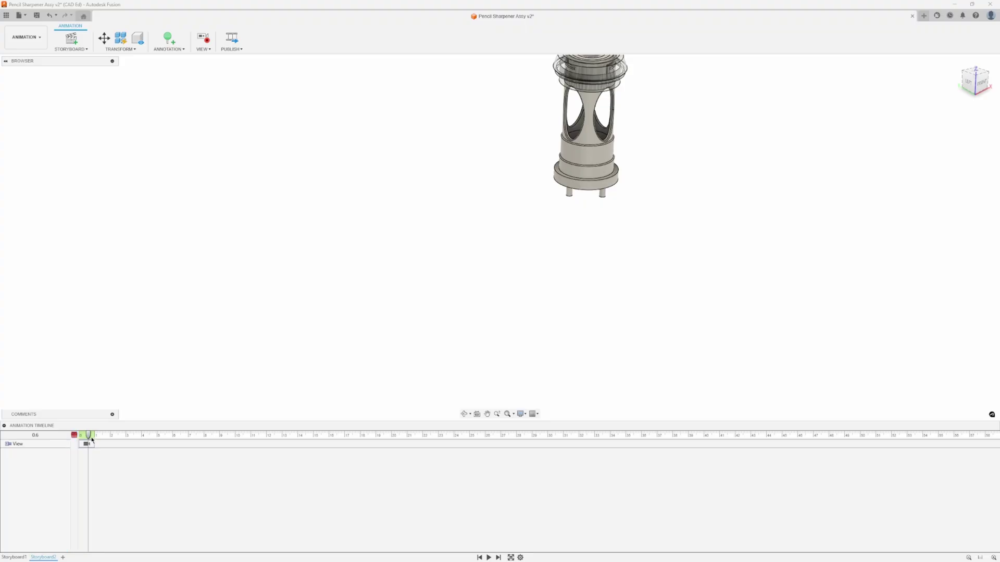
drag(88, 437, 75, 437)
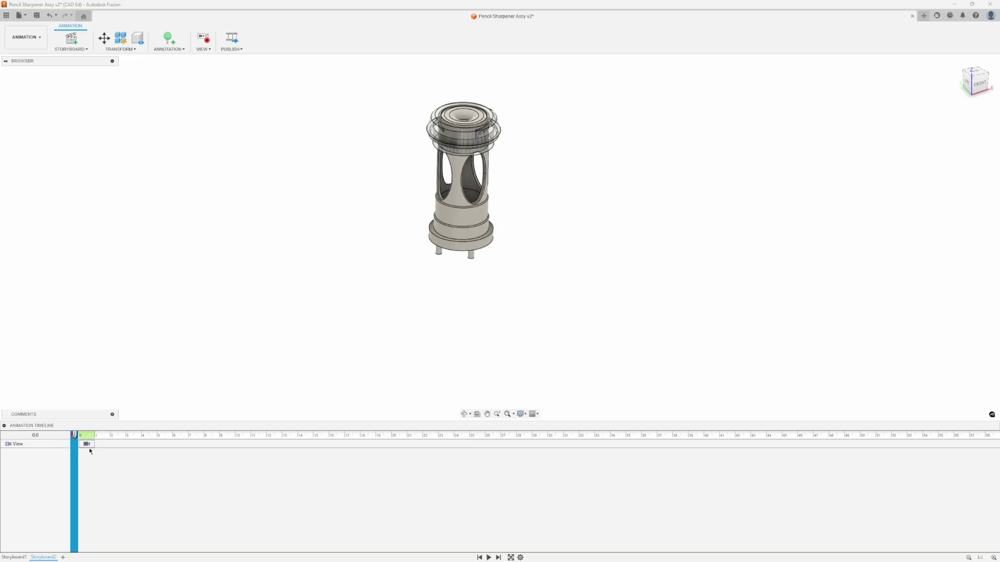
click(91, 445)
key(Delete)
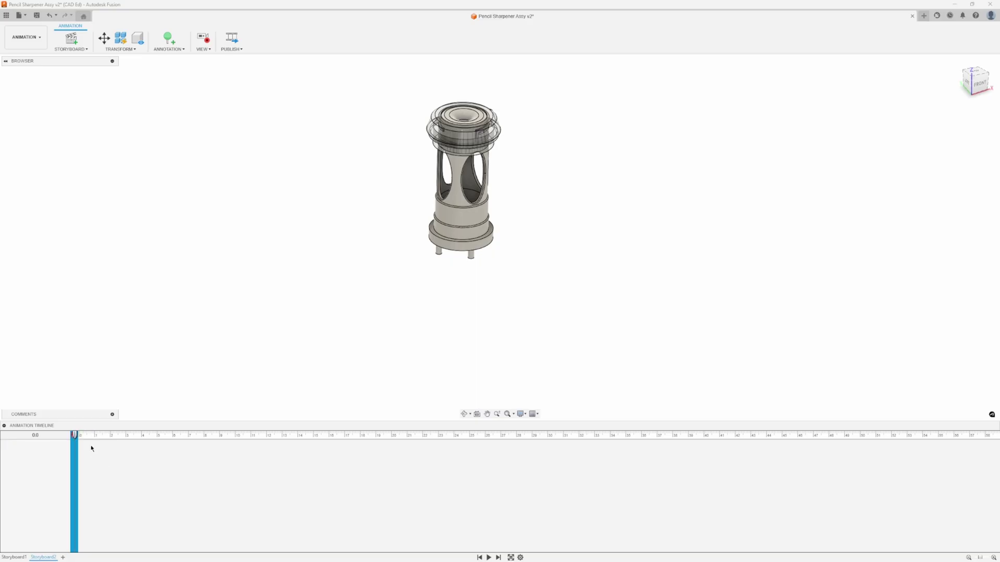
Step: Move the basket cap up 1.5 in along Z with Transform Components at the start of Storyboard2
middle_drag(342, 305, 372, 356)
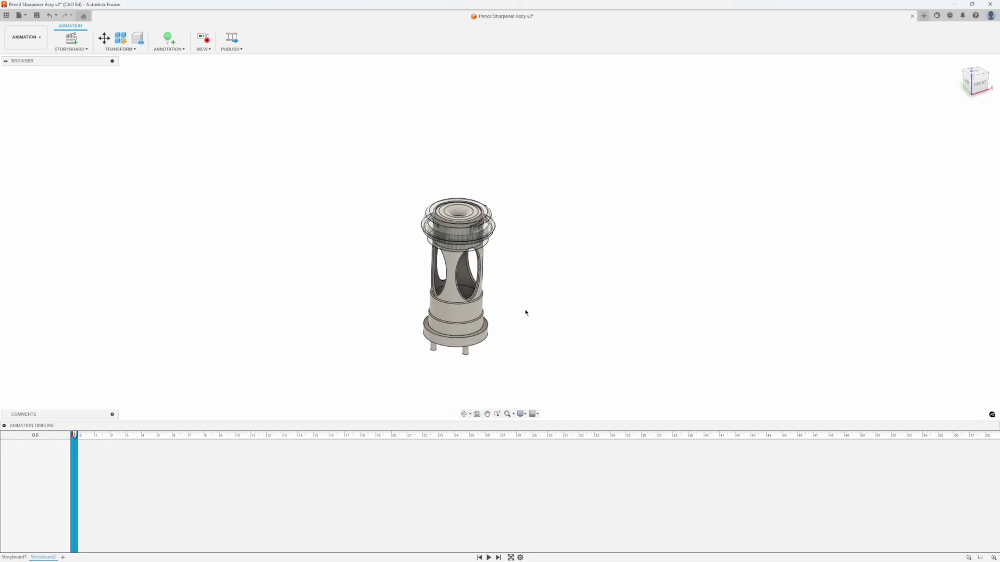
shift+middle_drag(526, 312, 437, 287)
scroll(475, 237, up, 5)
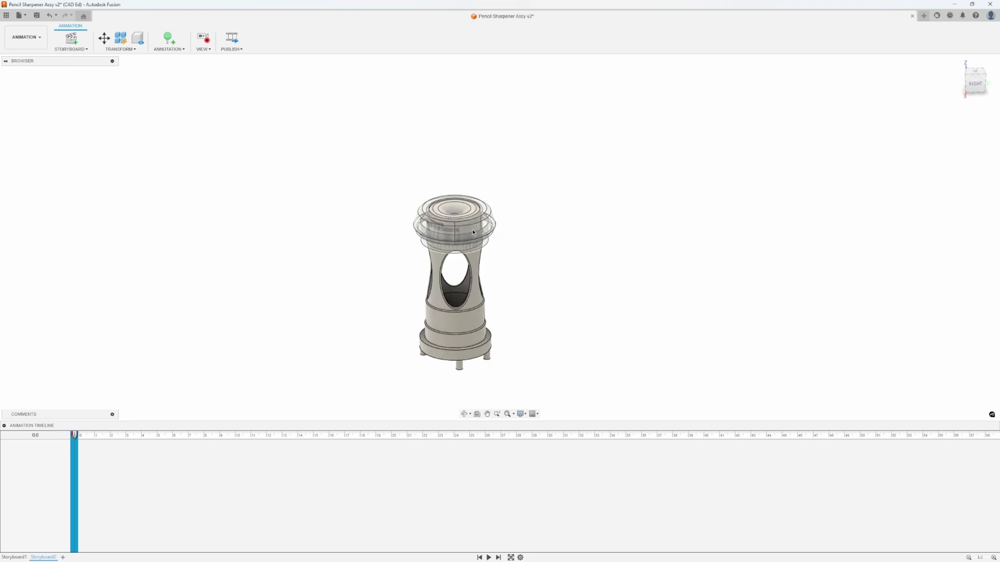
middle_drag(537, 242, 536, 266)
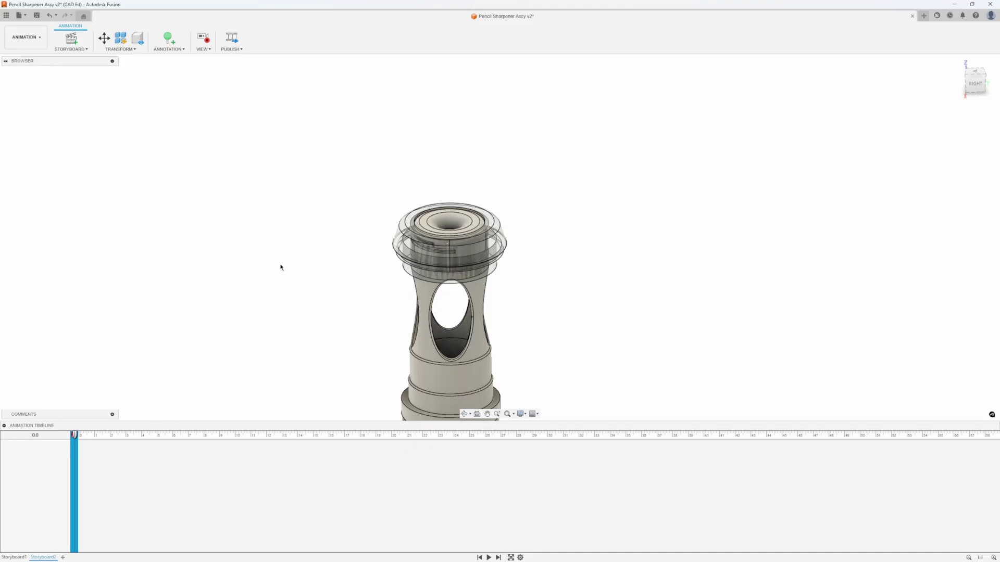
click(104, 38)
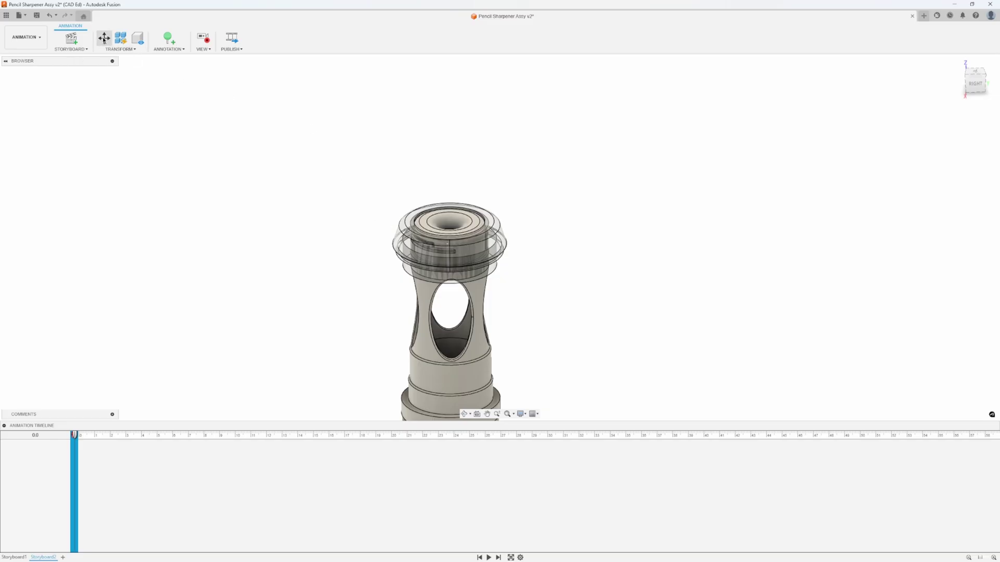
click(504, 231)
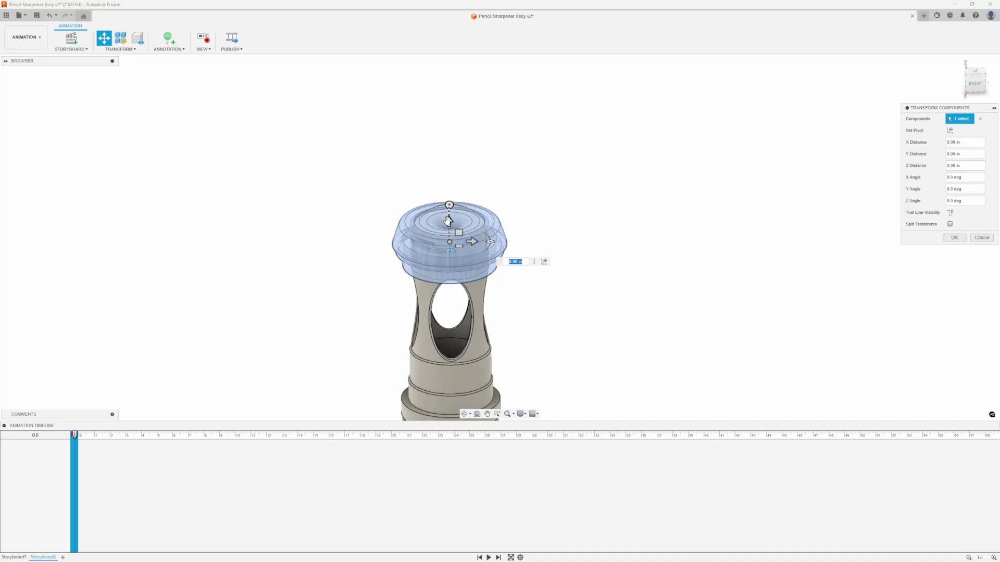
drag(450, 223, 468, 139)
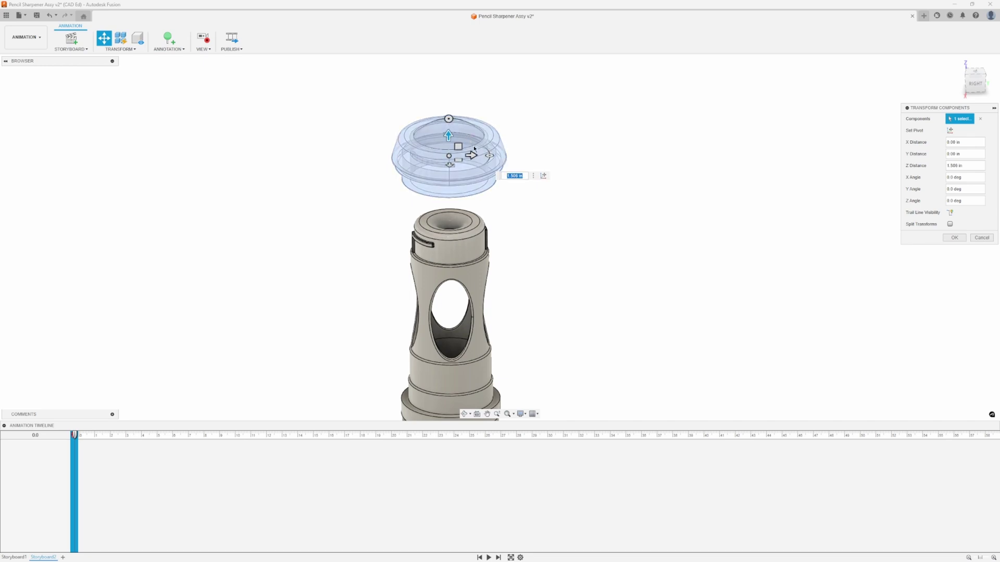
text(1.5)
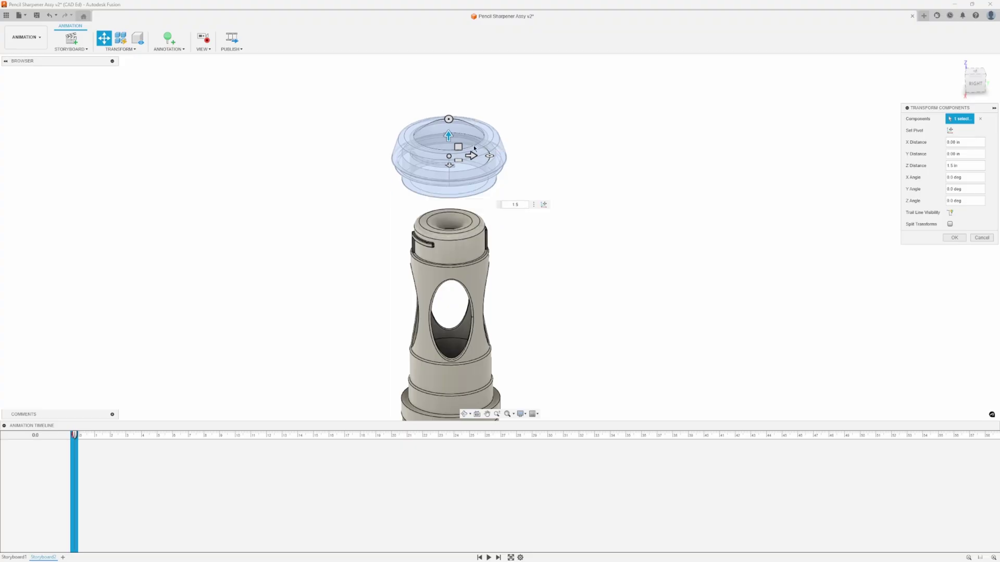
key(Return)
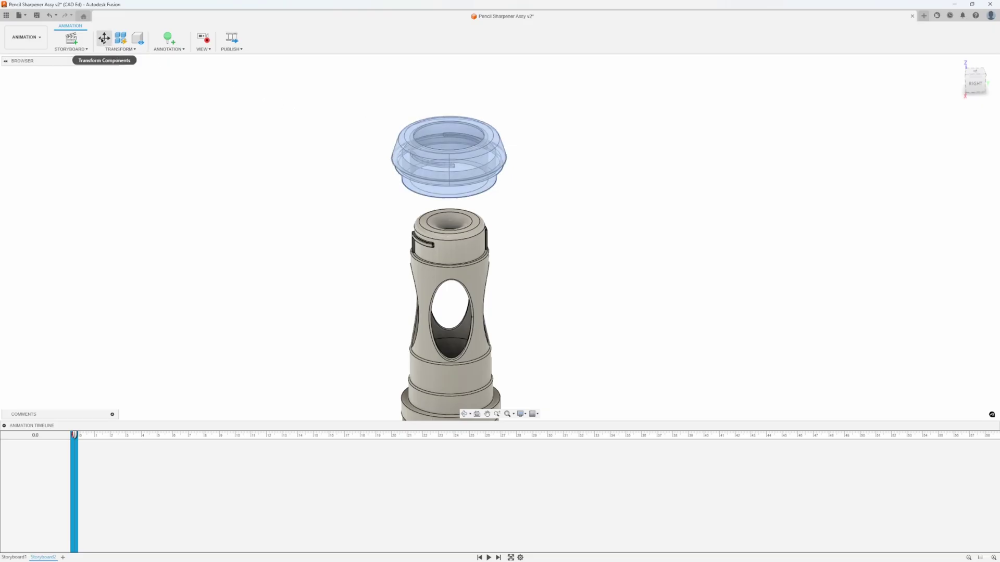
Step: Rotate the raised basket cap 70 degrees about the Z axis for its starting pose at the beginning of the storyboard
click(417, 163)
click(104, 38)
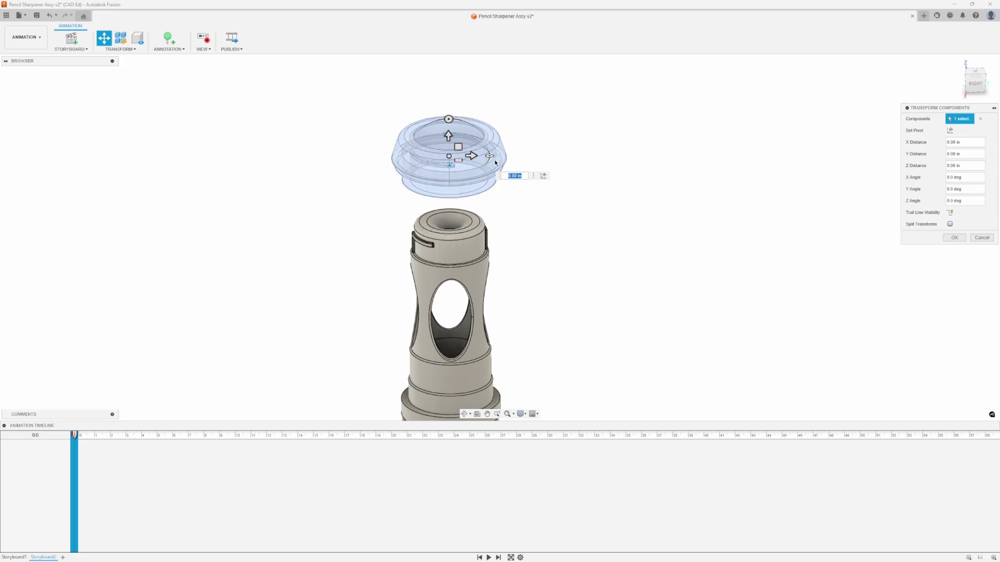
drag(489, 156, 518, 111)
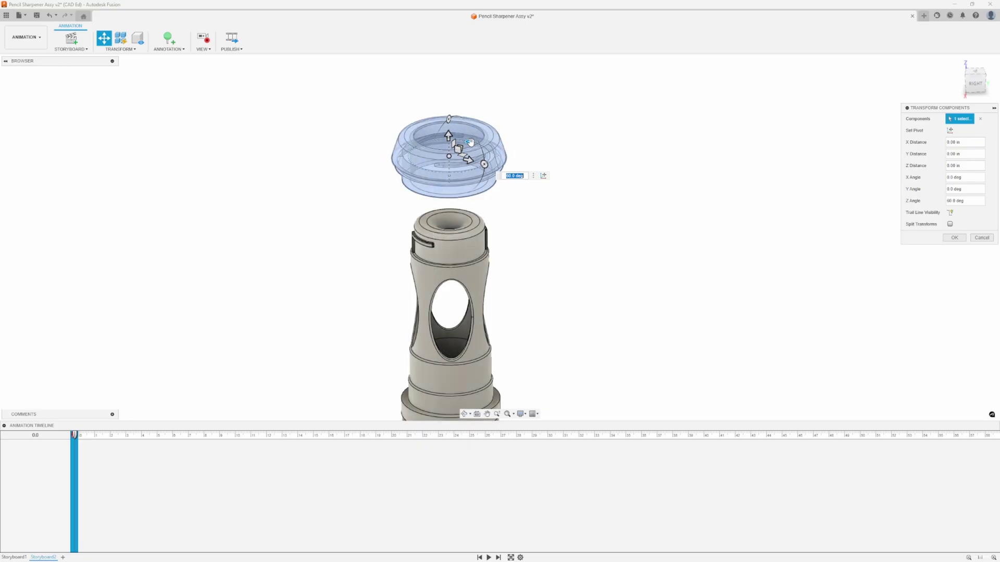
drag(468, 141, 466, 139)
text(70)
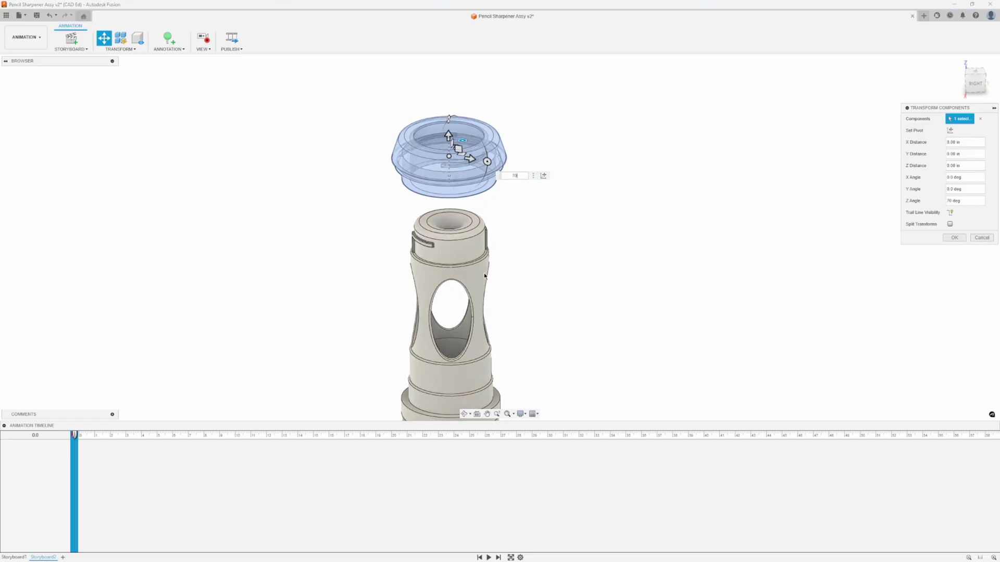
click(954, 237)
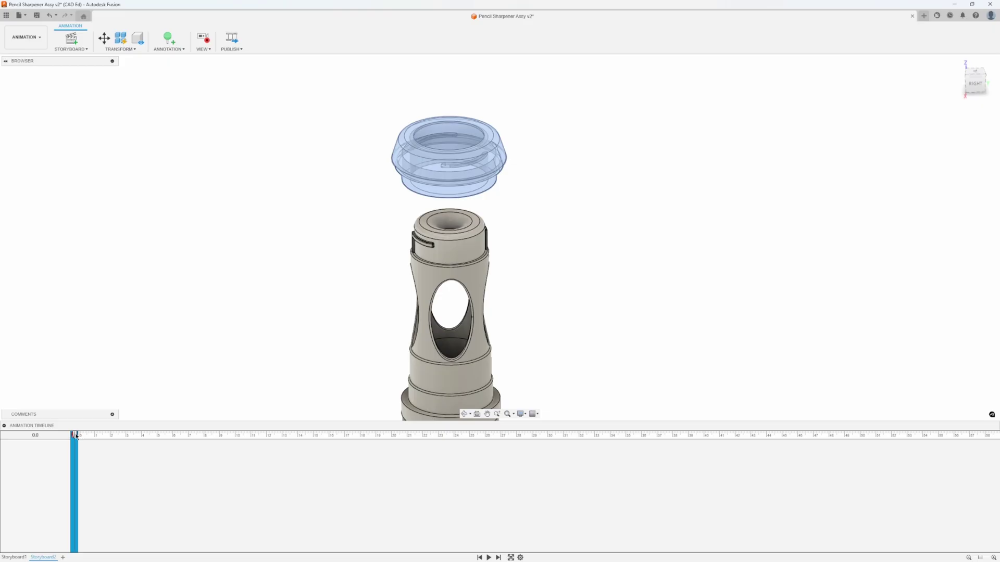
Step: Set the playhead to 4 seconds and move the basket cap -1.5 in along Z down onto part4
drag(79, 436, 142, 434)
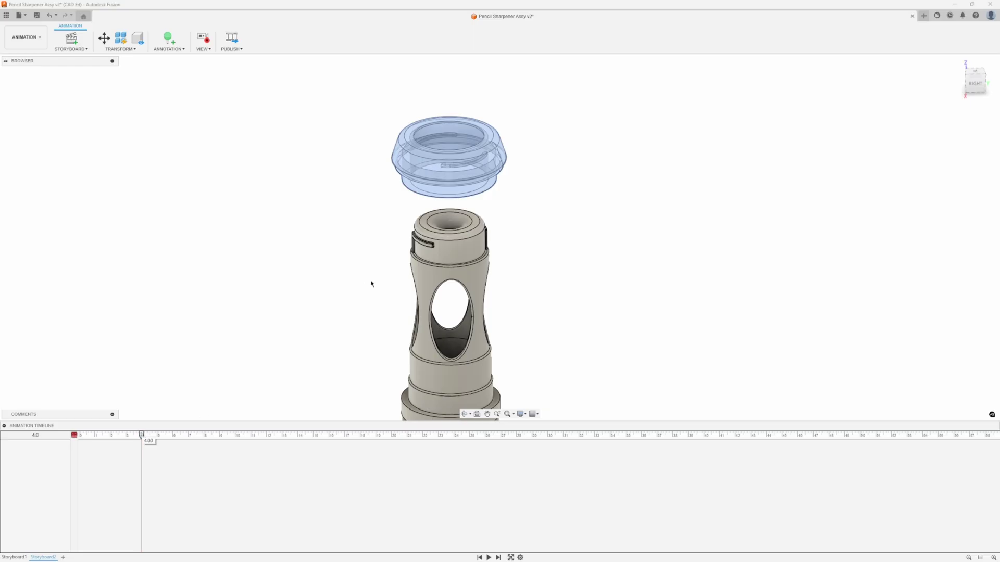
click(104, 38)
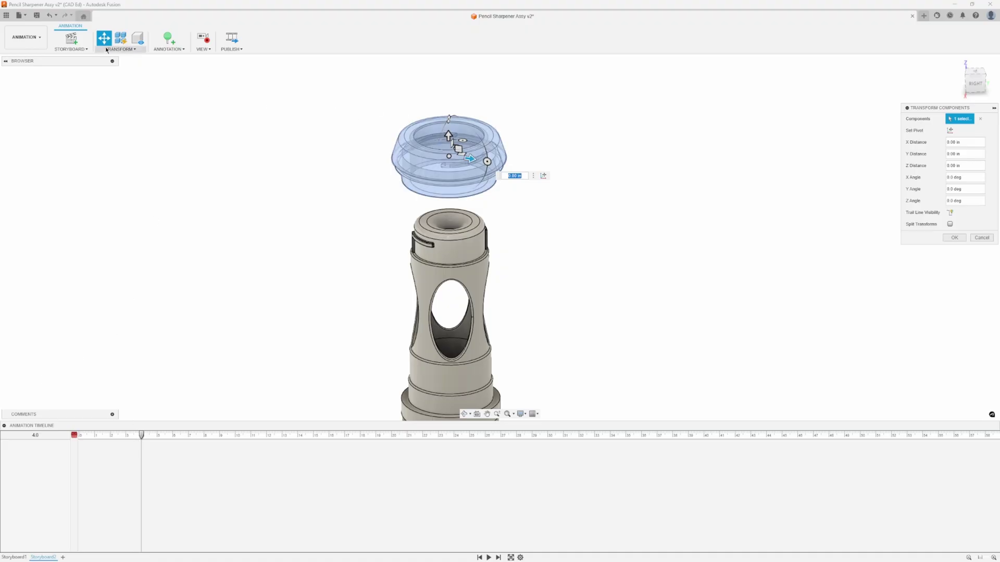
drag(448, 135, 449, 163)
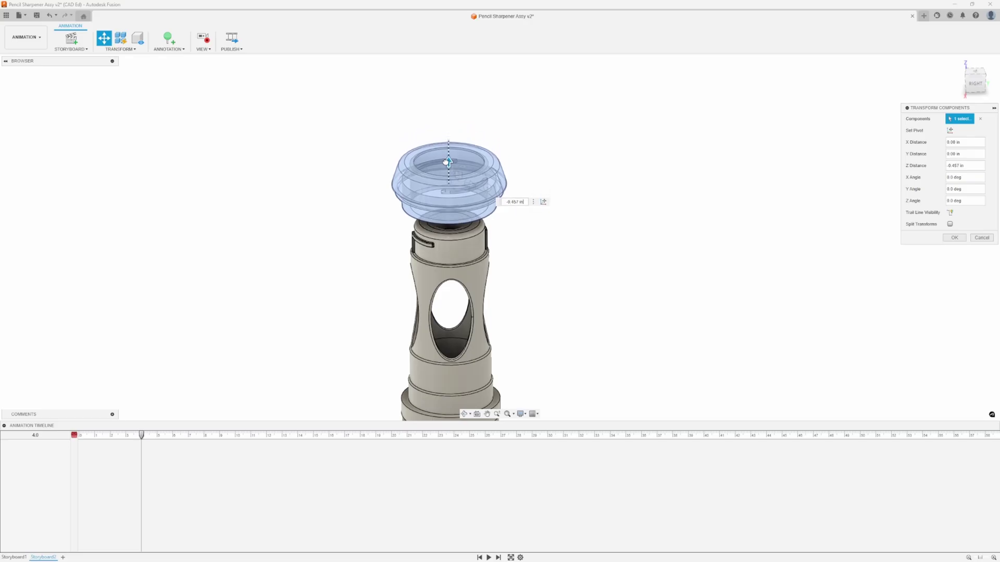
text(-)
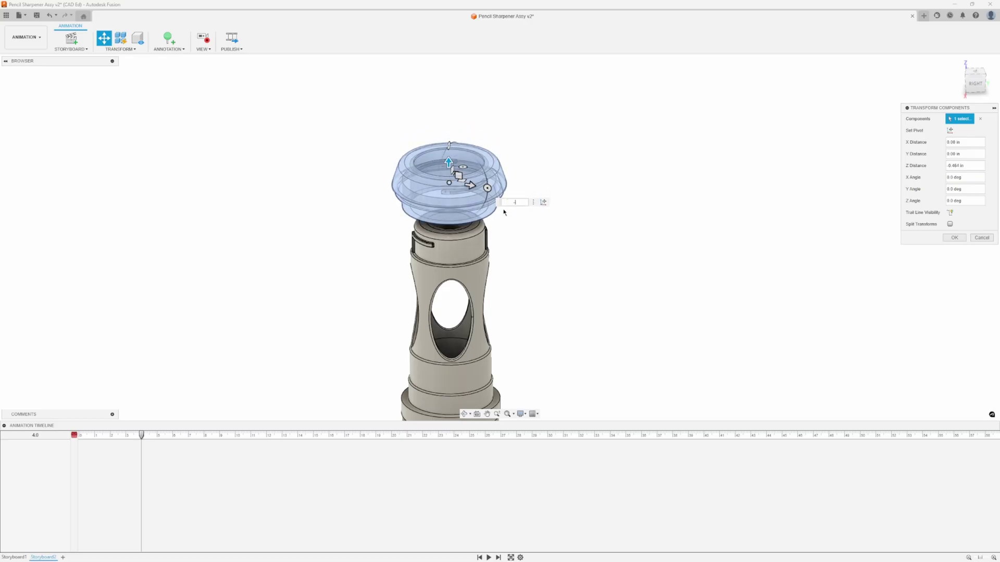
text(1.5)
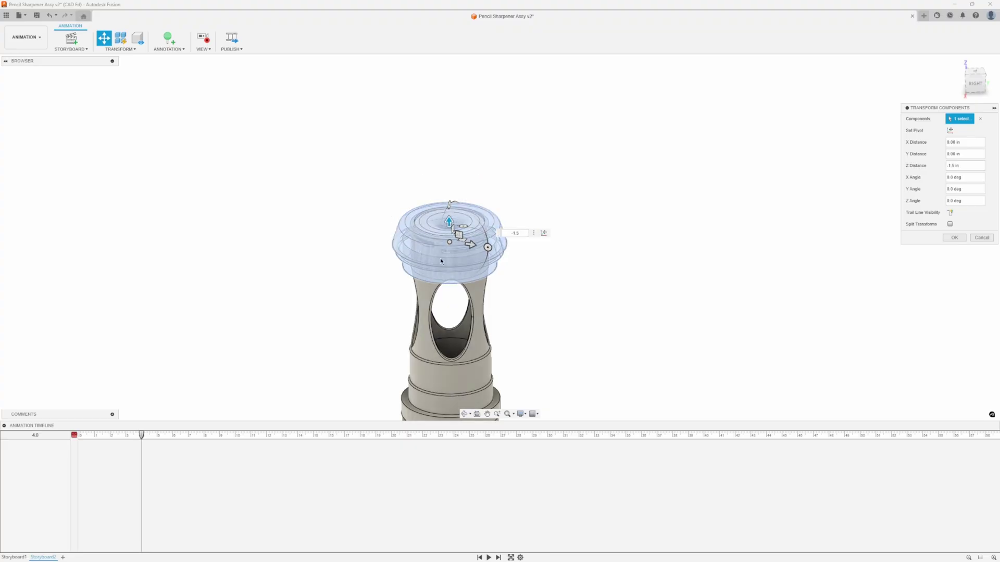
click(953, 239)
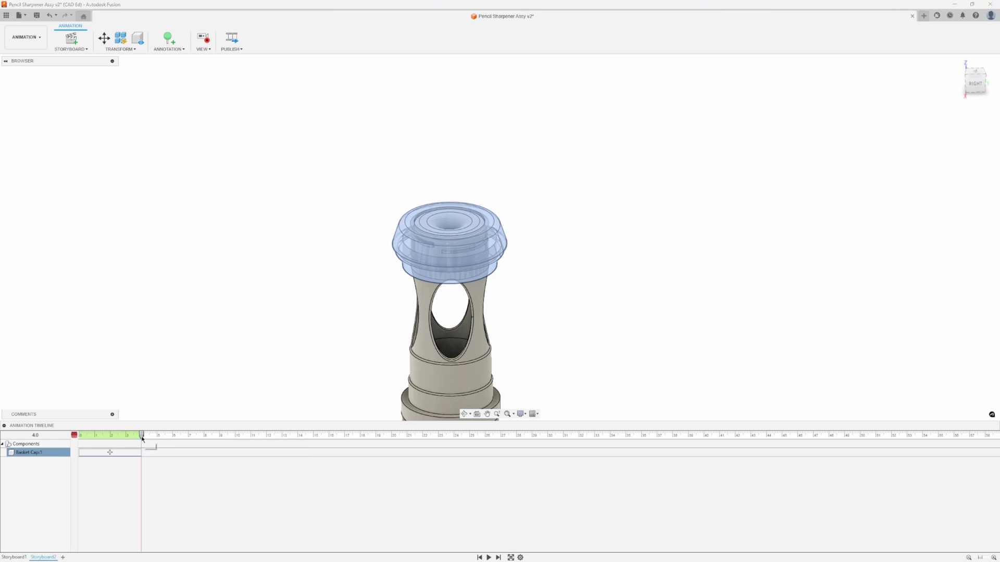
Step: Rotate the basket cap -70 degrees about Z with the playhead at 8 seconds, and play the animation from near its start
drag(142, 436, 205, 436)
click(104, 37)
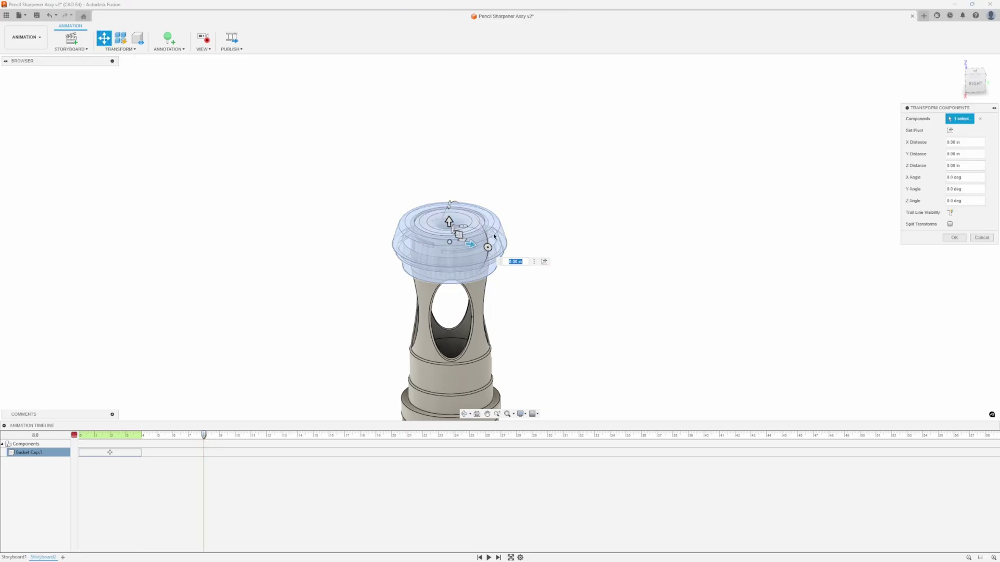
drag(462, 225, 489, 240)
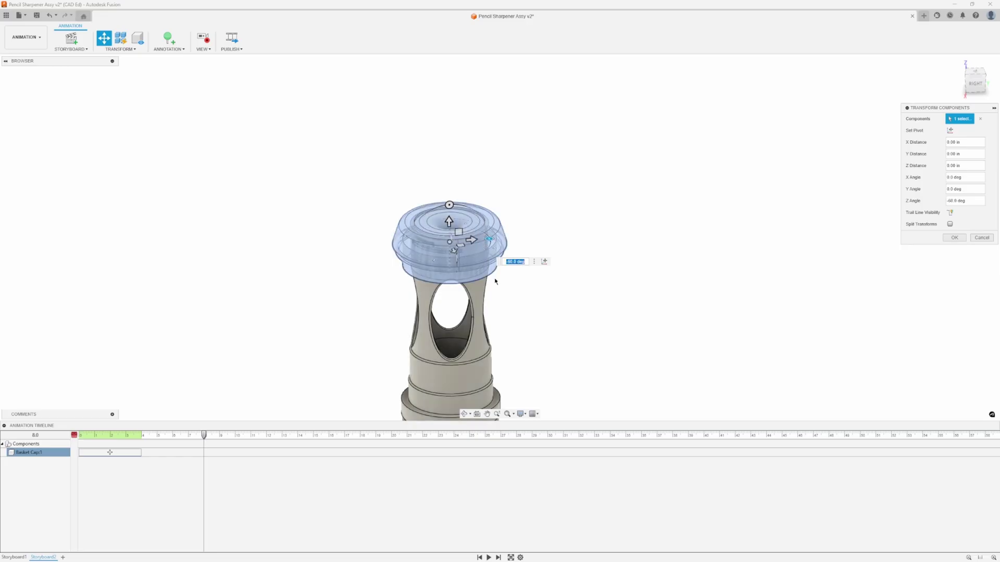
text(-70)
click(954, 237)
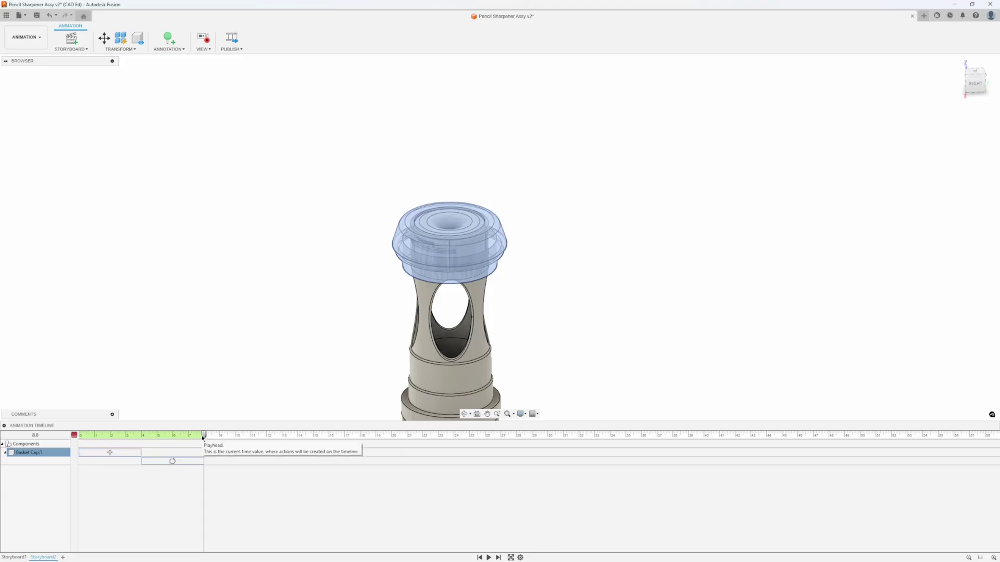
drag(203, 436, 75, 434)
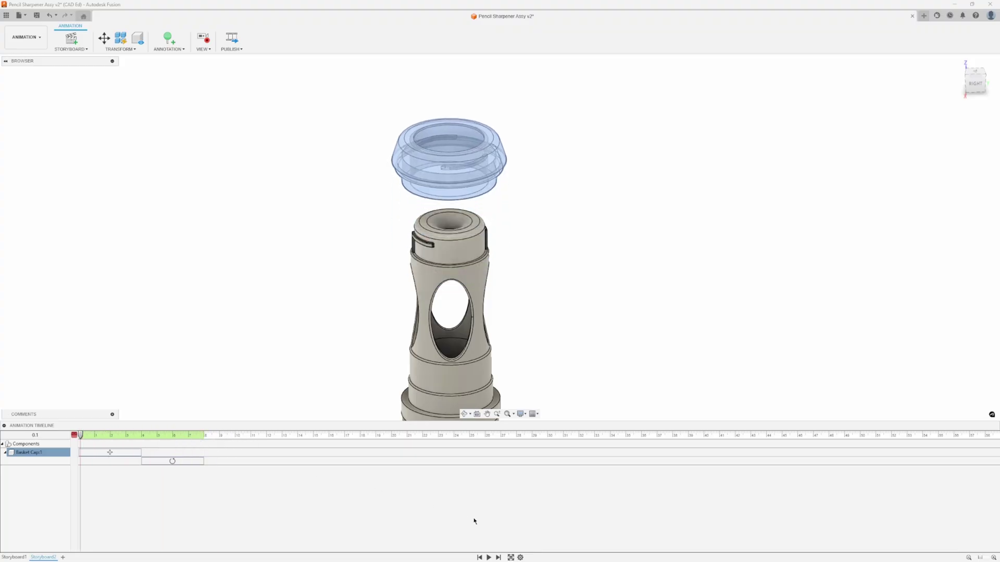
click(489, 557)
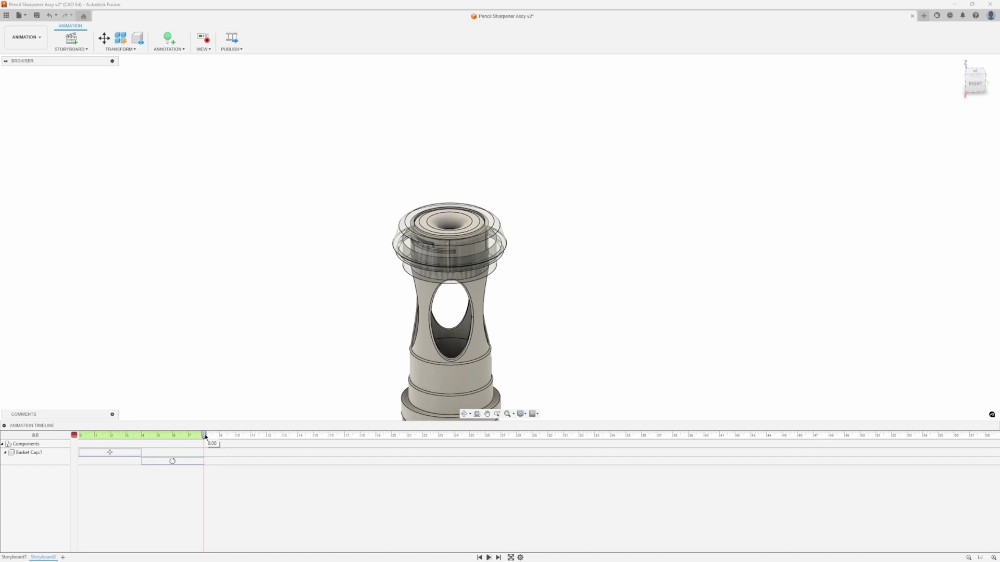
Step: Shorten the basket cap's rotation action to end at 6 seconds and replay the storyboard from the beginning
drag(206, 436, 235, 436)
click(201, 461)
drag(202, 461, 172, 462)
click(237, 485)
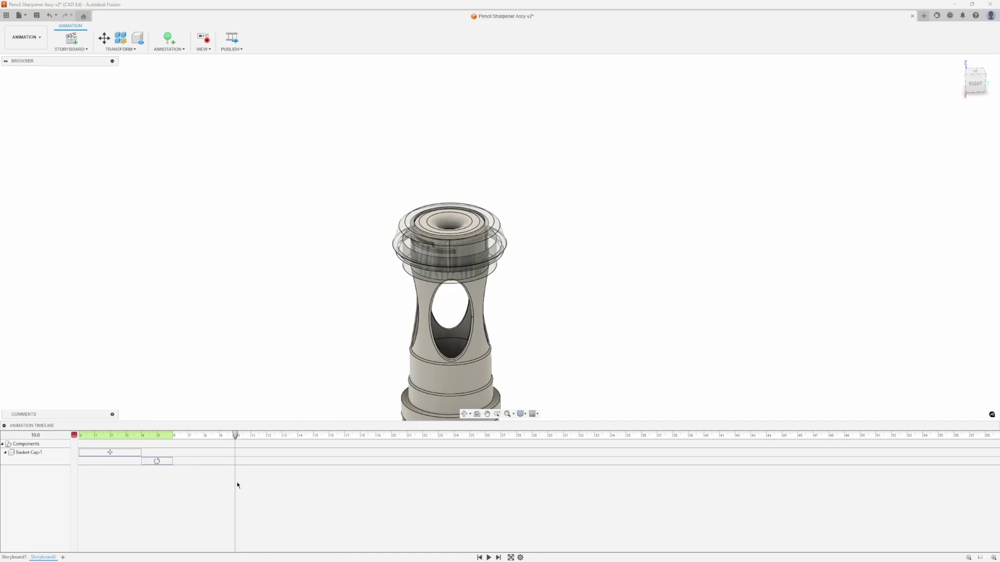
click(479, 557)
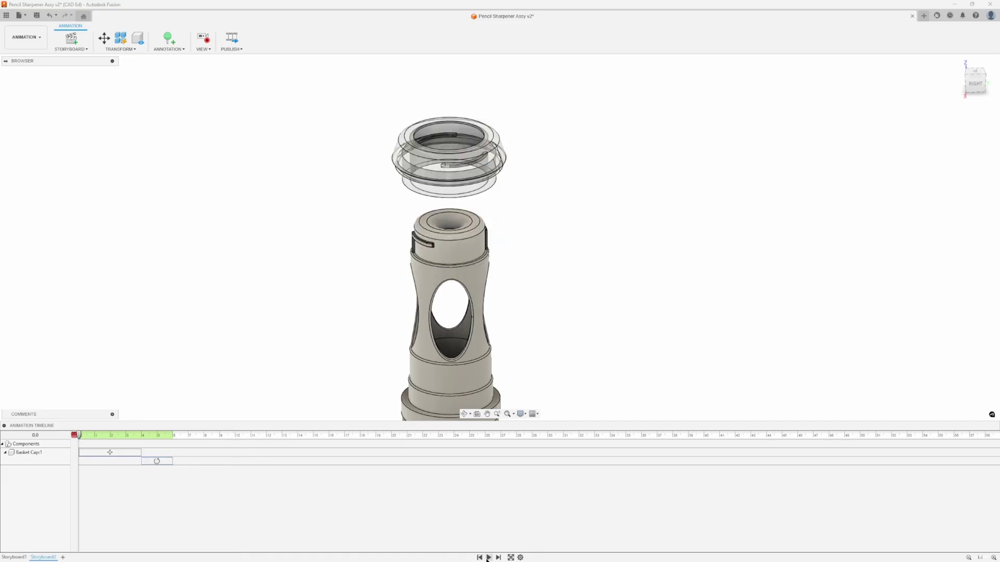
click(488, 558)
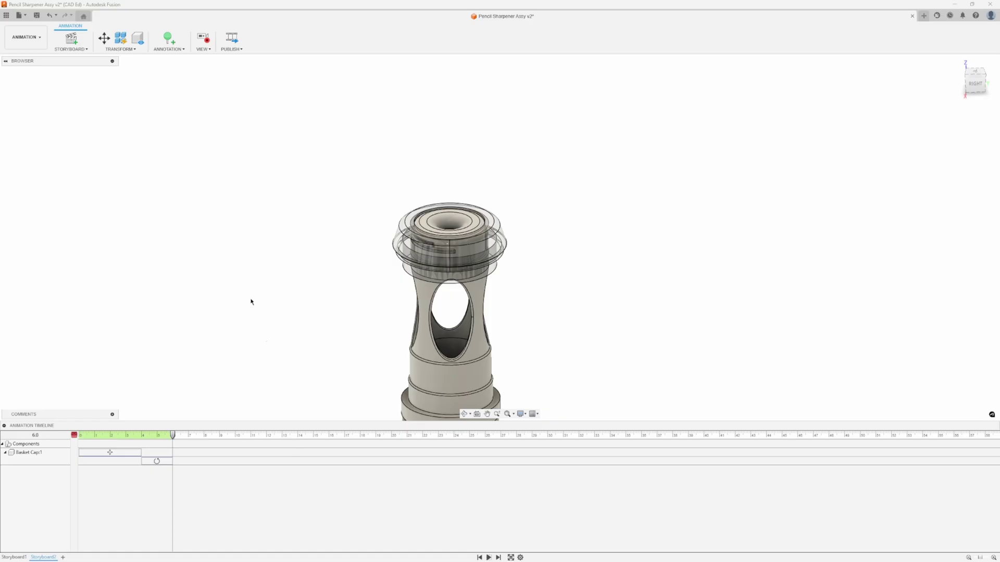
Step: Review the video publishing options for the current storyboard at 1920 x 1080, and close them without publishing
click(231, 37)
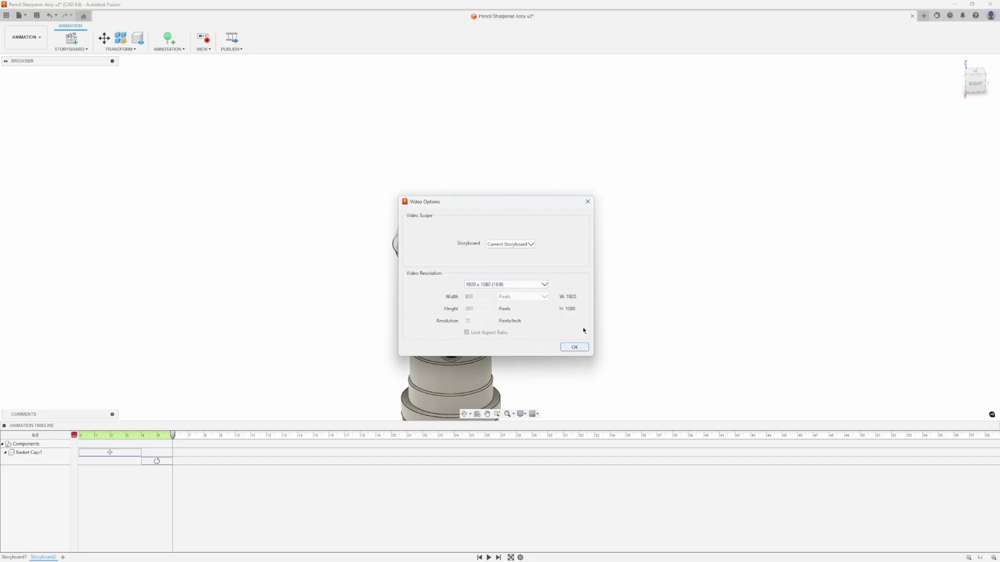
click(587, 201)
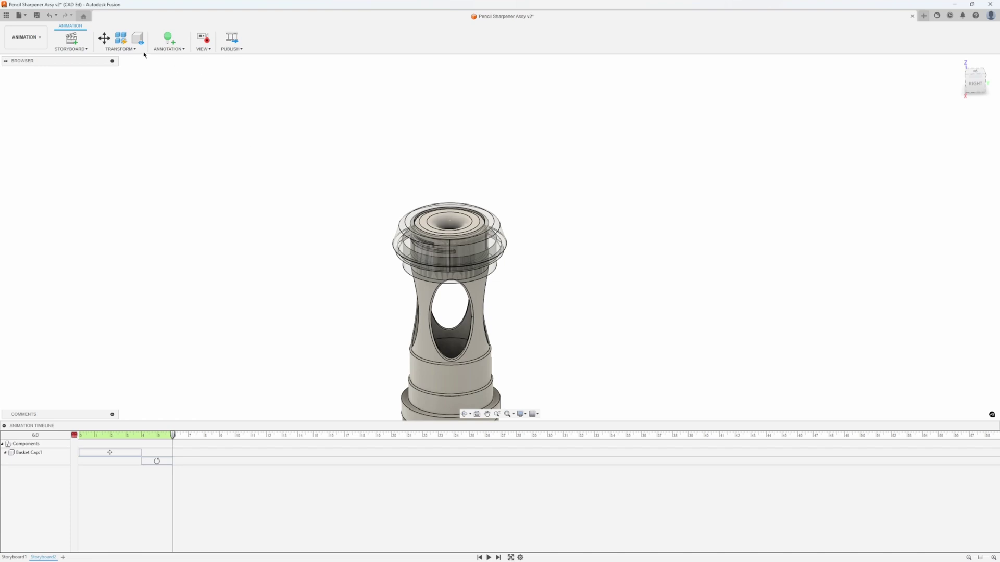
Step: Return to the Design workspace and look over the assembly commands, including New Contact Set, without starting one
click(25, 37)
click(26, 58)
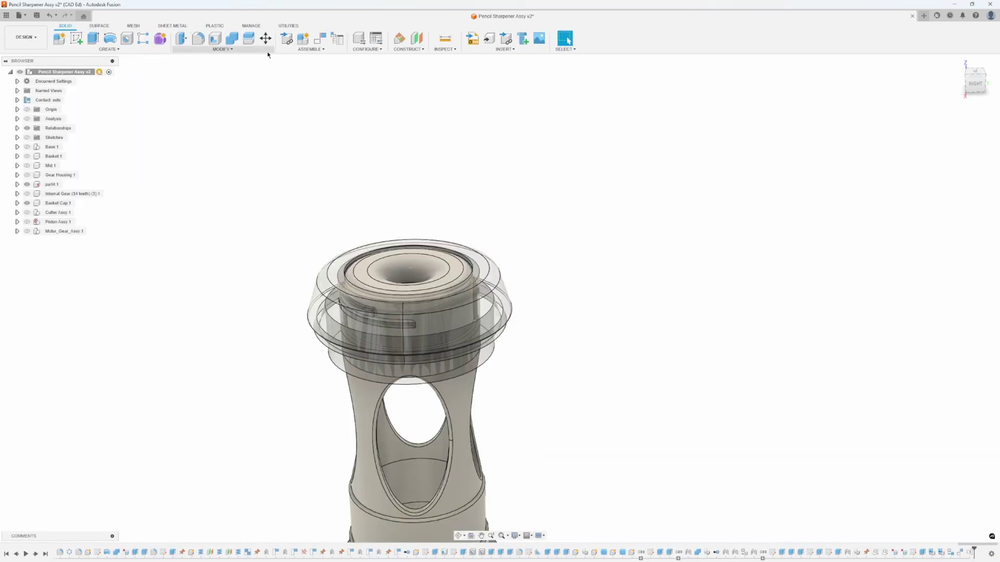
click(307, 49)
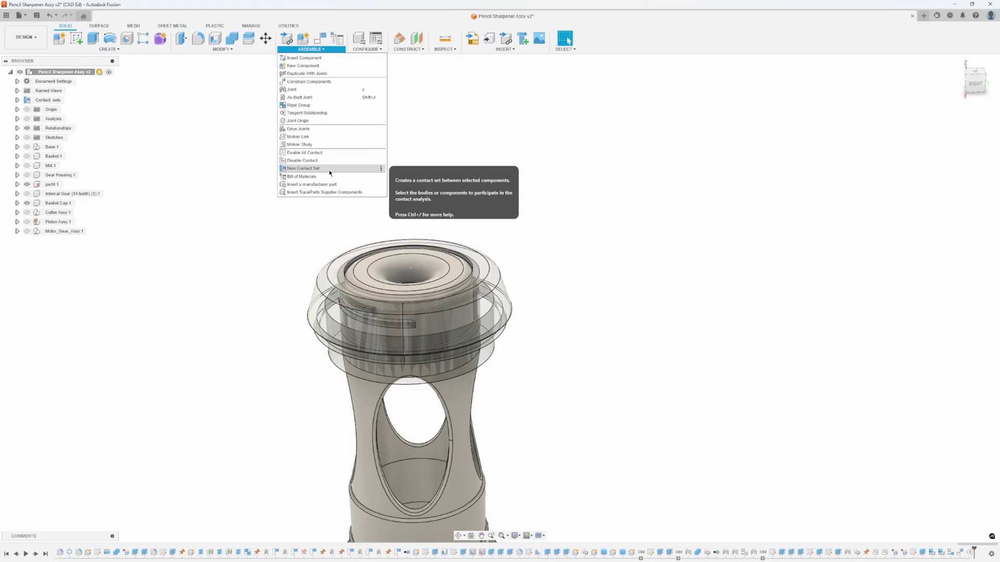
click(501, 201)
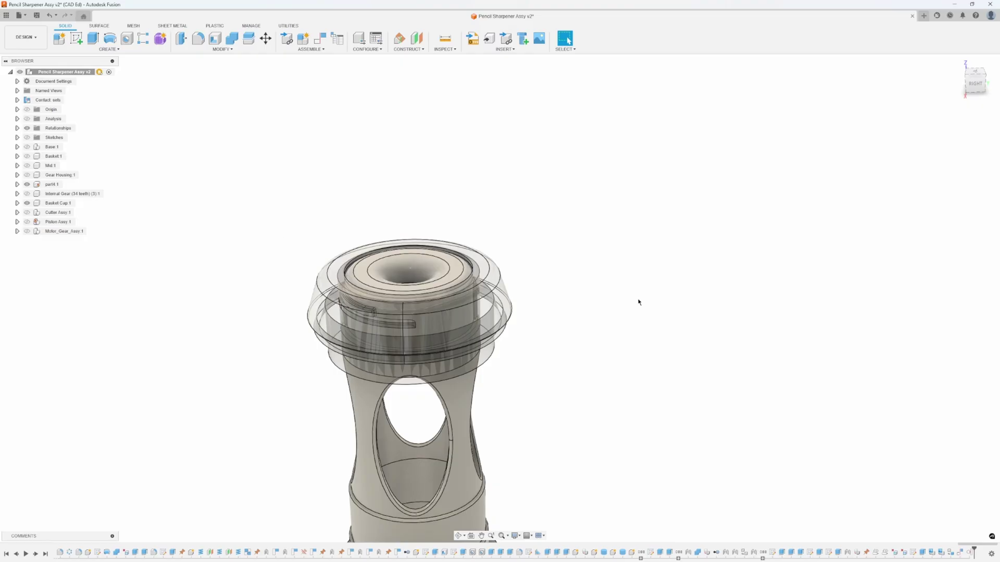
Step: Edit the constraint set between the basket cap and part4, removing its second face-to-face constraint on the track
right_click(963, 556)
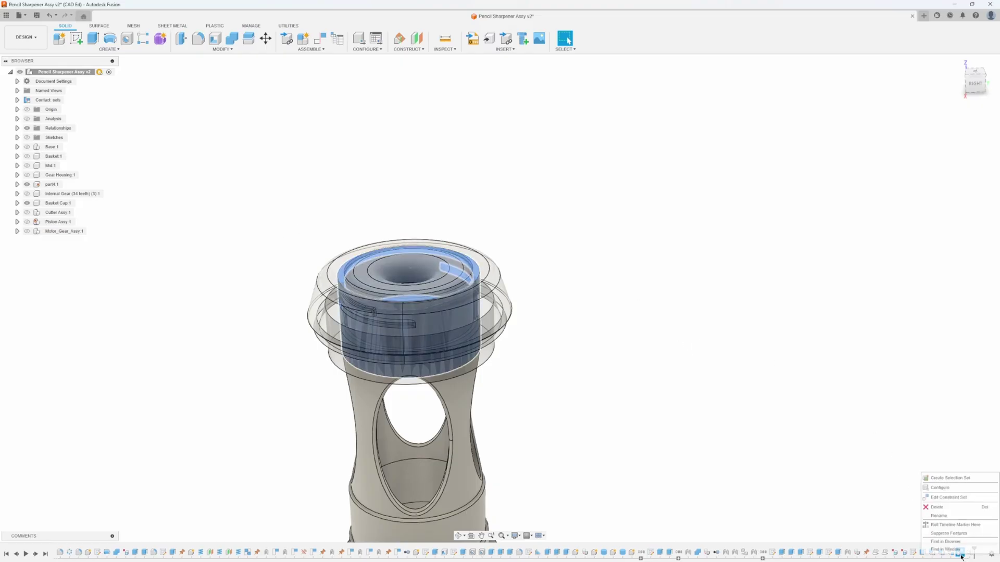
click(949, 498)
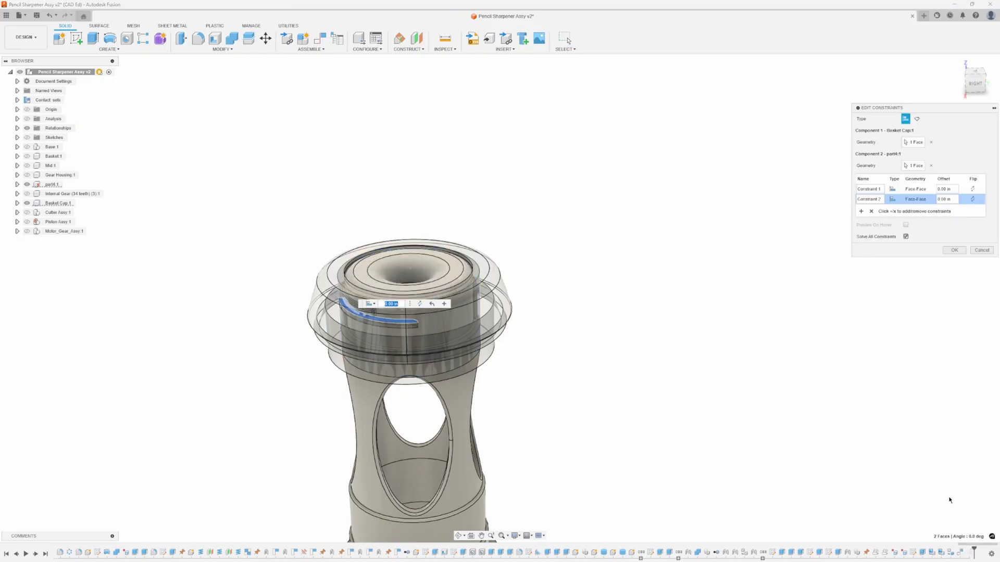
click(871, 211)
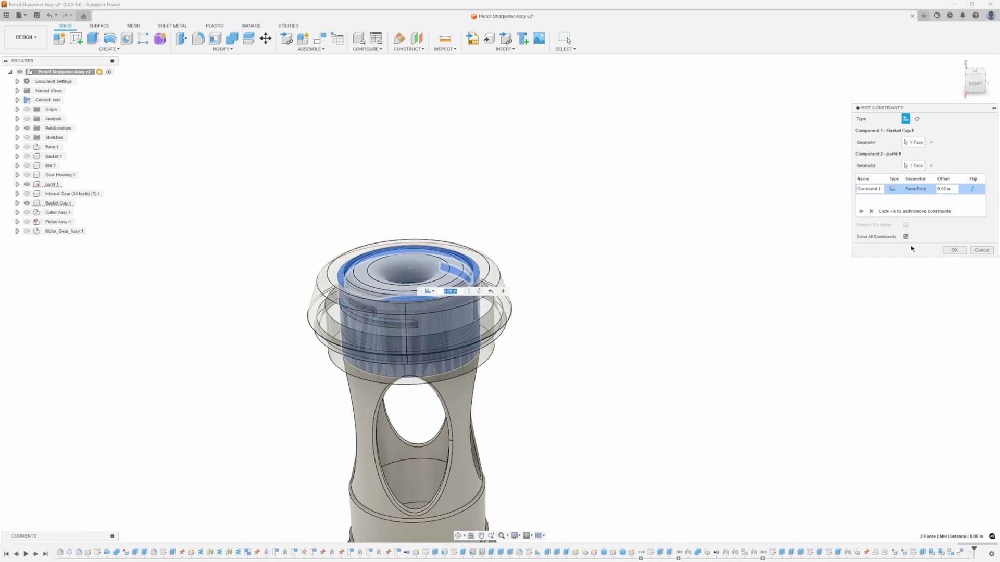
key(Return)
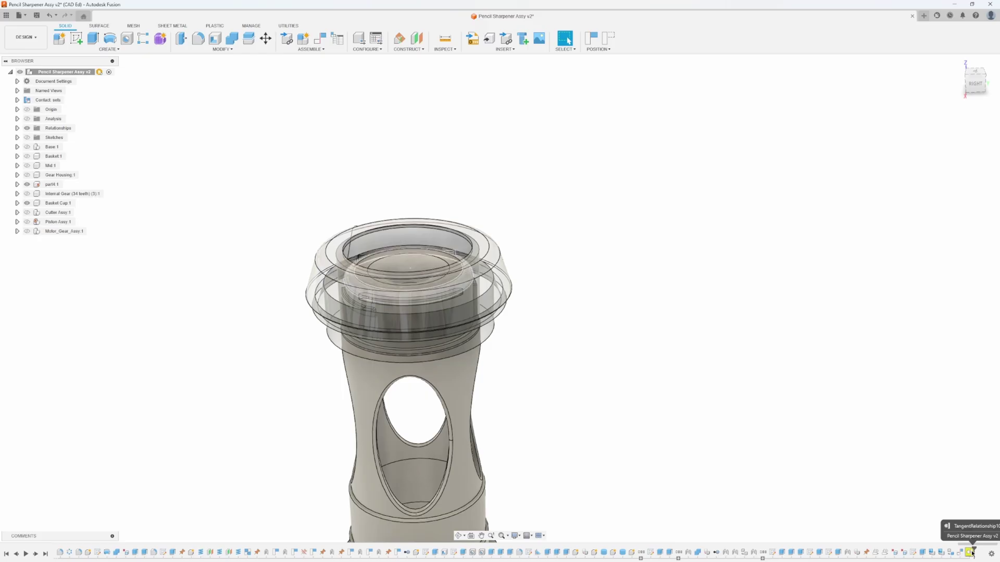
Step: Delete the last tangent relationship in the timeline and lift the basket cap clear of part4
right_click(972, 553)
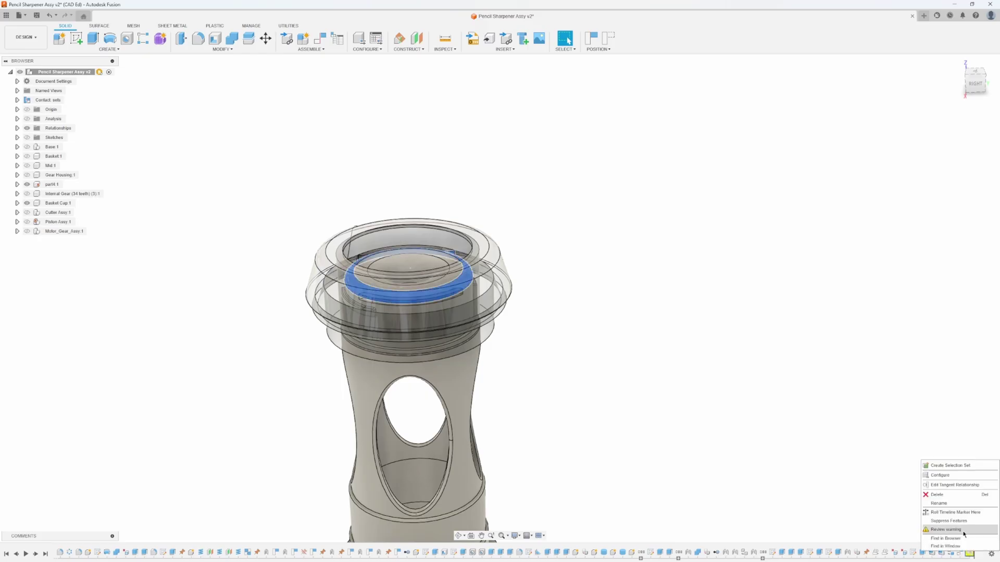
click(957, 513)
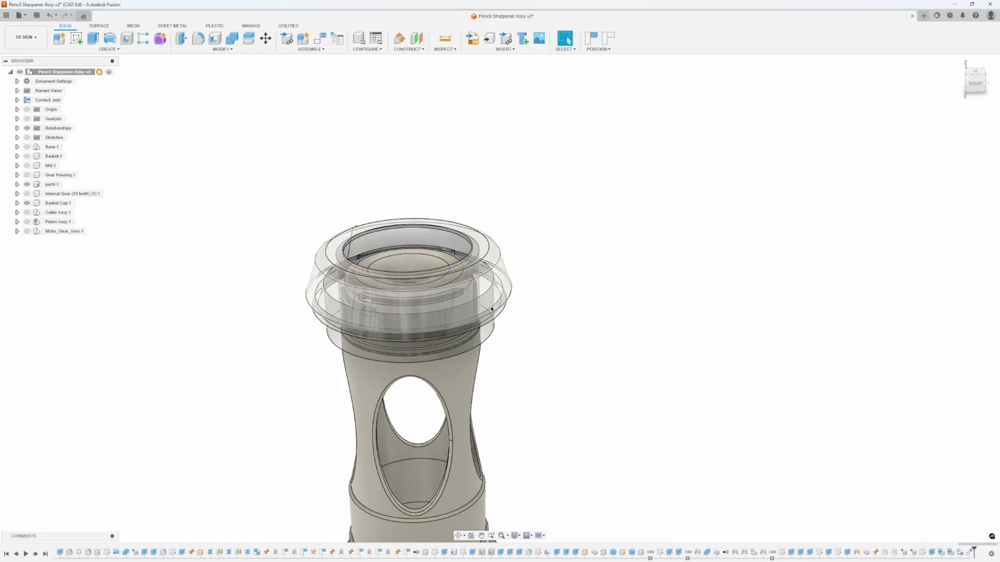
drag(476, 297, 566, 193)
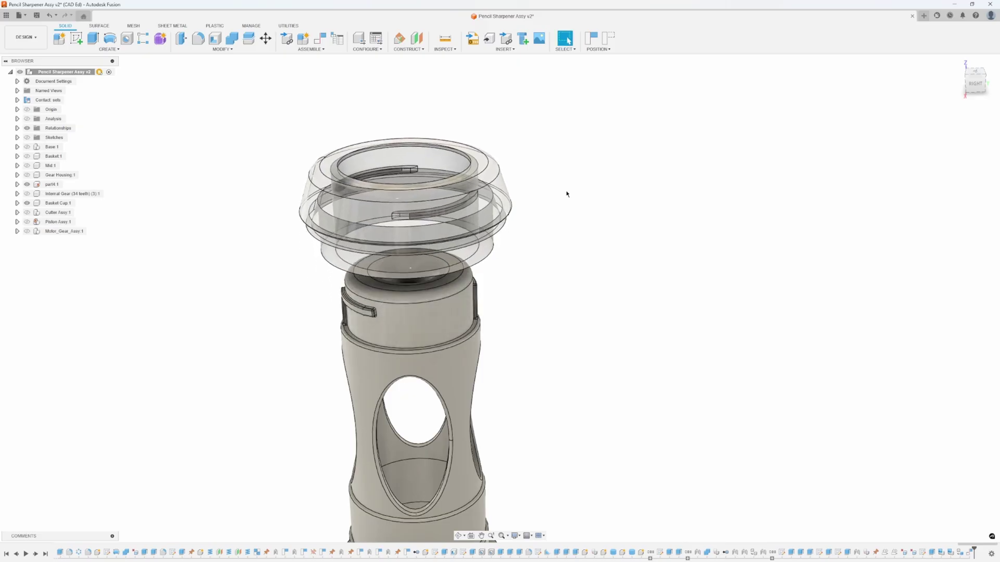
Step: Create a new contact set between the basket cap and part4
click(312, 51)
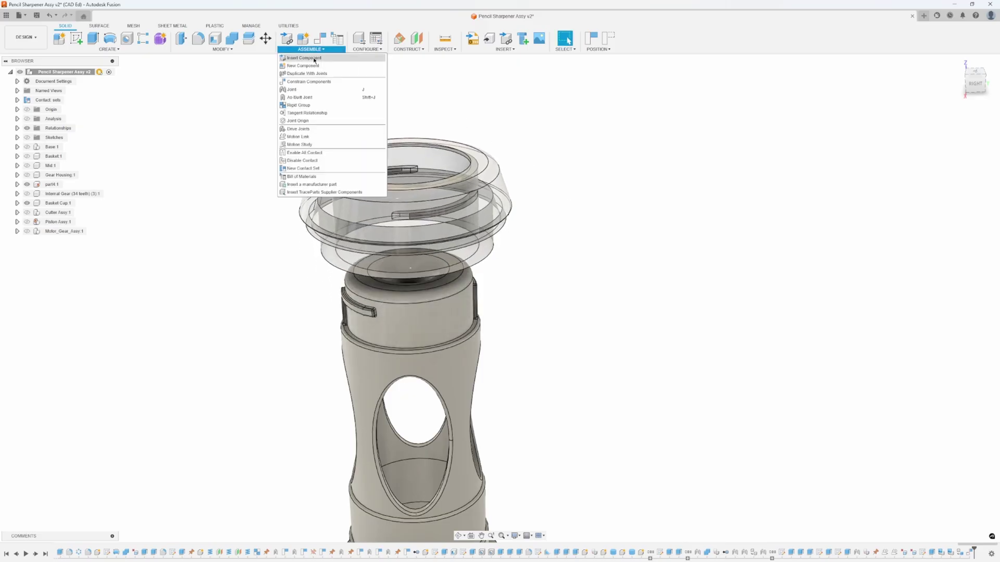
click(301, 169)
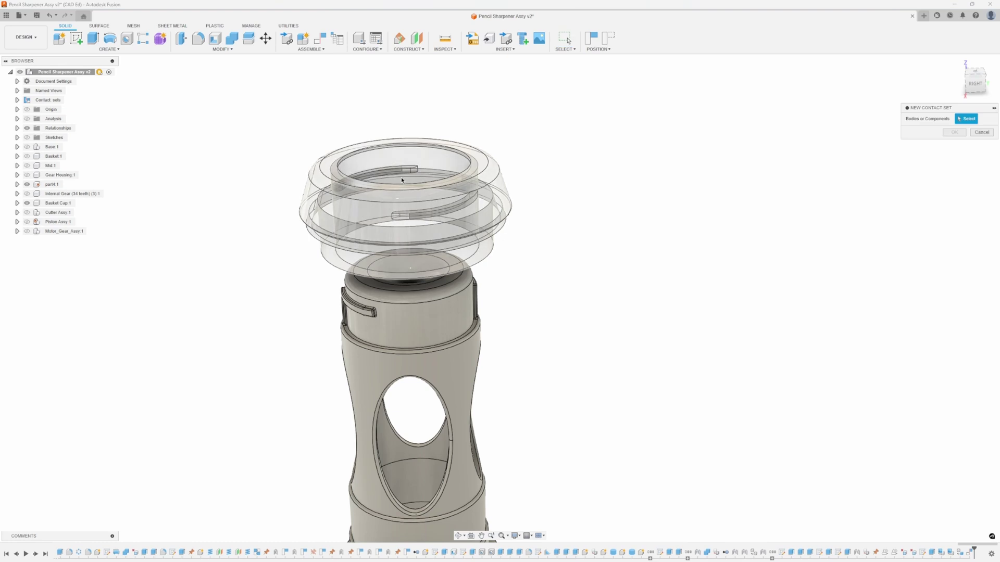
click(440, 207)
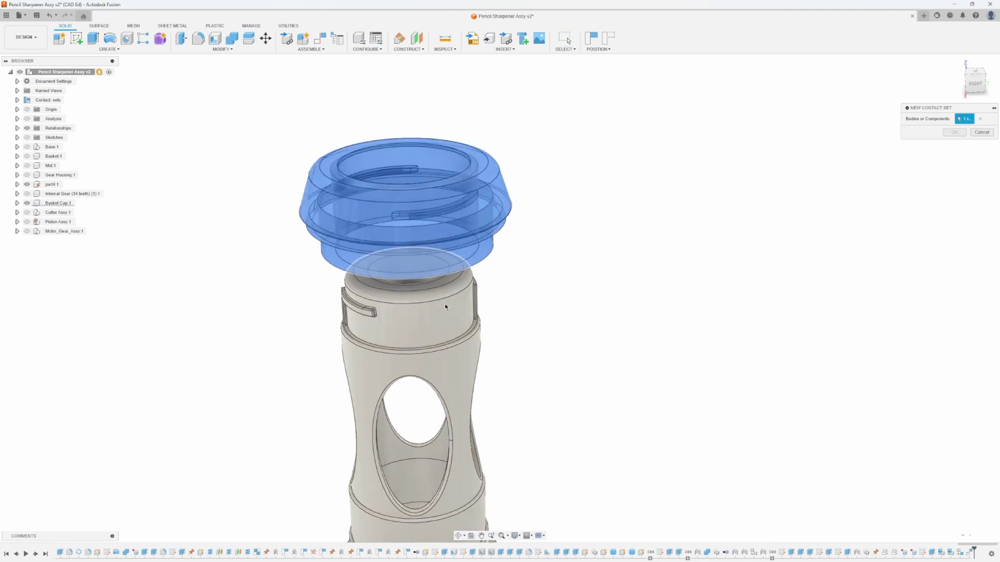
click(435, 307)
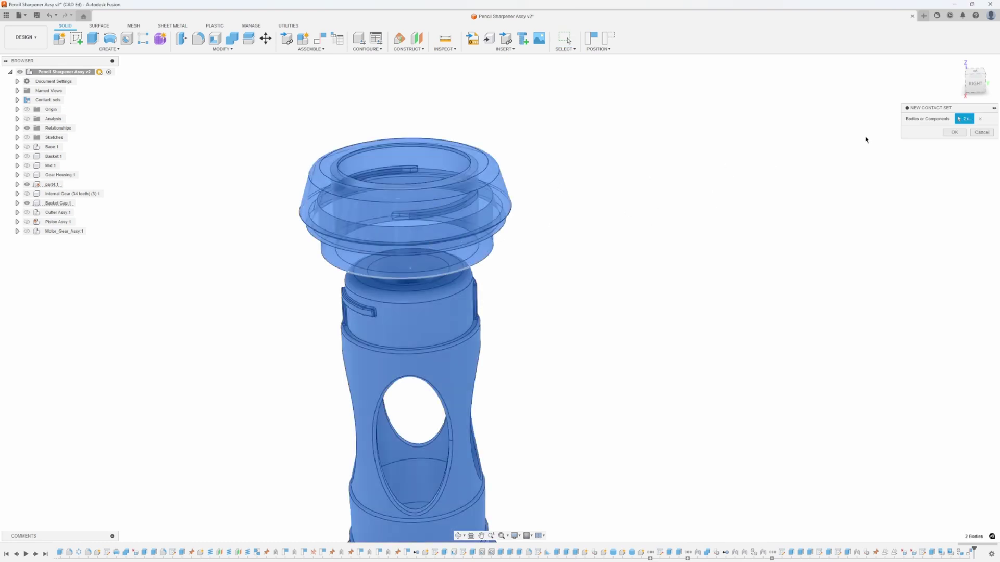
click(954, 133)
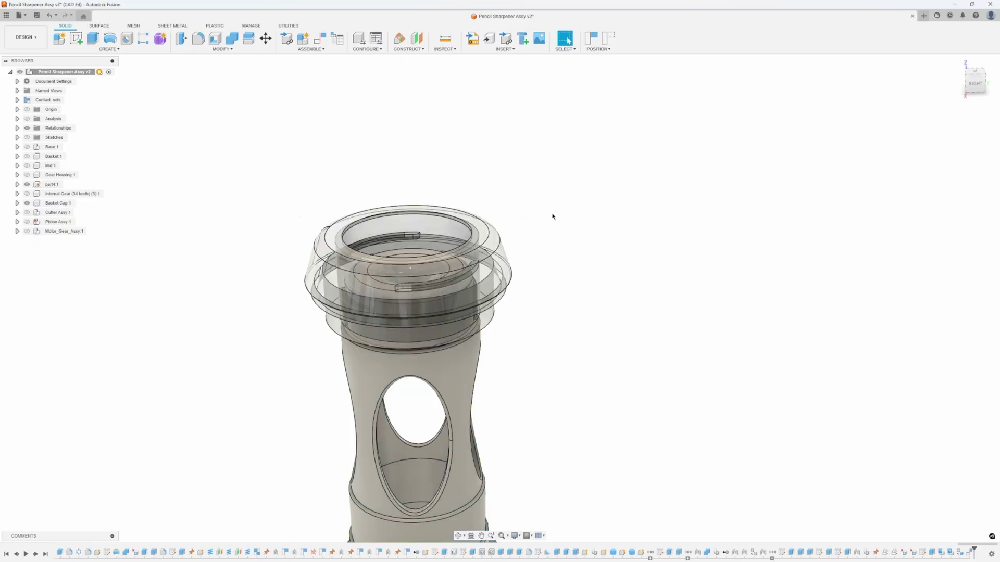
Step: Test the contact by lowering and twisting the basket cap on part4, inspect the track fit, and revert the component positions
drag(458, 278, 447, 368)
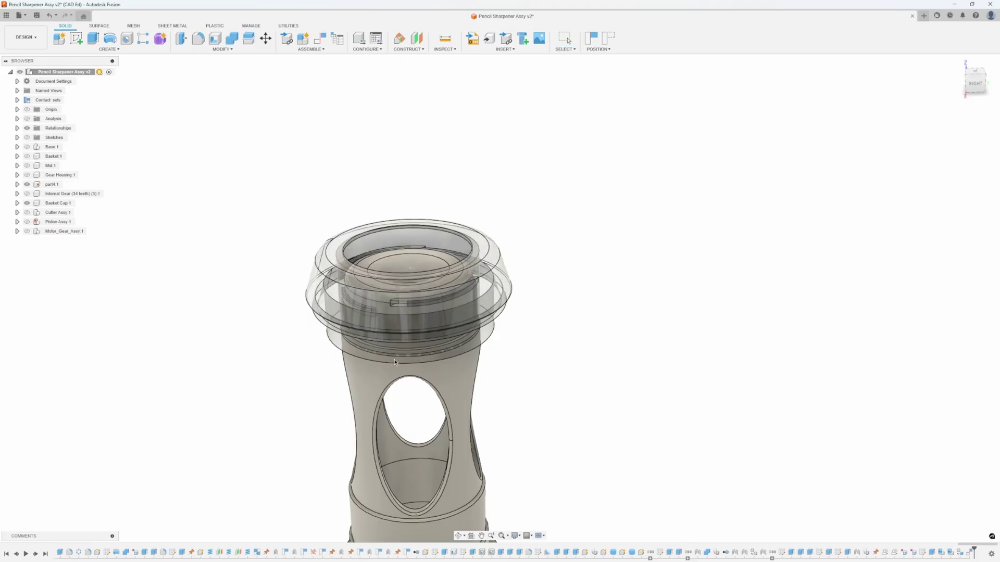
drag(394, 360, 395, 359)
drag(436, 317, 405, 374)
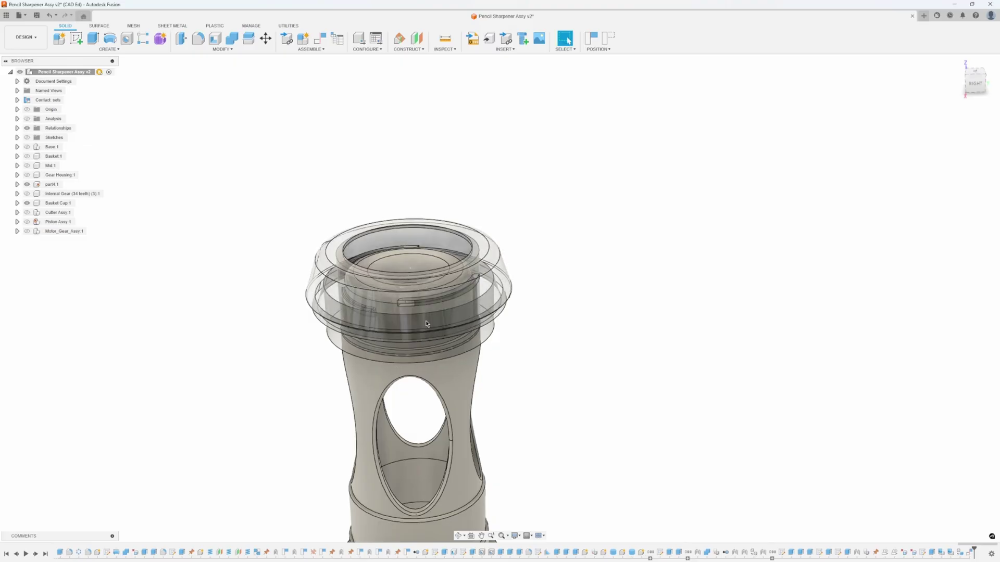
drag(425, 324, 451, 310)
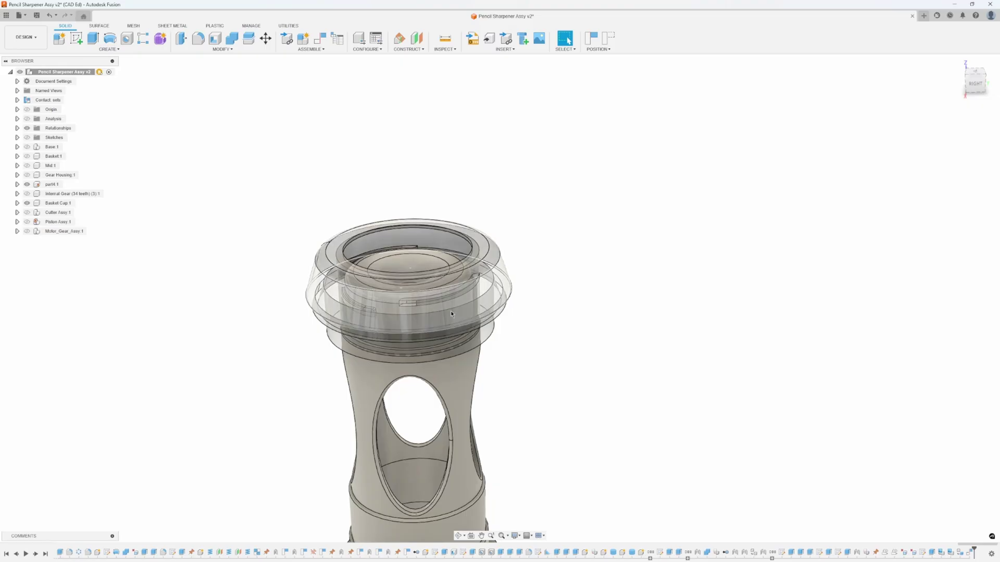
shift+middle_drag(450, 312, 522, 300)
scroll(435, 347, up, 1)
scroll(412, 339, down, 1)
scroll(408, 339, up, 5)
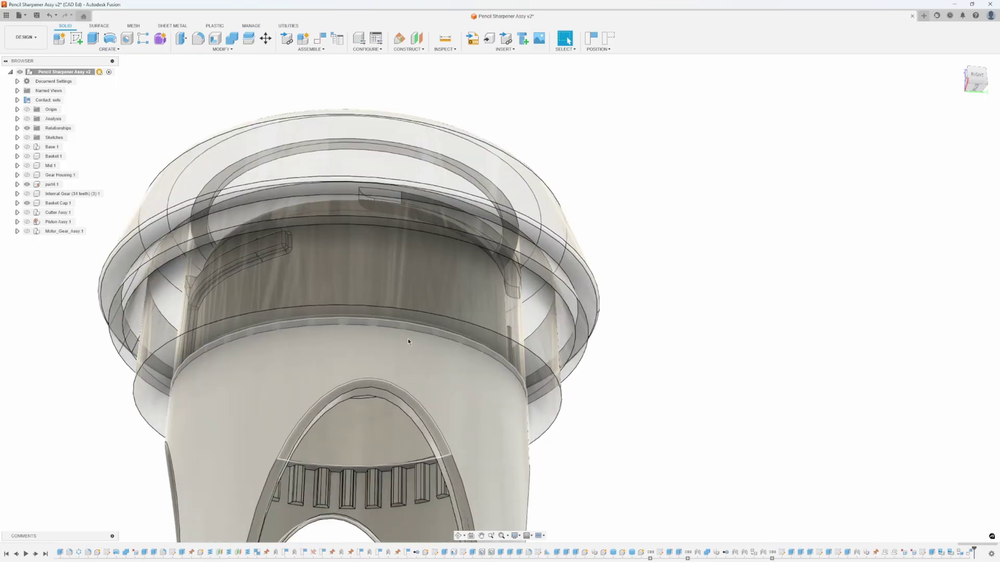
scroll(407, 341, up, 2)
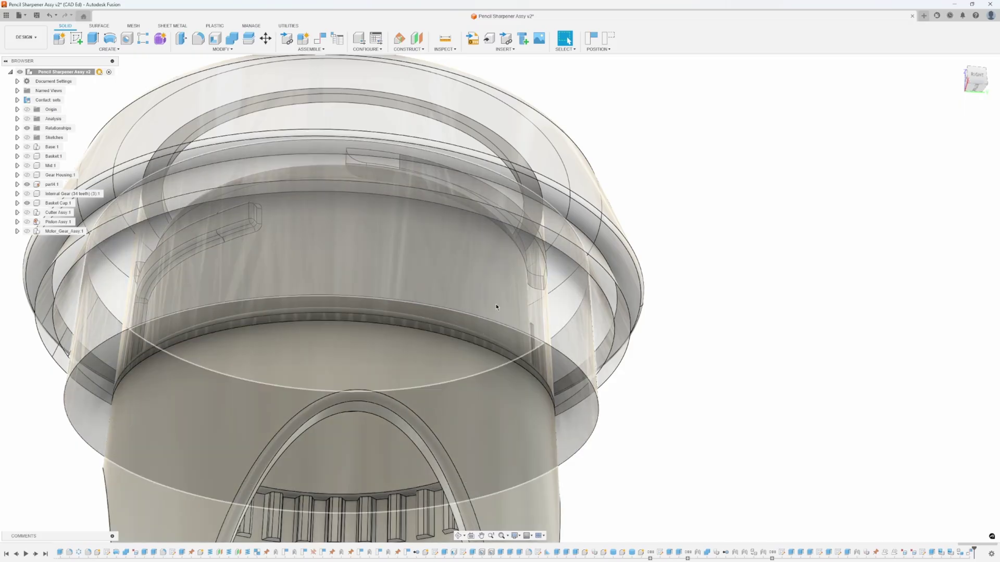
scroll(496, 308, down, 5)
shift+middle_drag(516, 349, 570, 136)
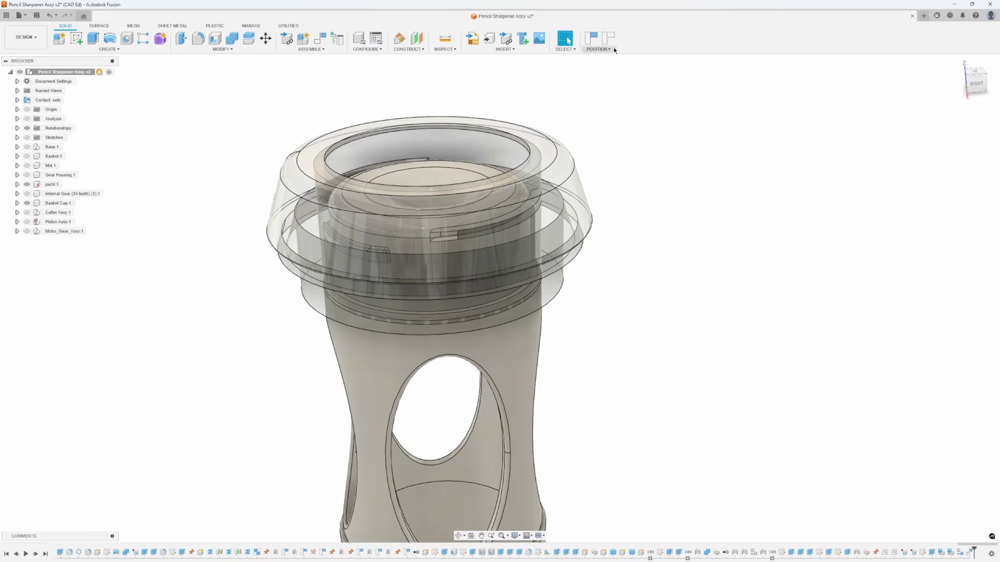
click(608, 38)
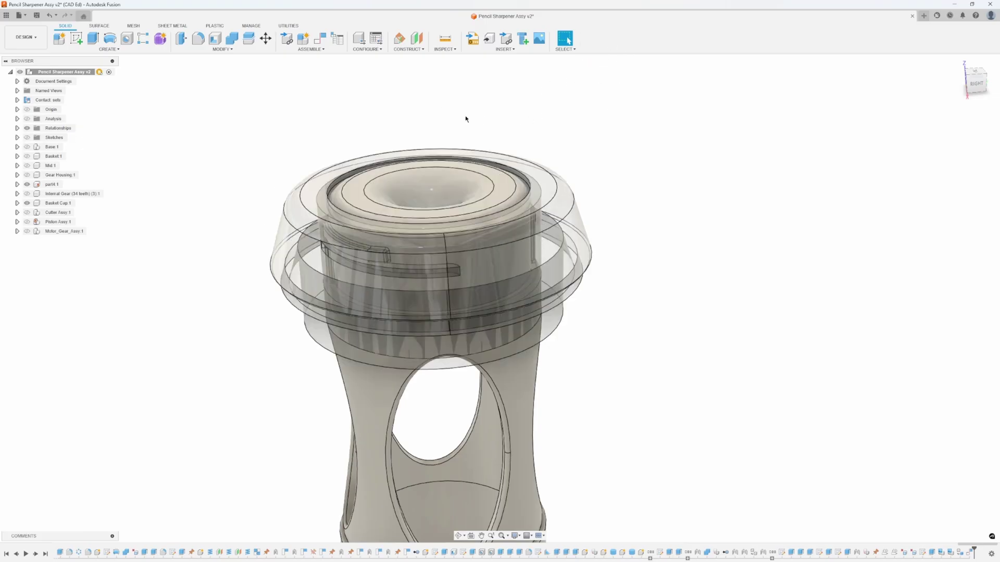
Step: Delete ContactSet5 between the basket cap and part4
right_click(971, 555)
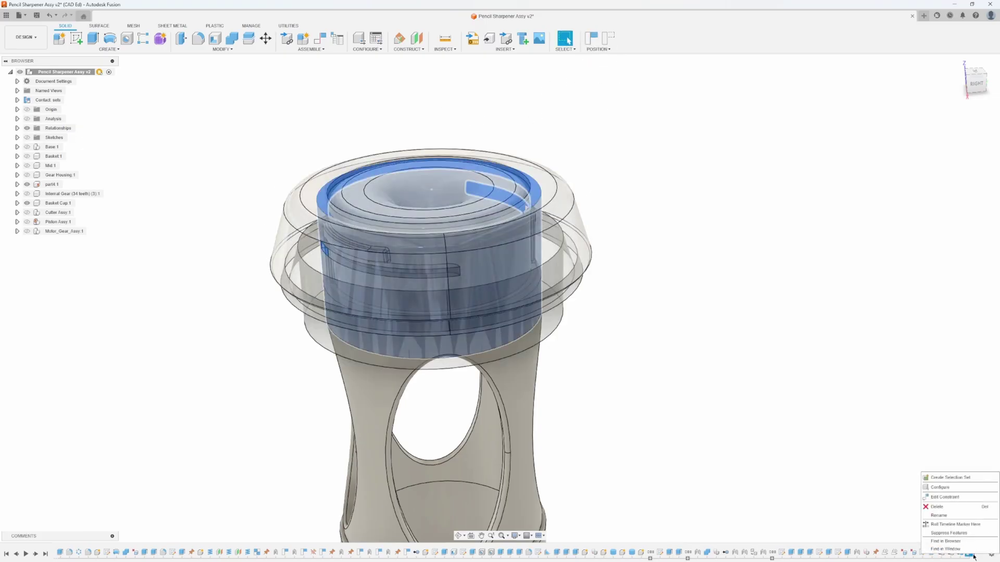
click(966, 525)
click(453, 76)
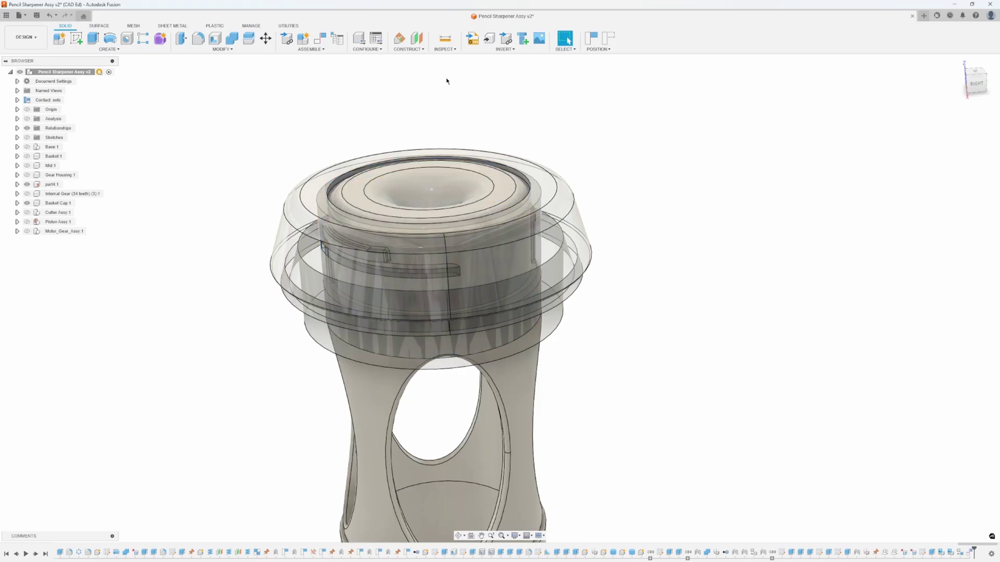
click(17, 100)
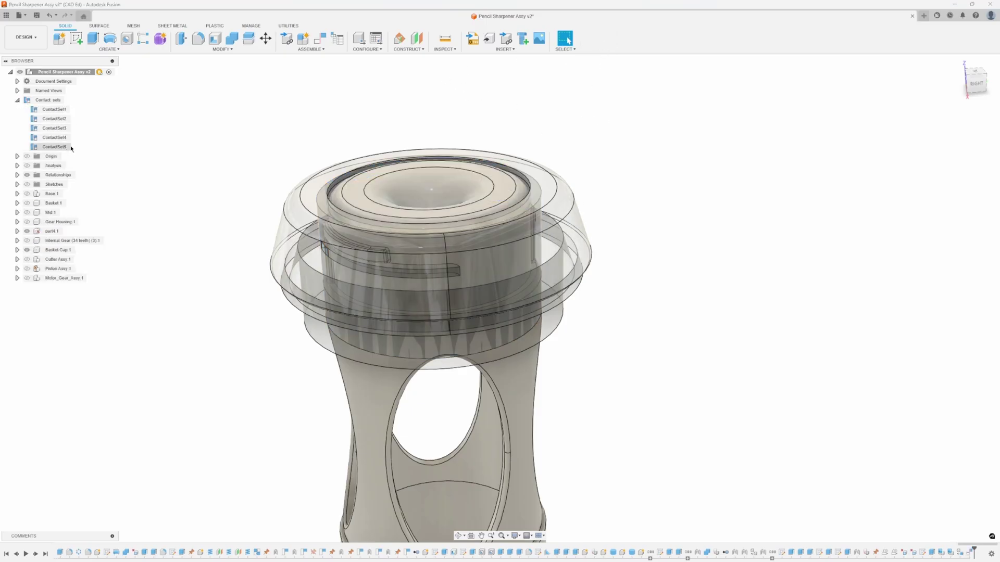
right_click(55, 147)
click(78, 183)
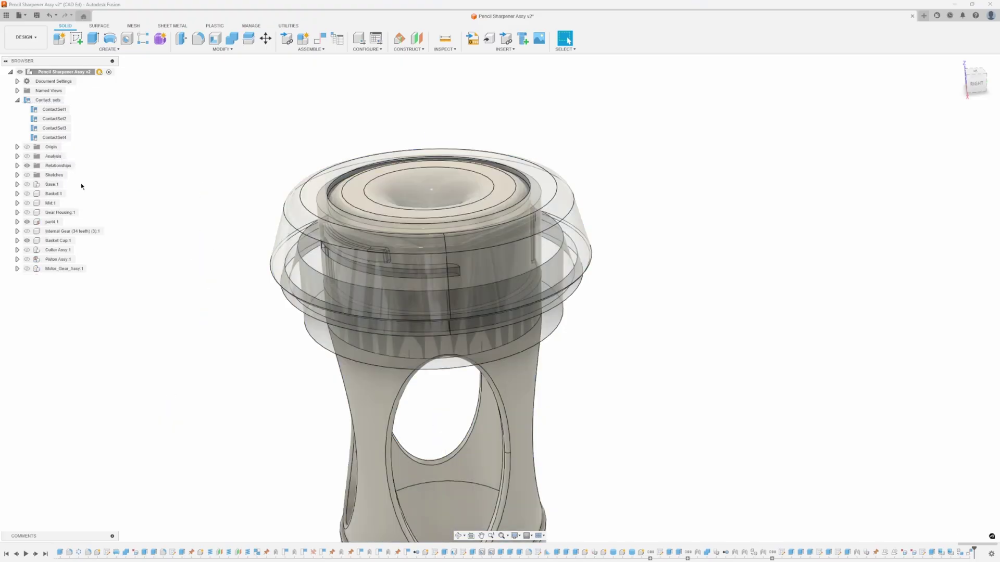
Step: Lift the basket cap off part4 and offset its cylindrical bore face to a diameter of 1.26 in
drag(499, 273, 589, 89)
shift+middle_drag(590, 89, 622, 249)
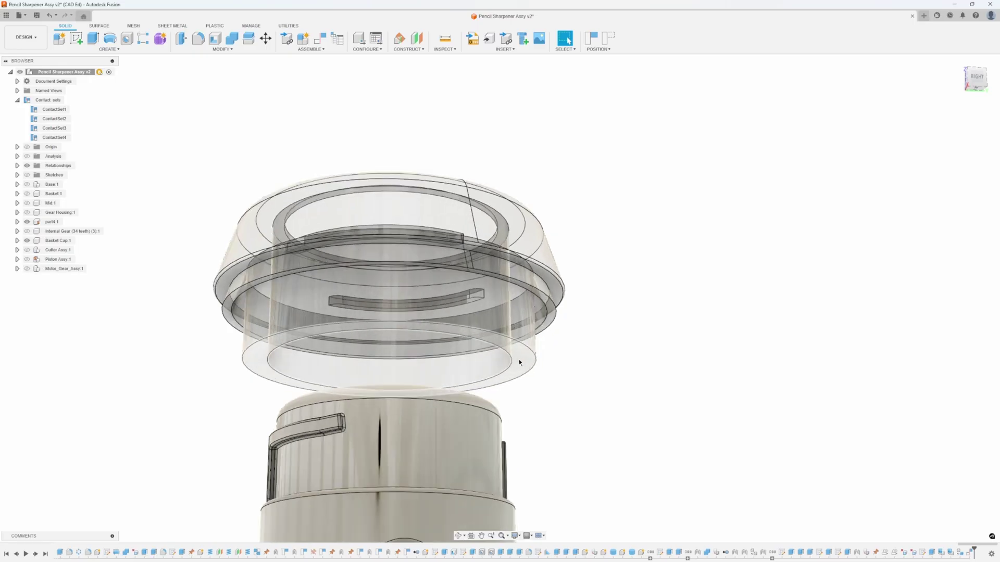
click(489, 370)
right_click(489, 368)
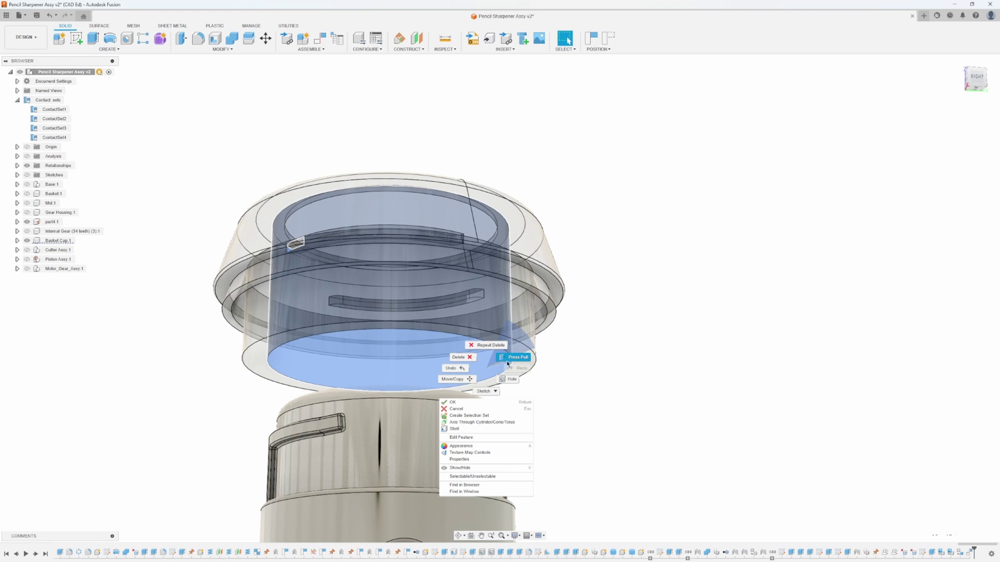
click(508, 359)
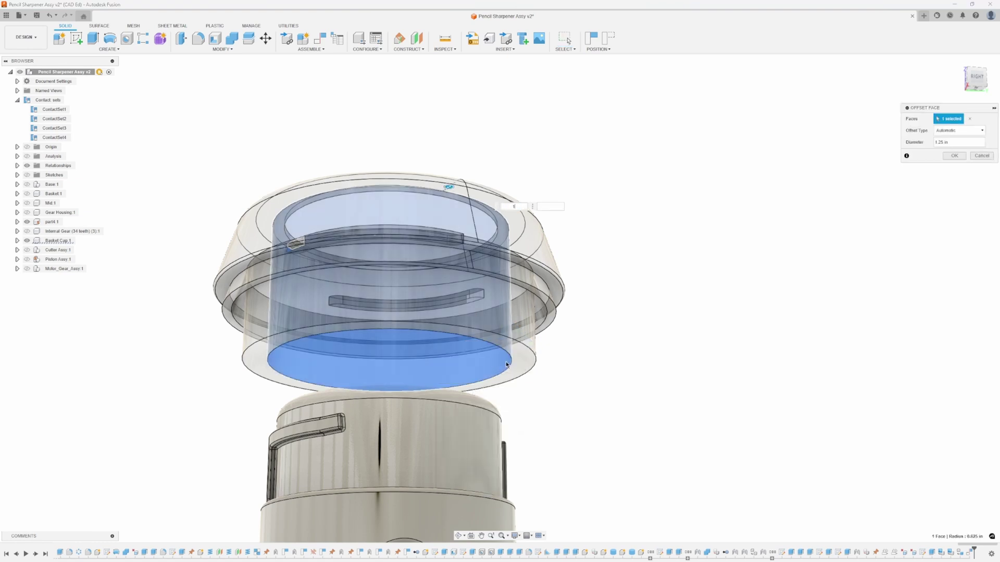
text(1.26)
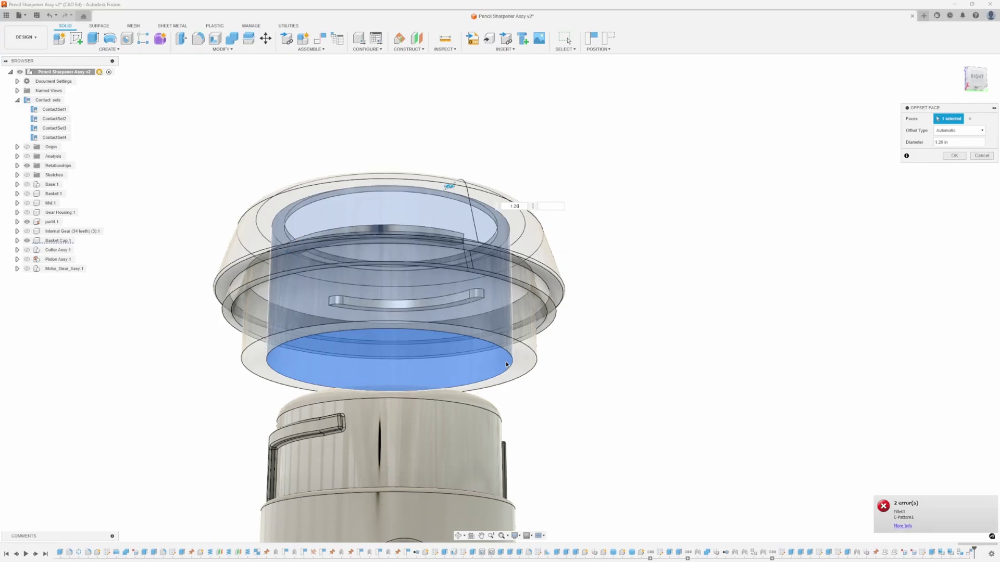
key(Return)
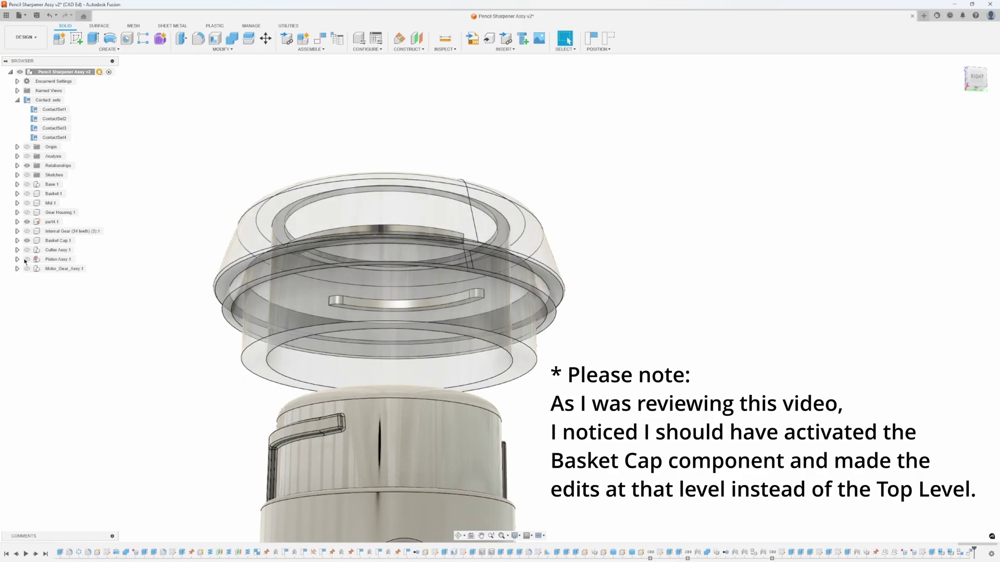
Step: List the Basket Cap's bodies and examine where Basket (1), Body2 and Body3 lie in the model
click(17, 242)
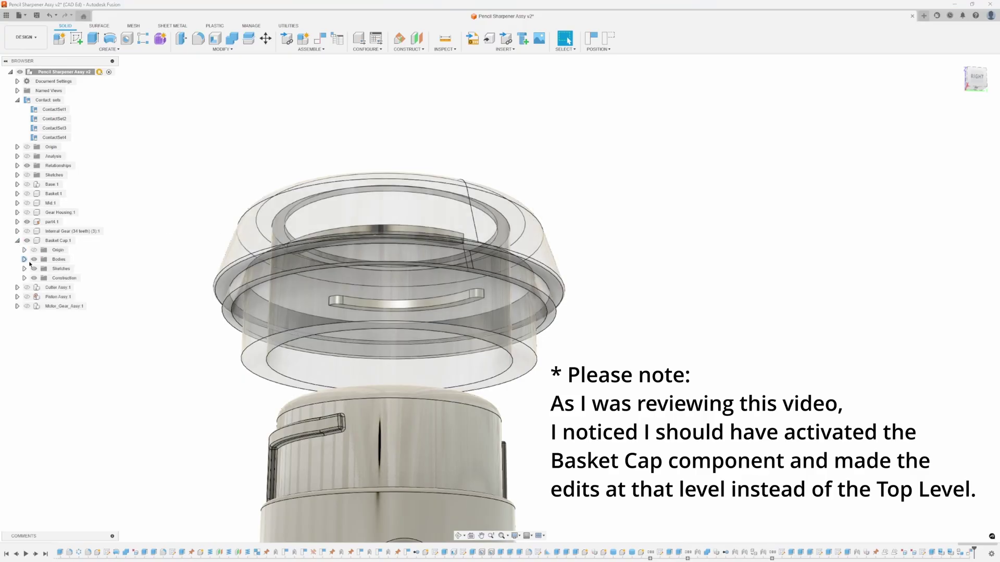
click(24, 259)
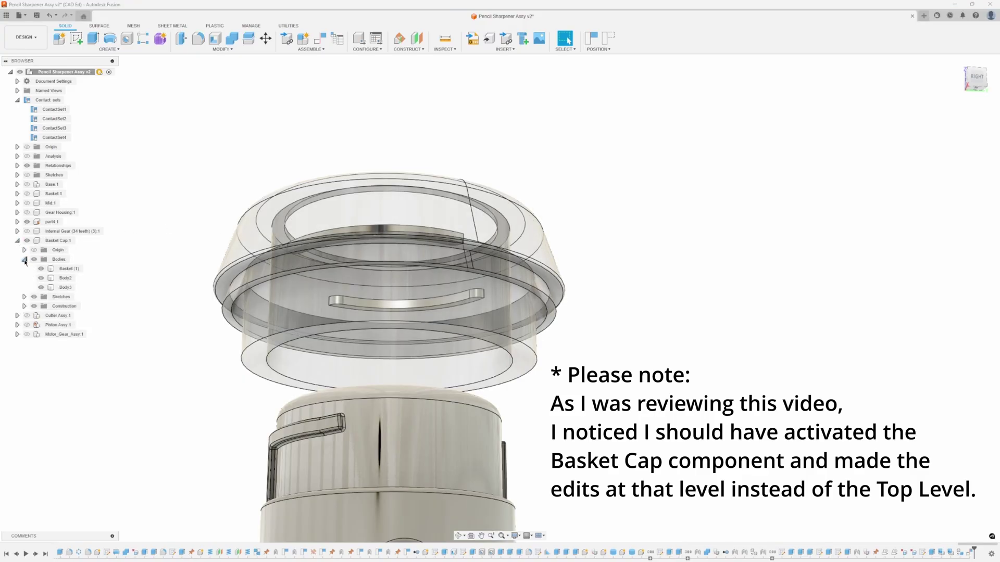
click(41, 289)
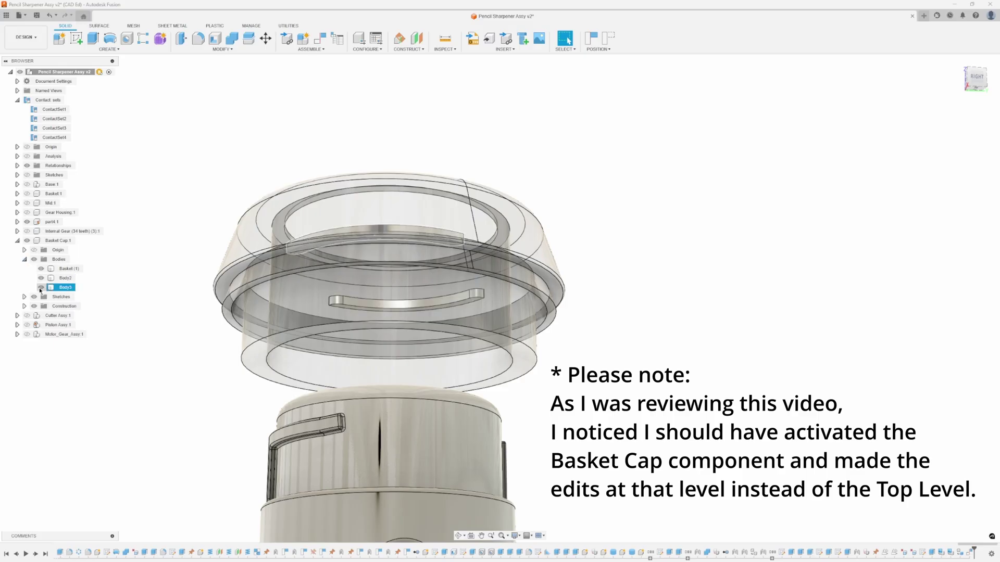
click(408, 323)
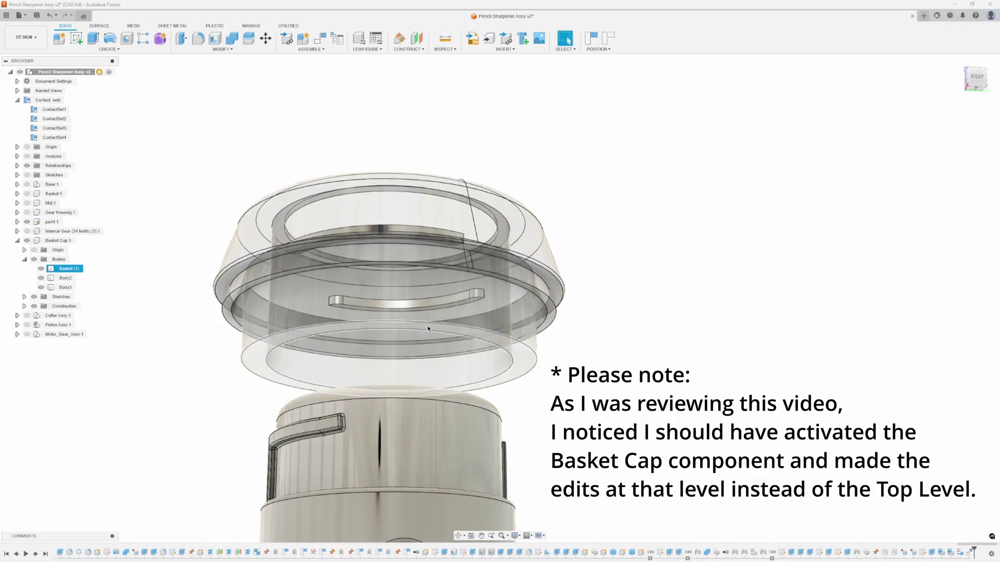
shift+middle_drag(428, 329, 422, 327)
middle_drag(423, 209, 414, 232)
scroll(414, 232, down, 1)
scroll(413, 233, up, 6)
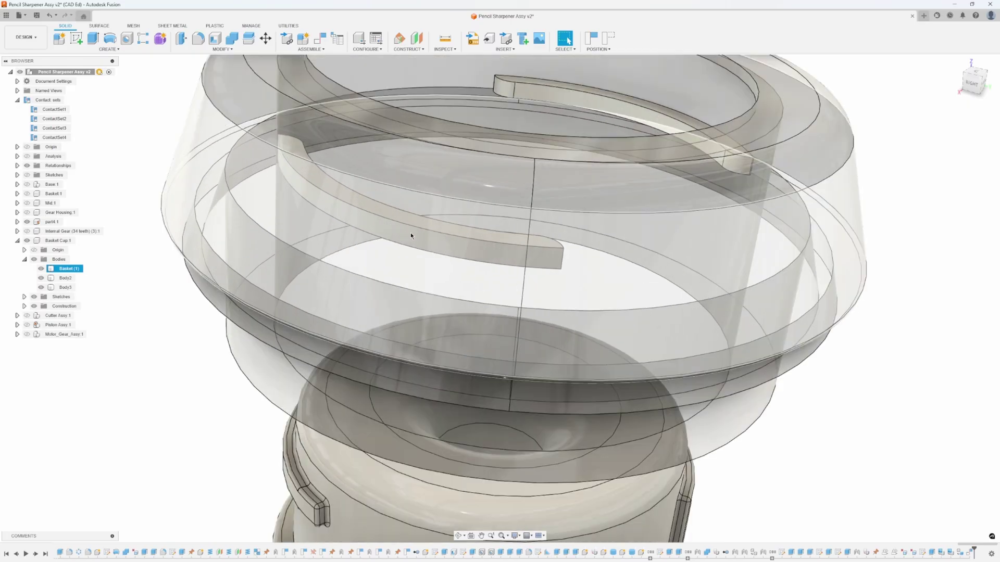
Step: Offset the outer curved face of the cap's Body3 rail by 0.01 in toward the bore wall
click(411, 235)
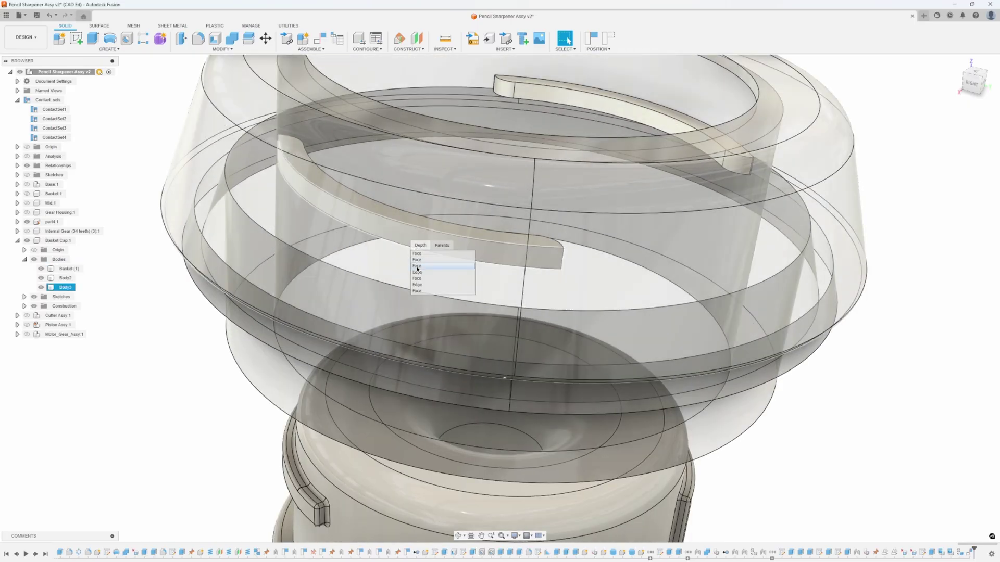
click(417, 266)
right_click(420, 244)
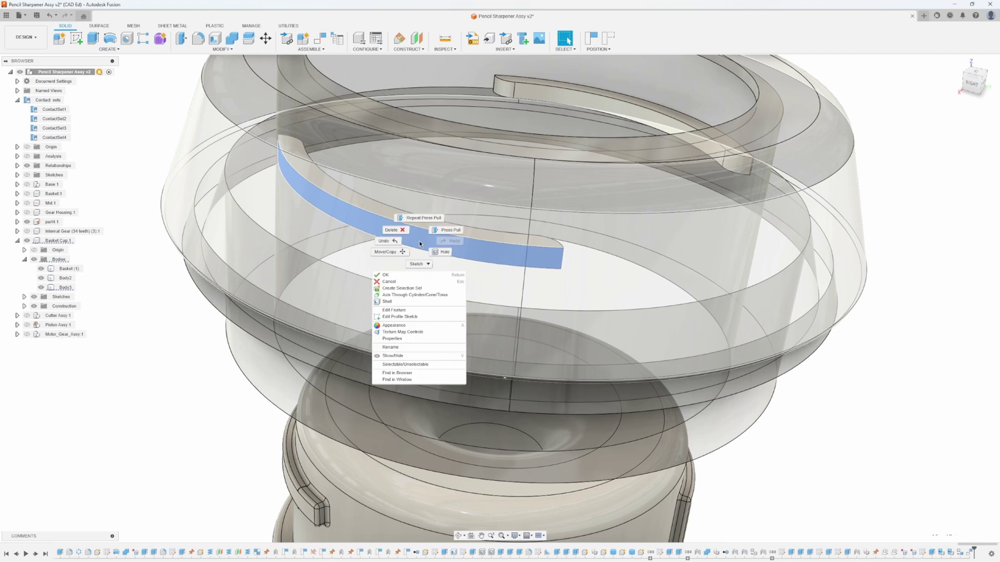
click(451, 230)
key(BackSpace)
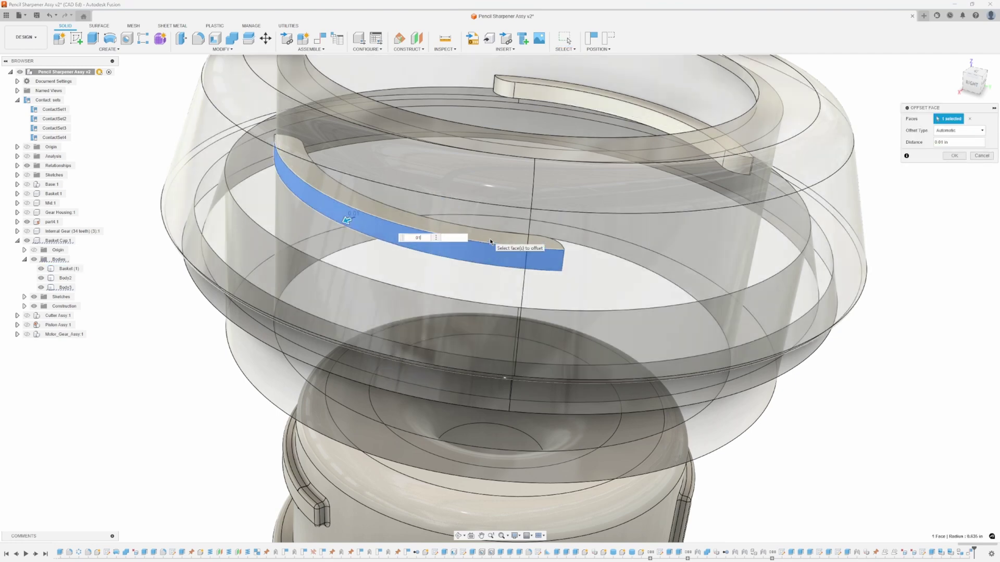
click(952, 157)
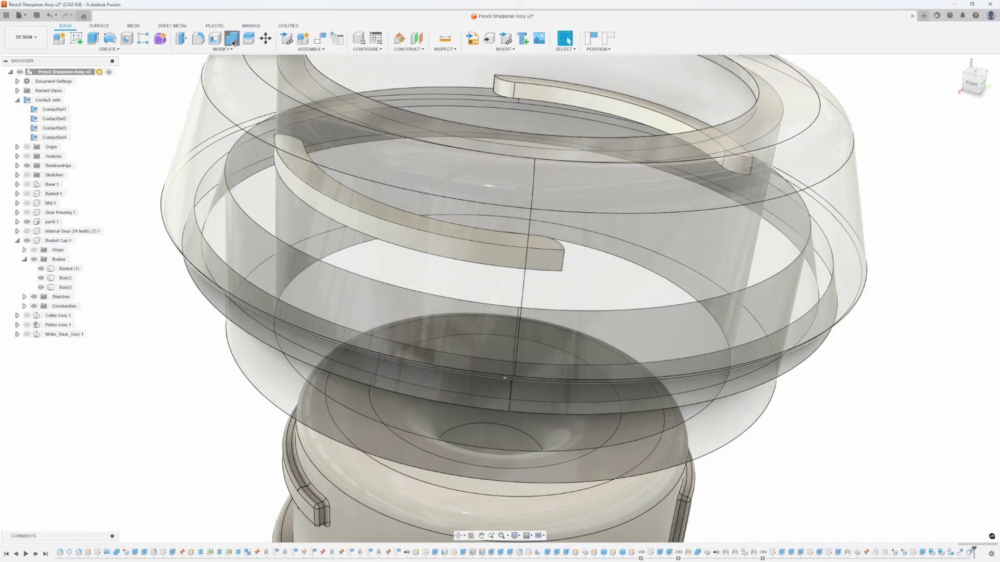
Step: Combine the Body3 rail with the Basket (1) body using the Join operation, without keeping the tool body
click(232, 40)
click(553, 298)
click(316, 121)
click(320, 184)
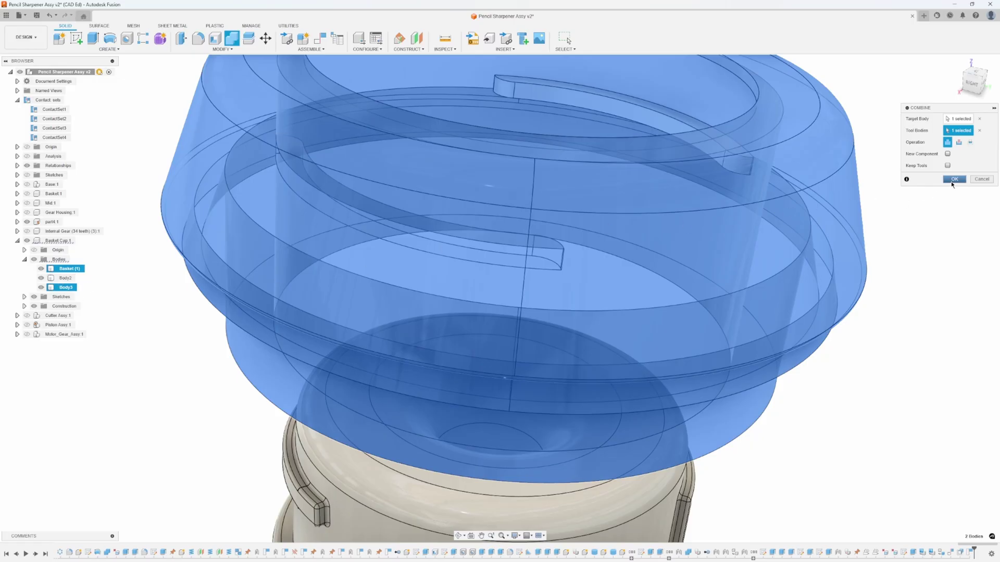
click(953, 179)
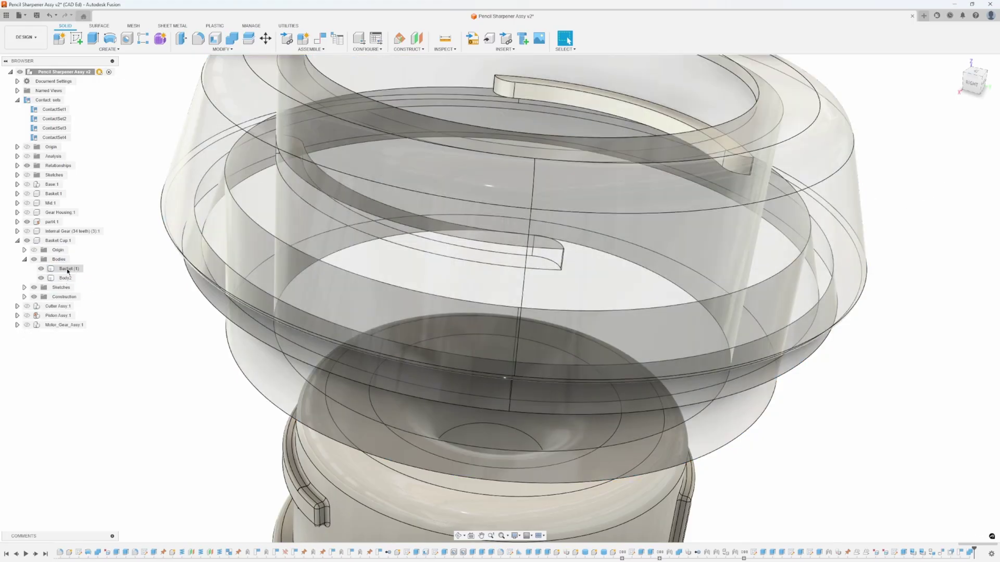
Step: Offset the outer curved face of the cap's Body2 rail toward the bore wall
click(493, 212)
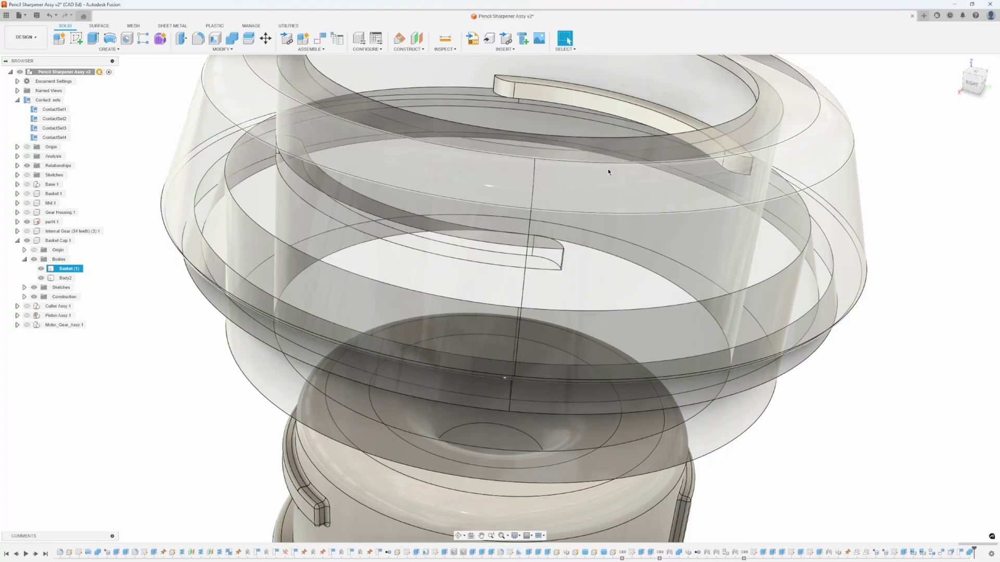
shift+middle_drag(672, 156, 552, 115)
click(552, 116)
click(567, 336)
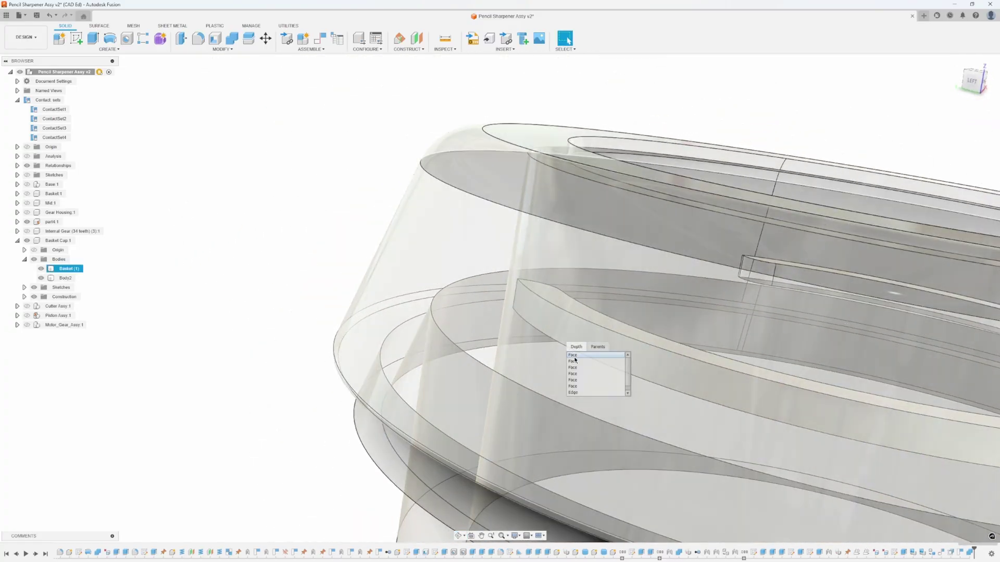
click(575, 369)
text(q)
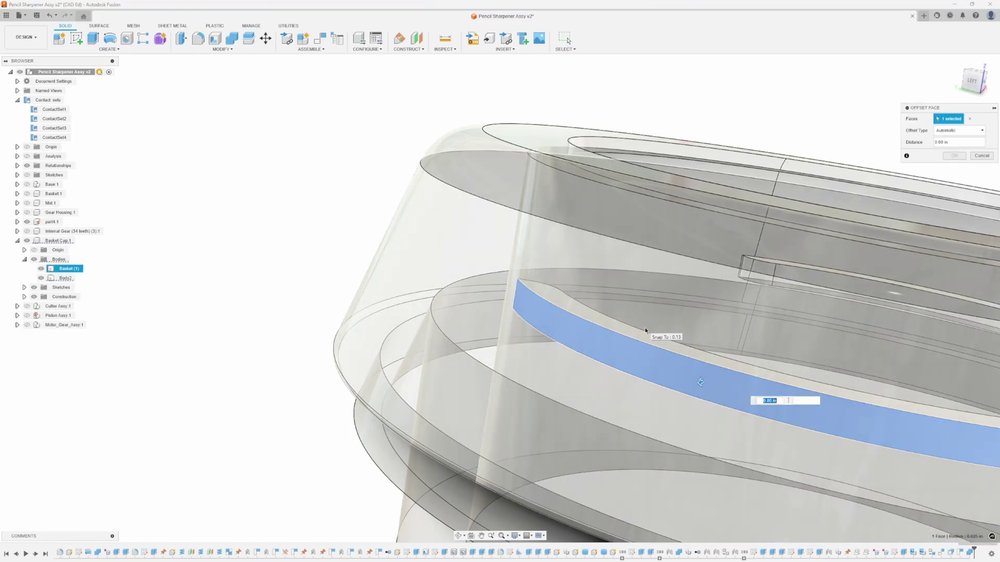
text(.2)
key(Return)
Step: Combine the Body2 rail with the Basket (1) body using the Join operation, without keeping the tool body
click(232, 38)
click(533, 250)
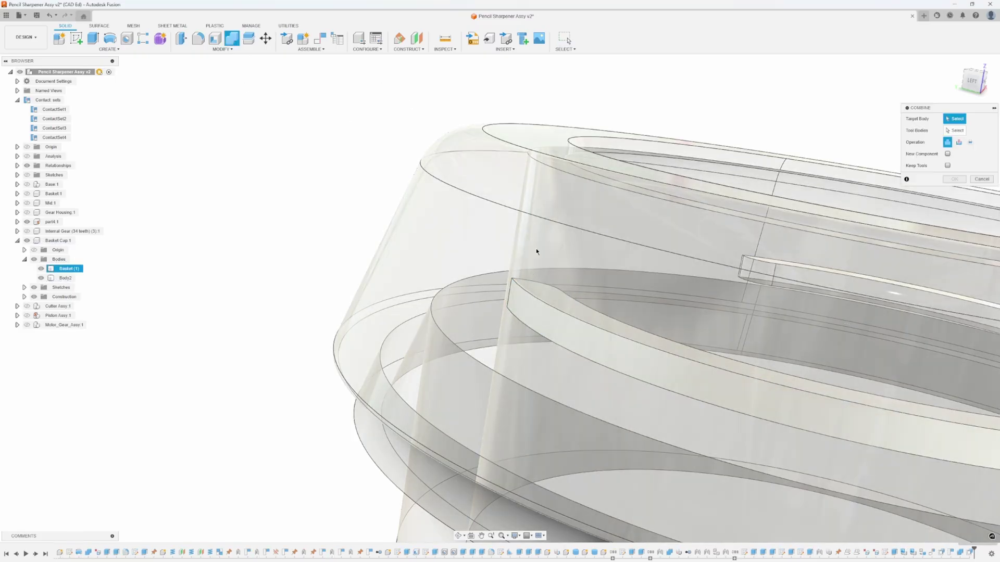
click(538, 311)
click(946, 180)
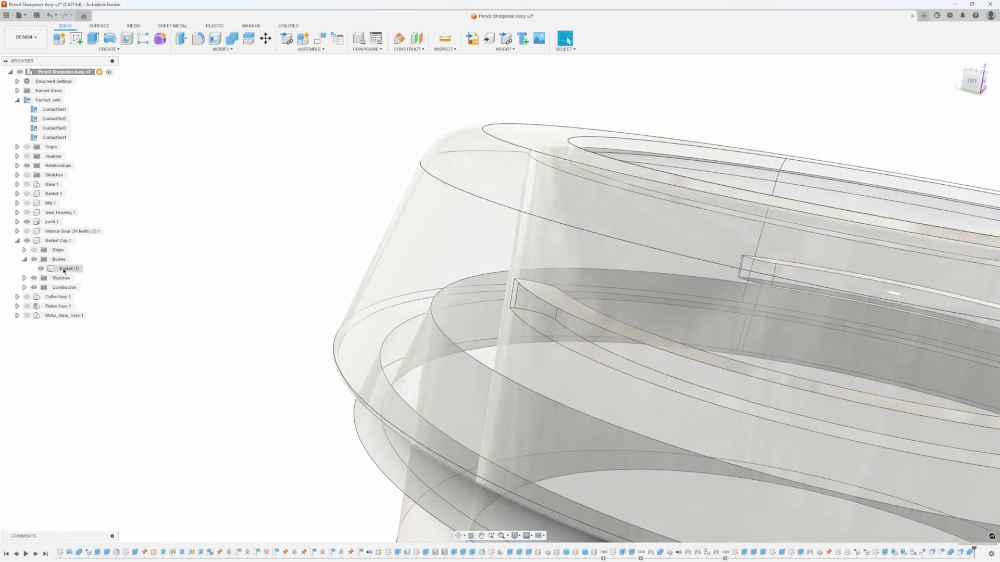
click(67, 269)
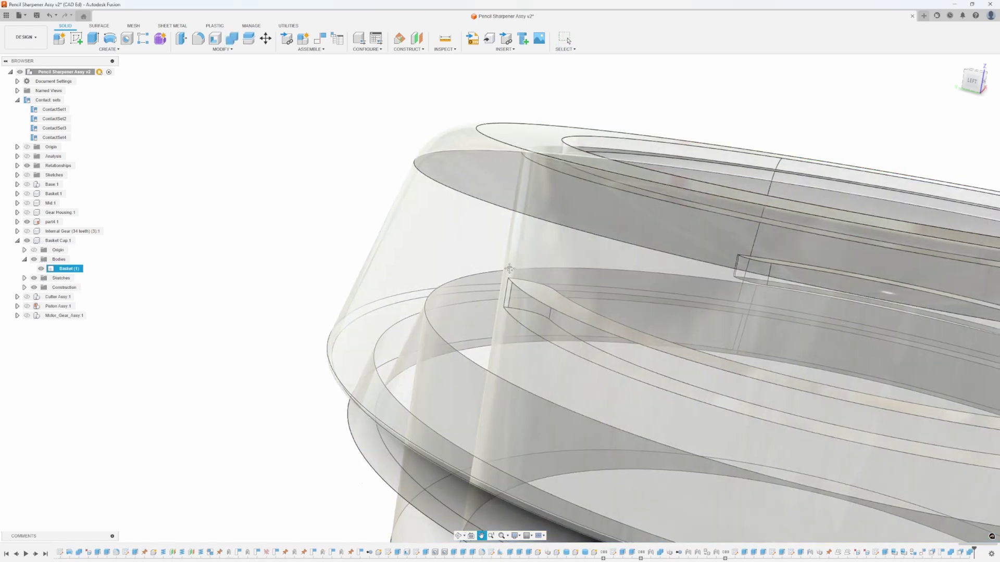
Step: Offset the inner curved face of one joined cap rail by 0.01 in toward the bore wall to thin the rail
scroll(445, 287, down, 5)
shift+middle_drag(507, 285, 554, 279)
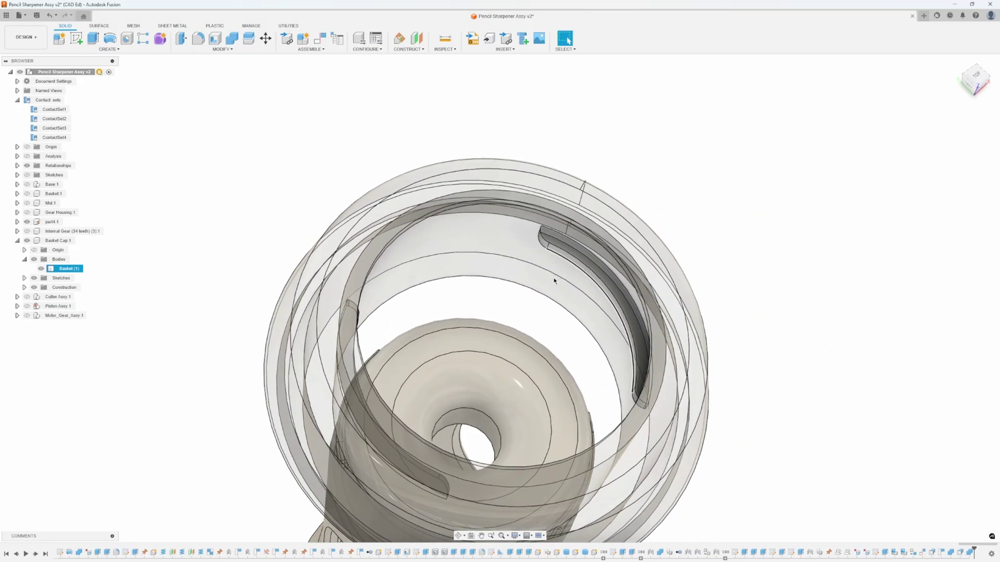
scroll(562, 266, up, 5)
scroll(556, 243, up, 2)
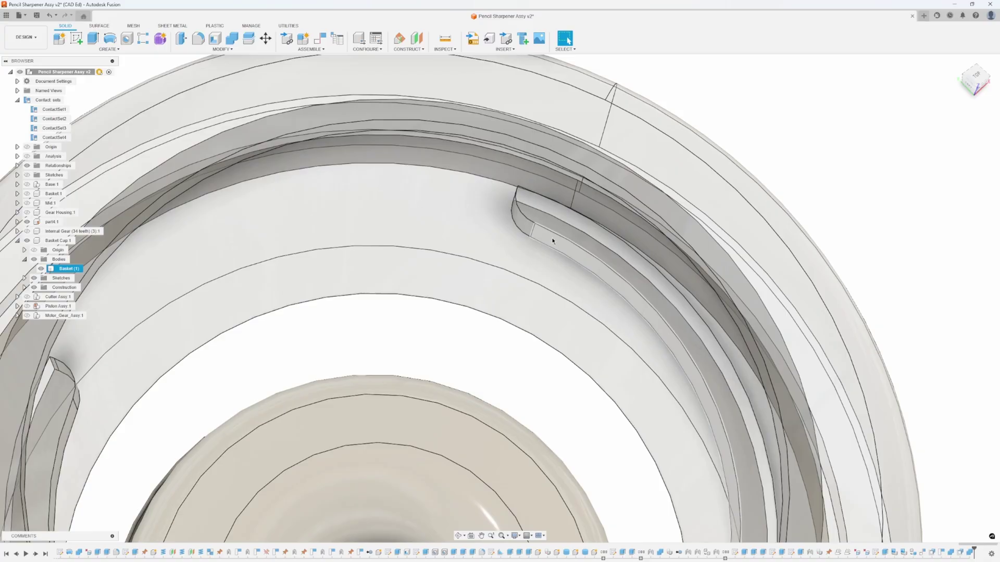
right_click(552, 241)
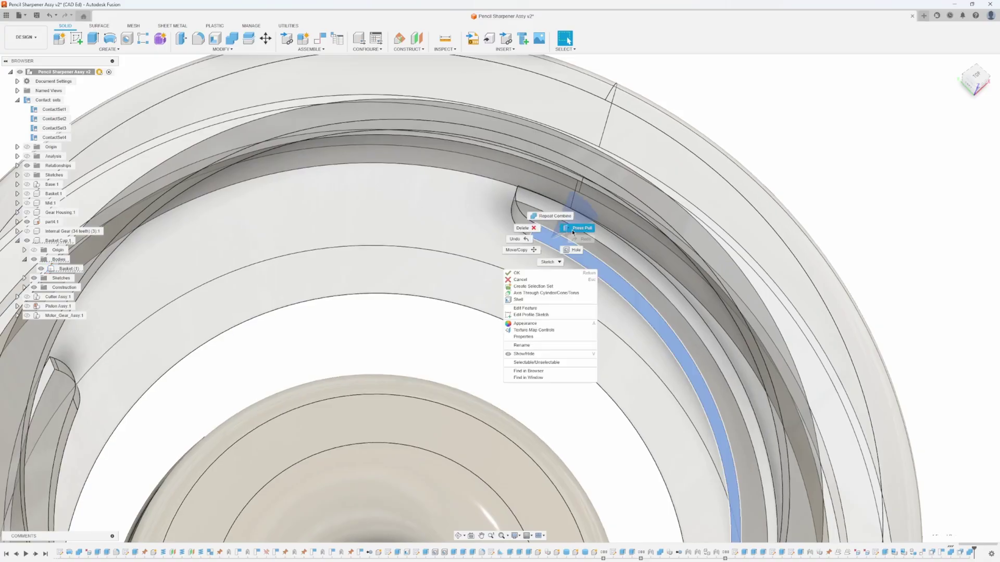
click(571, 230)
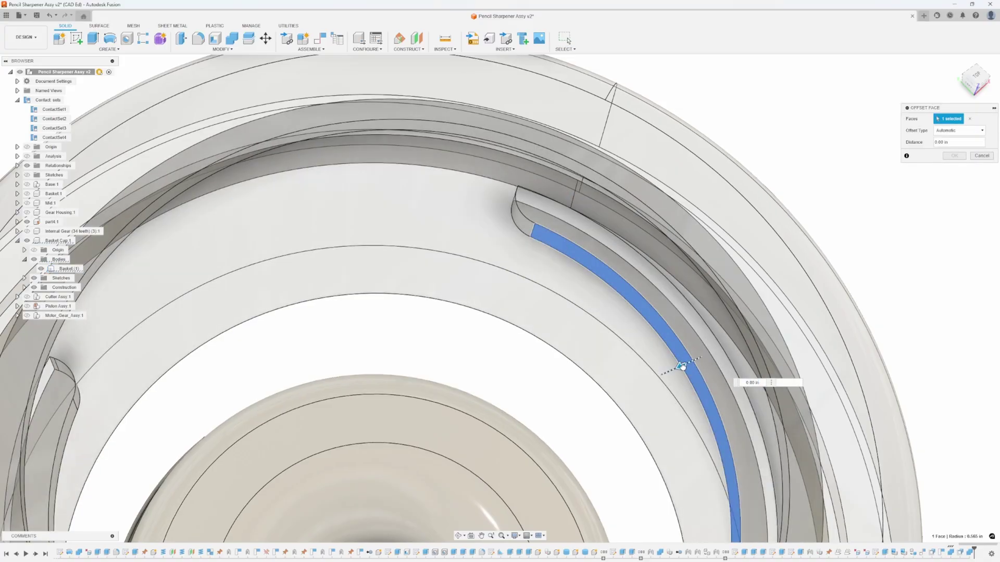
drag(682, 367, 681, 376)
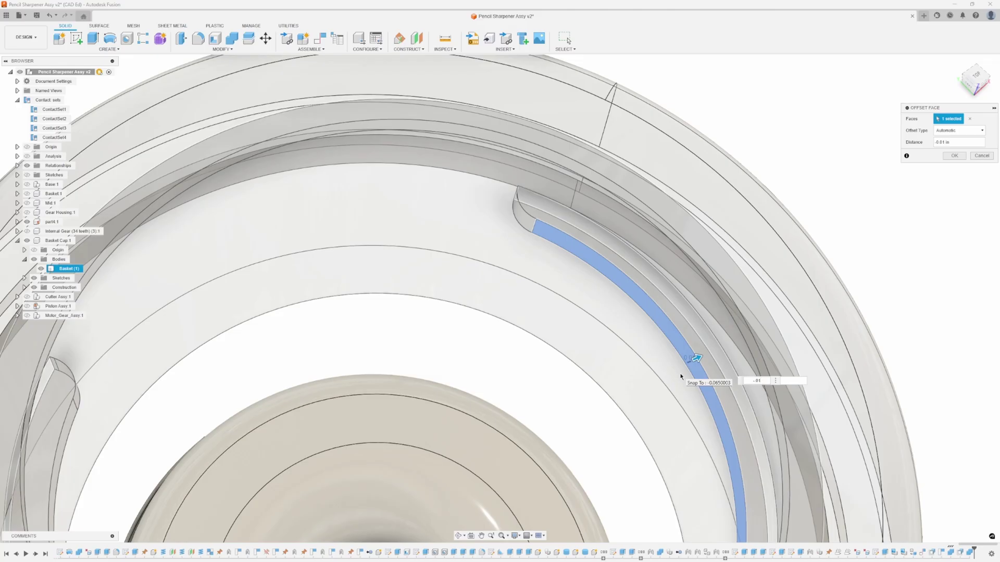
click(953, 160)
Step: Offset the inner curved face of the opposite cap rail toward the bore wall to thin that rail too
scroll(411, 306, down, 4)
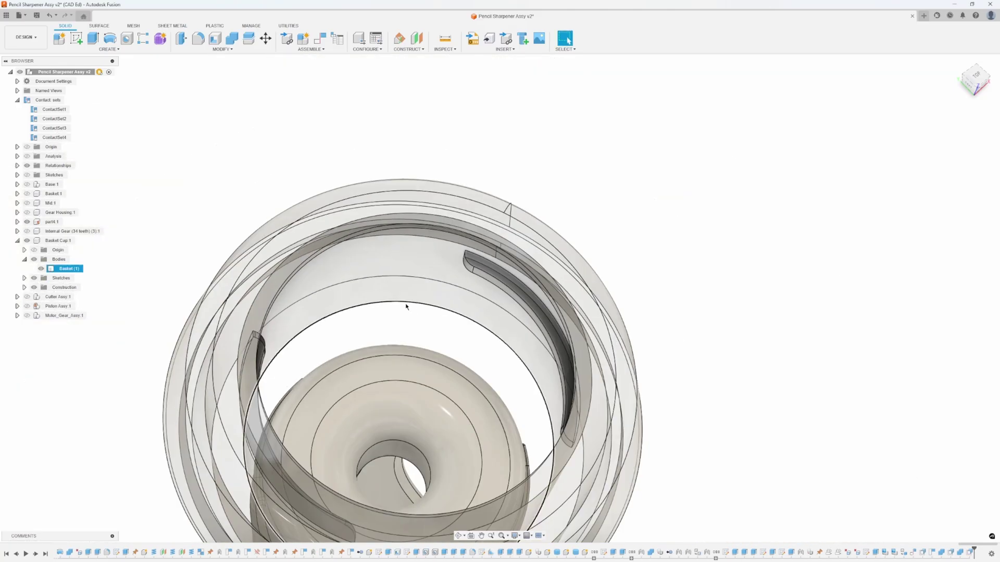
middle_drag(329, 335, 448, 307)
key(Caps_Lock)
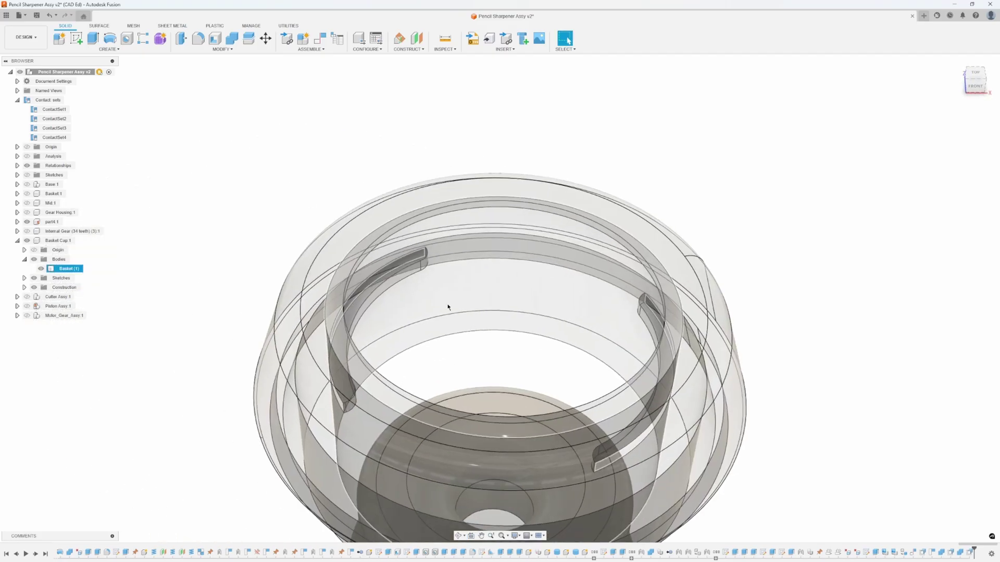
scroll(447, 307, up, 5)
click(405, 274)
right_click(405, 274)
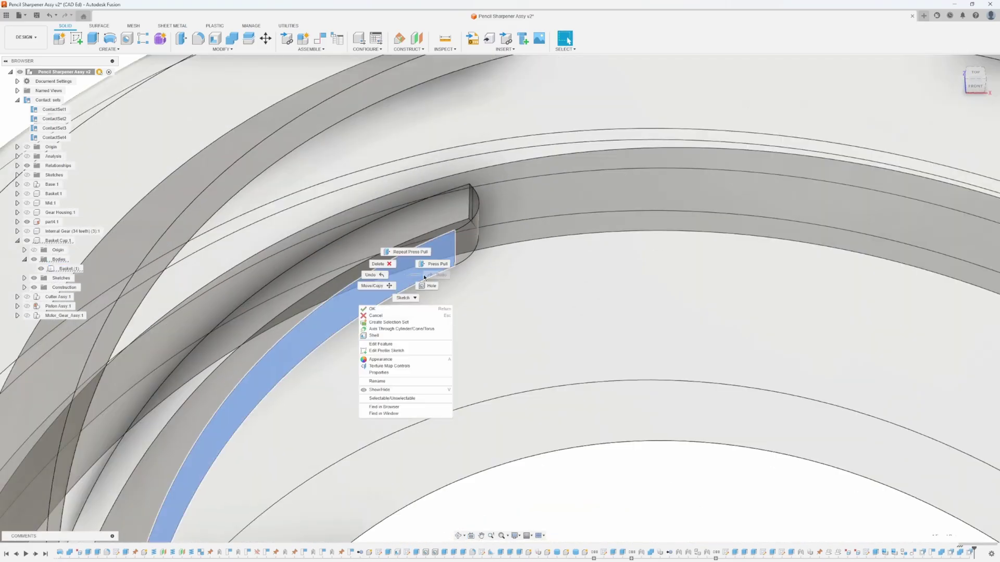
click(439, 266)
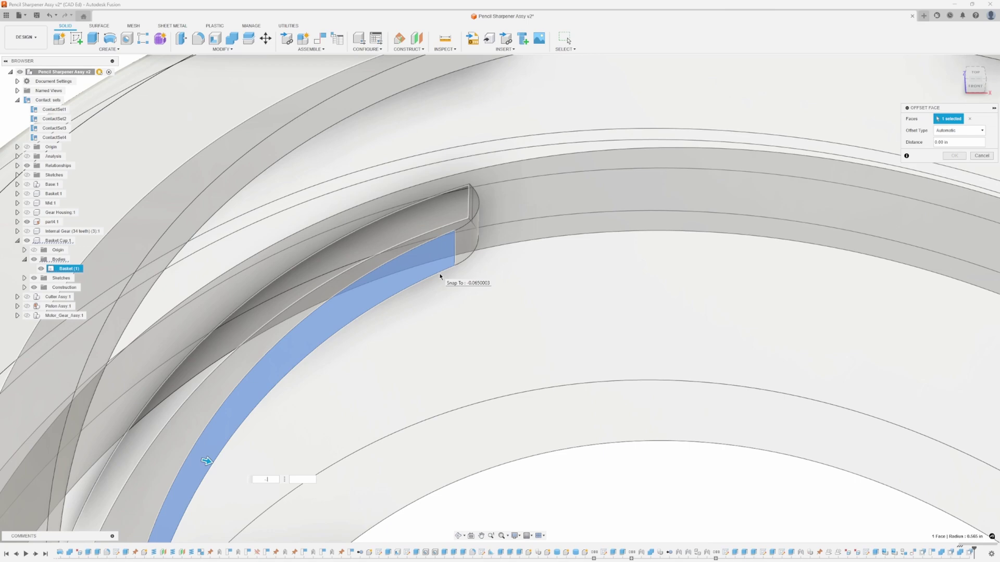
key(Return)
Step: Create a new contact set between part4 and the basket cap
scroll(537, 279, down, 10)
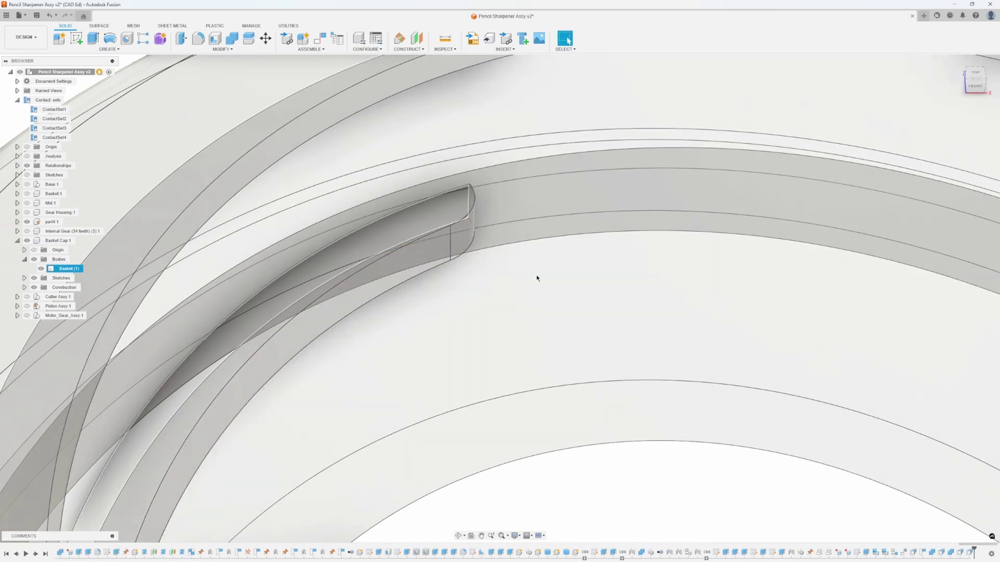
middle_drag(553, 318, 561, 259)
key(Caps_Lock)
mouse_move(573, 302)
middle_down()
mouse_move(564, 261)
mouse_move(578, 324)
mouse_move(604, 341)
mouse_move(428, 135)
middle_up()
key(Caps_Lock)
click(622, 399)
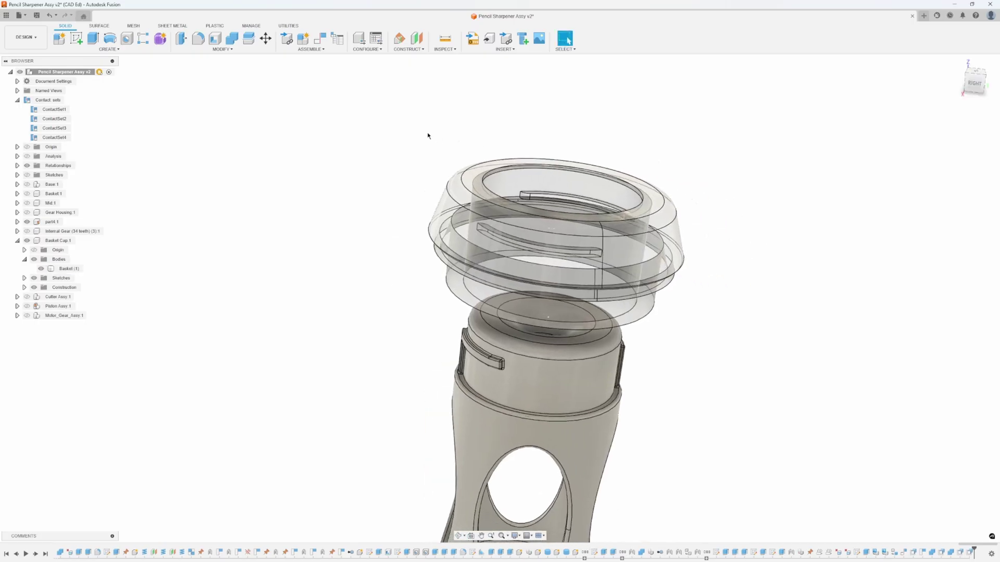
click(312, 50)
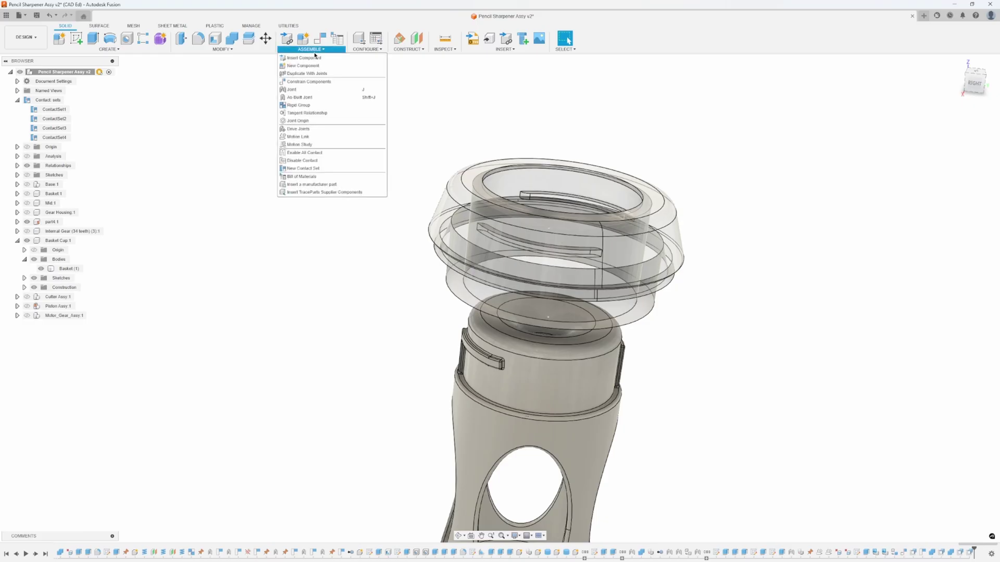
click(319, 169)
click(543, 363)
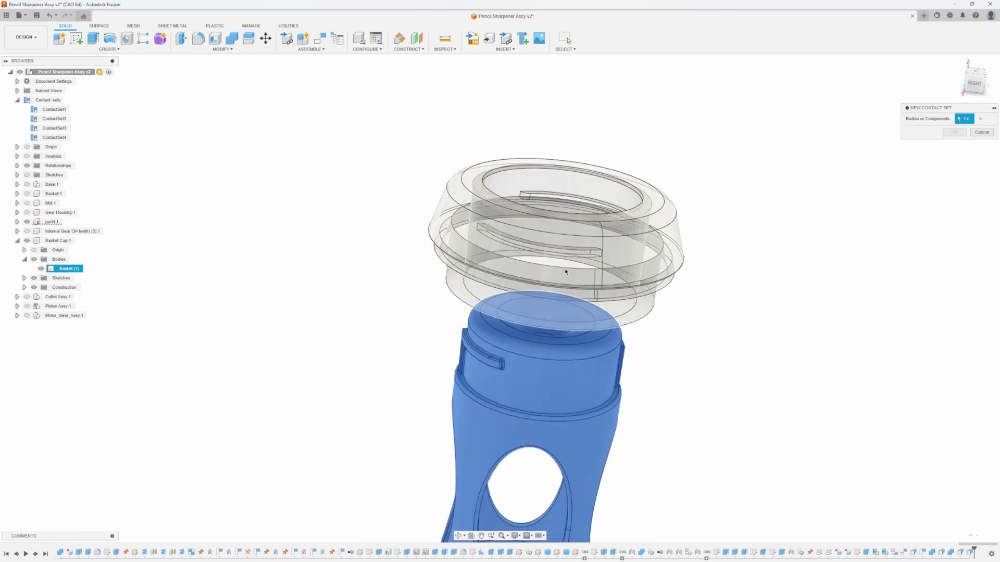
click(651, 237)
click(954, 132)
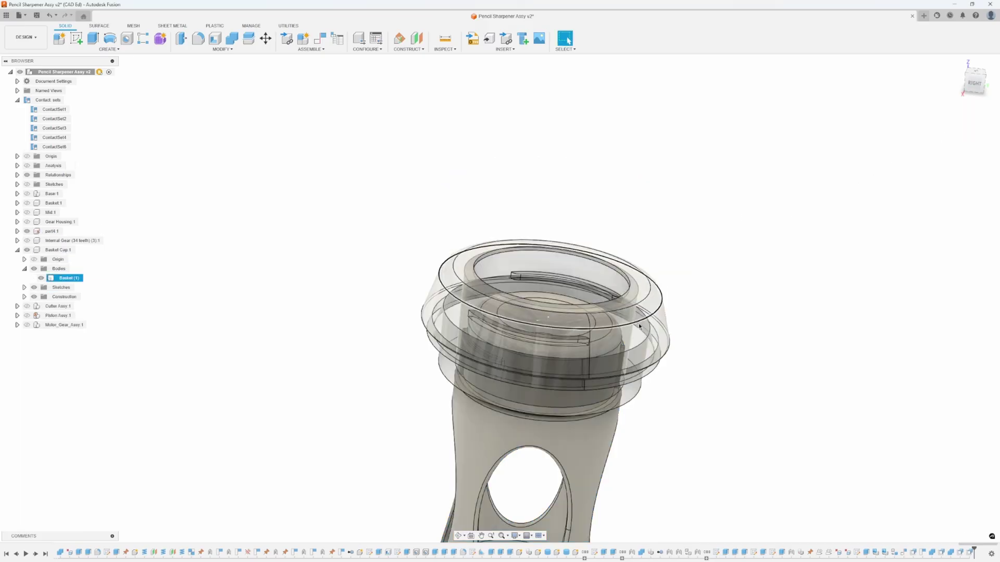
Step: Slide the basket cap down over part4 and twist it to test the contact between them
drag(582, 357, 631, 426)
drag(638, 387, 326, 413)
click(548, 366)
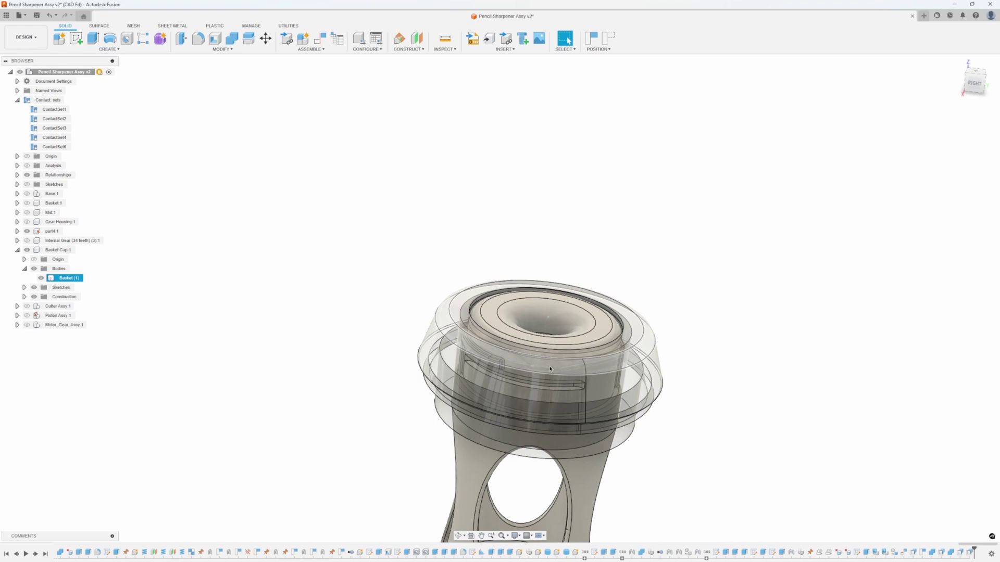
shift+middle_drag(549, 365, 535, 254)
scroll(471, 198, up, 5)
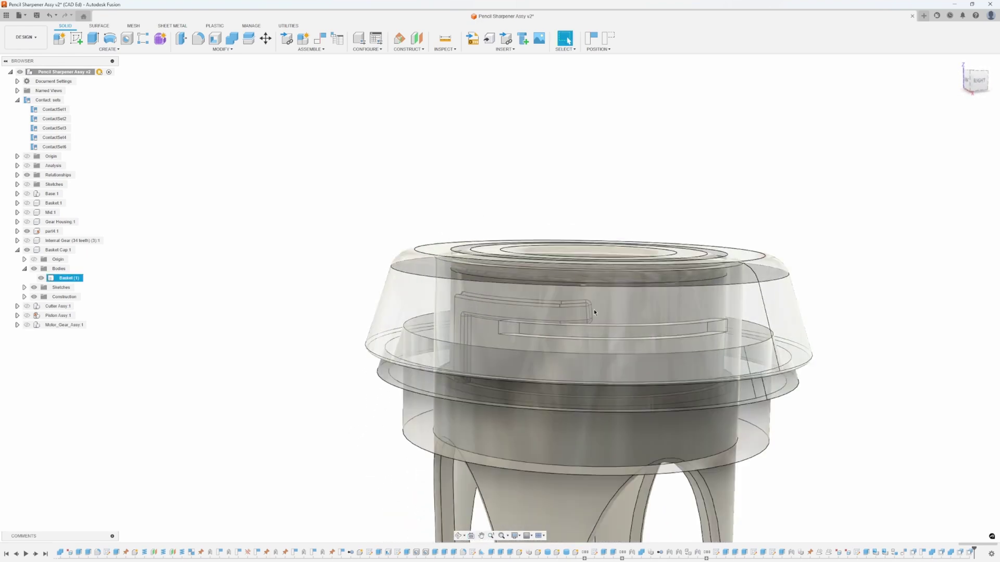
Step: Rotate and shift the seated cap around part4, checking how its rails line up with part4's raised locking lugs
scroll(651, 329, up, 2)
shift+middle_drag(660, 336, 627, 279)
click(566, 311)
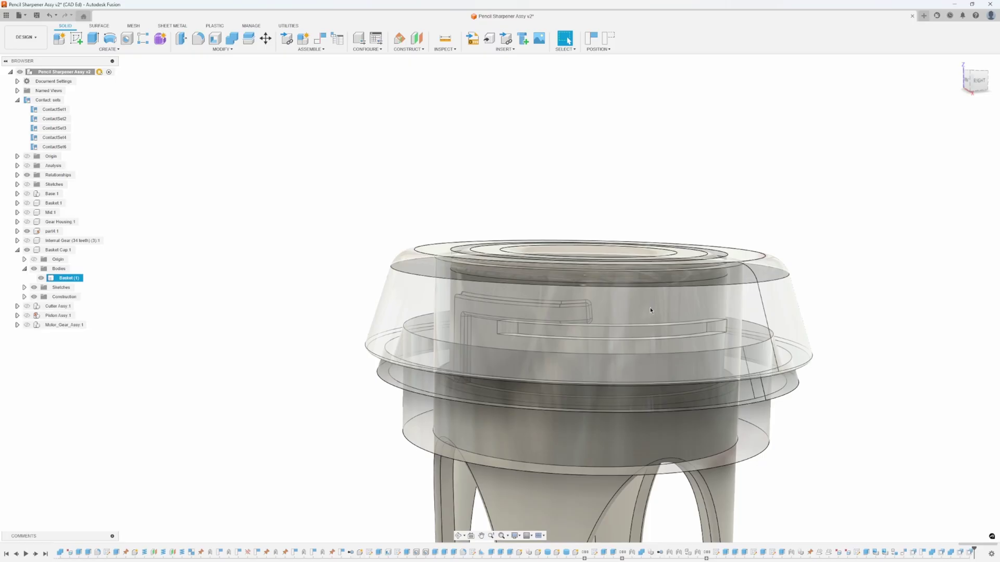
drag(650, 308, 511, 309)
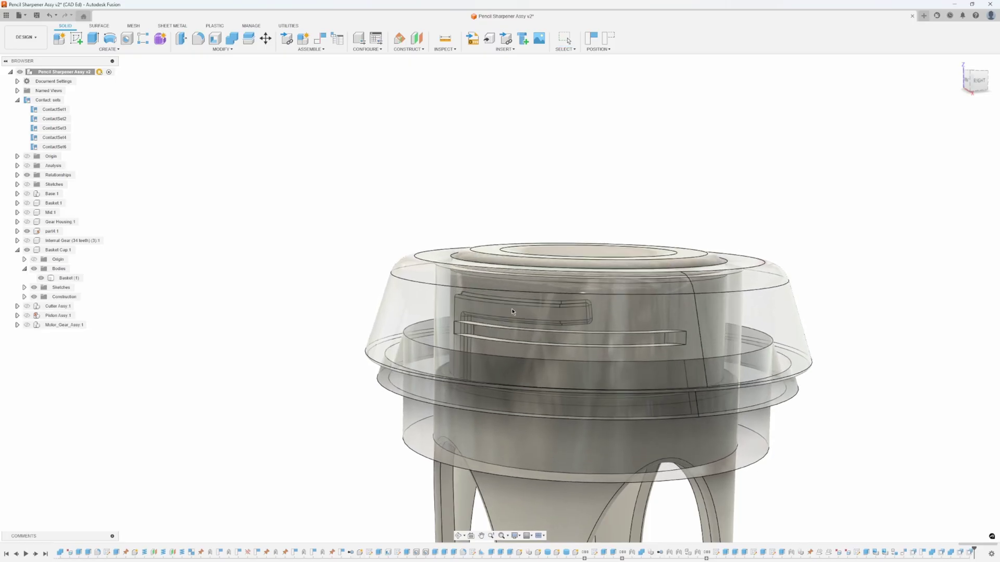
click(462, 322)
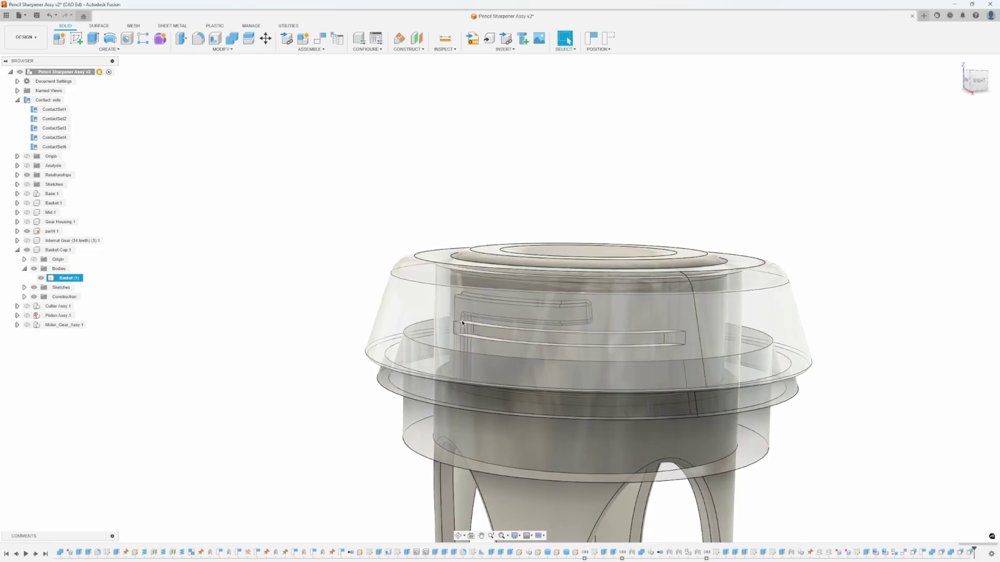
shift+middle_drag(487, 378, 503, 377)
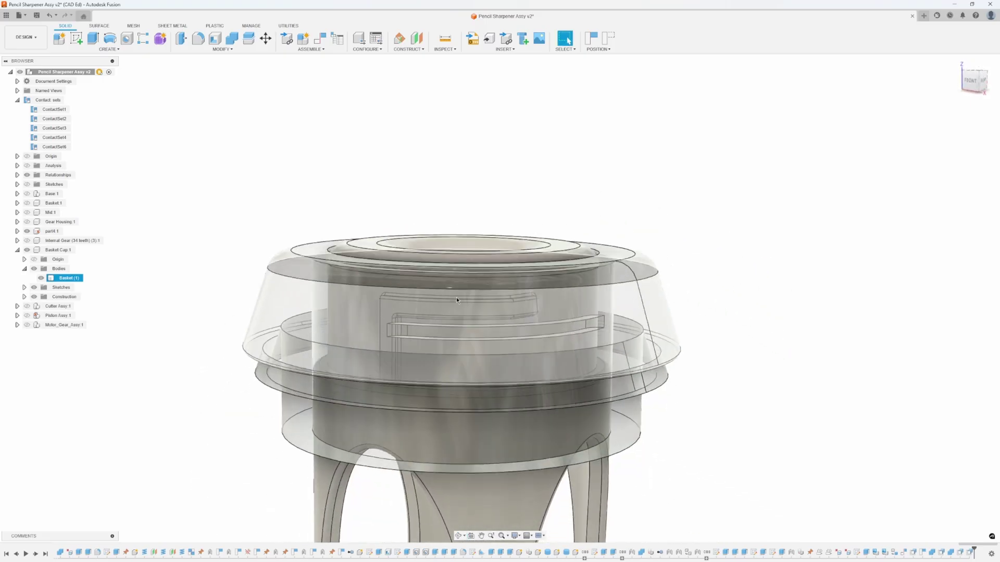
key(Escape)
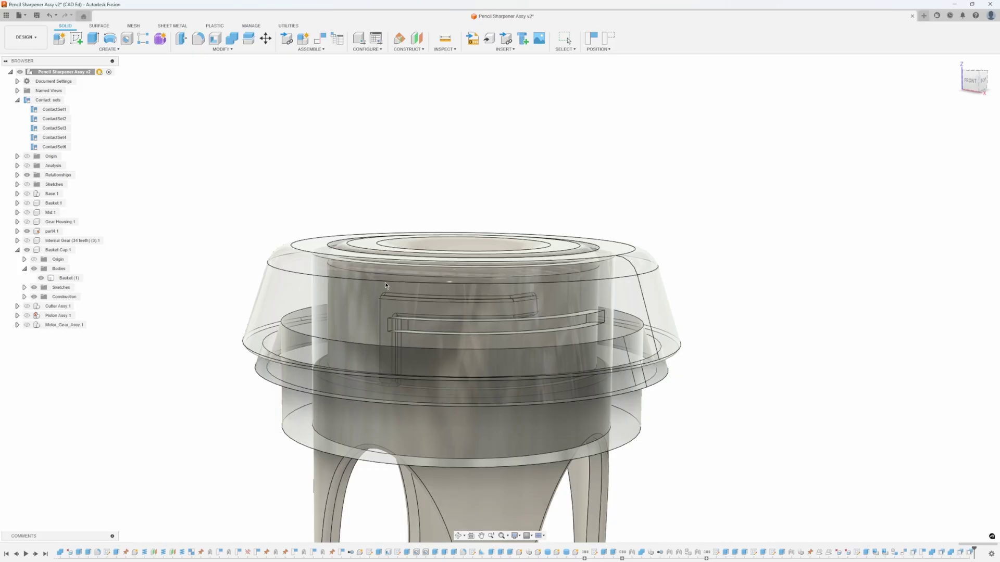
shift+middle_drag(385, 286, 442, 137)
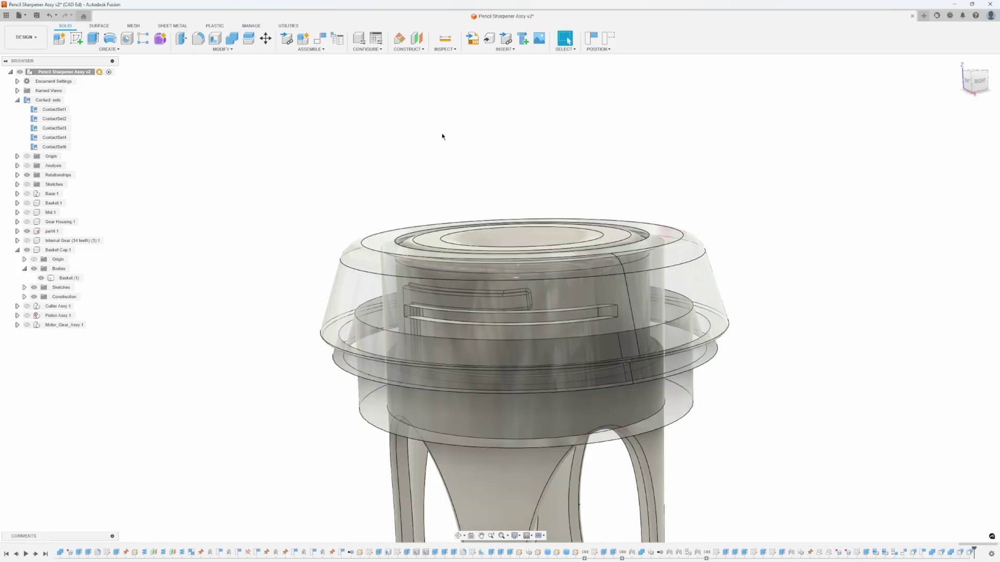